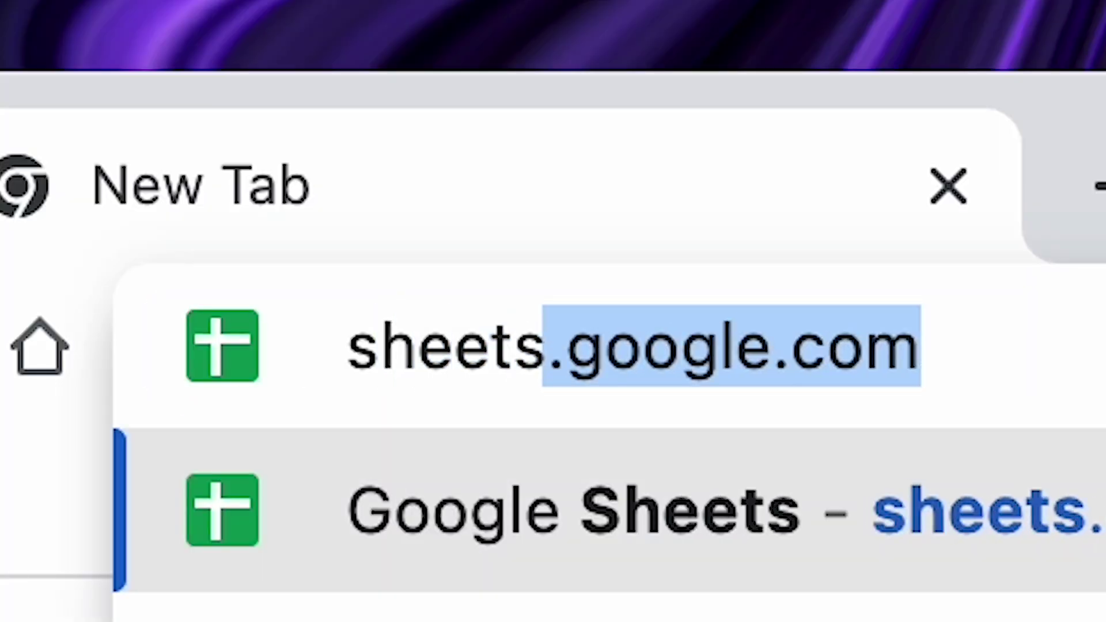
Create a blank spreadsheet via sheets.new and search the menus for 'conditional formatting'
{"action": "type", "text": ".new"}
{"action": "key", "text": "Return"}
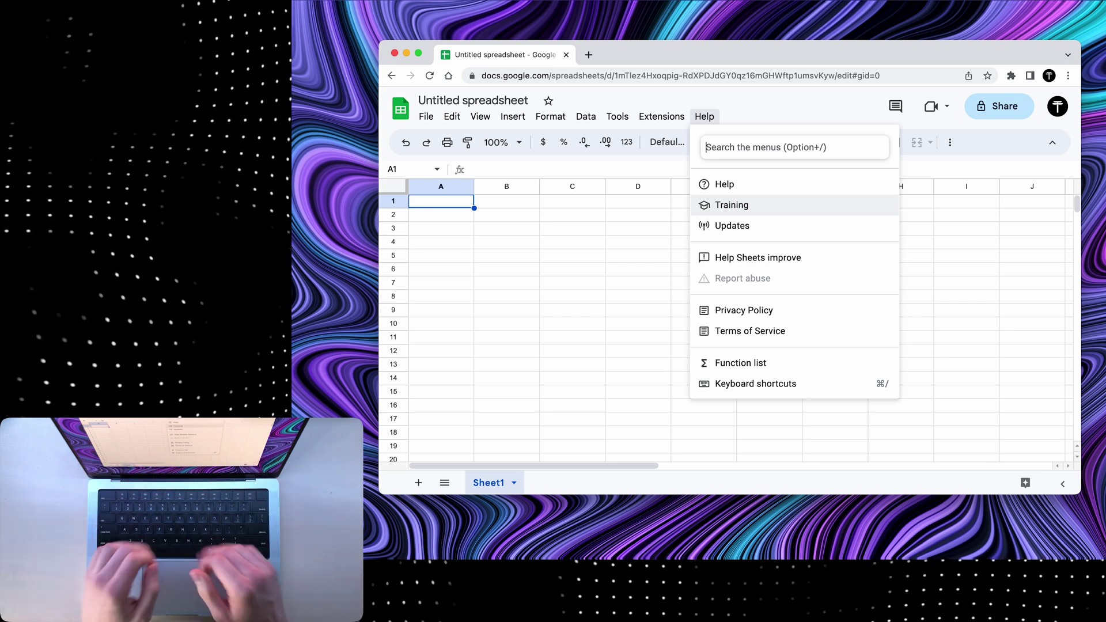
{"action": "type", "text": "conditional fo"}
{"action": "type", "text": "r"}
{"action": "key", "text": "Down"}
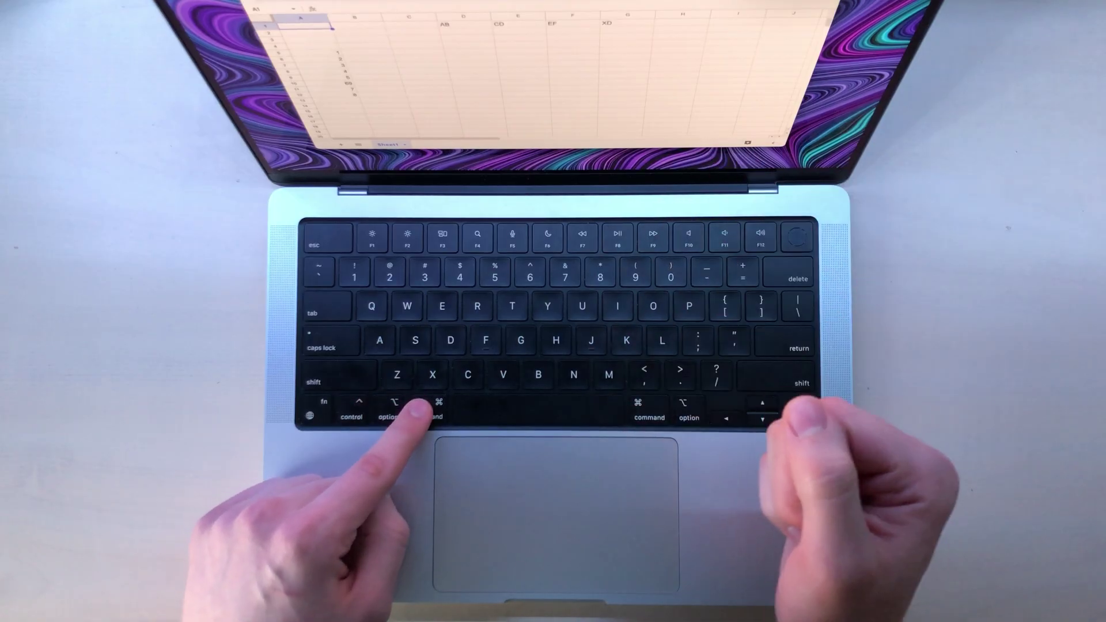
Use Cmd+arrow jumps to move between the data edges in row 1 and column A
{"action": "key", "text": "super+Right"}
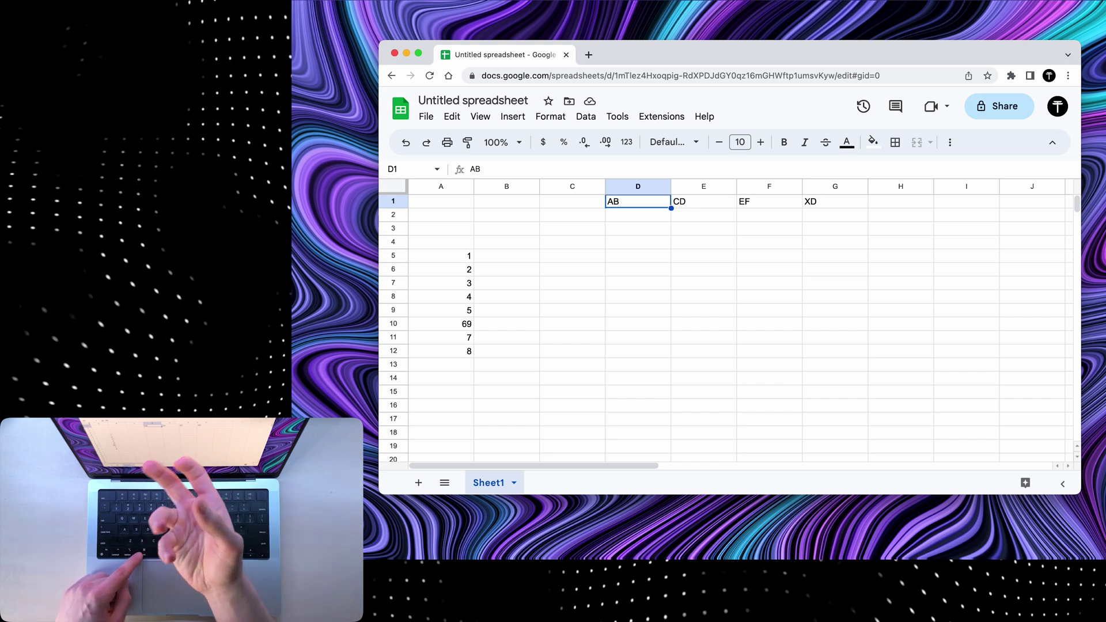
{"action": "key", "text": "super+Right"}
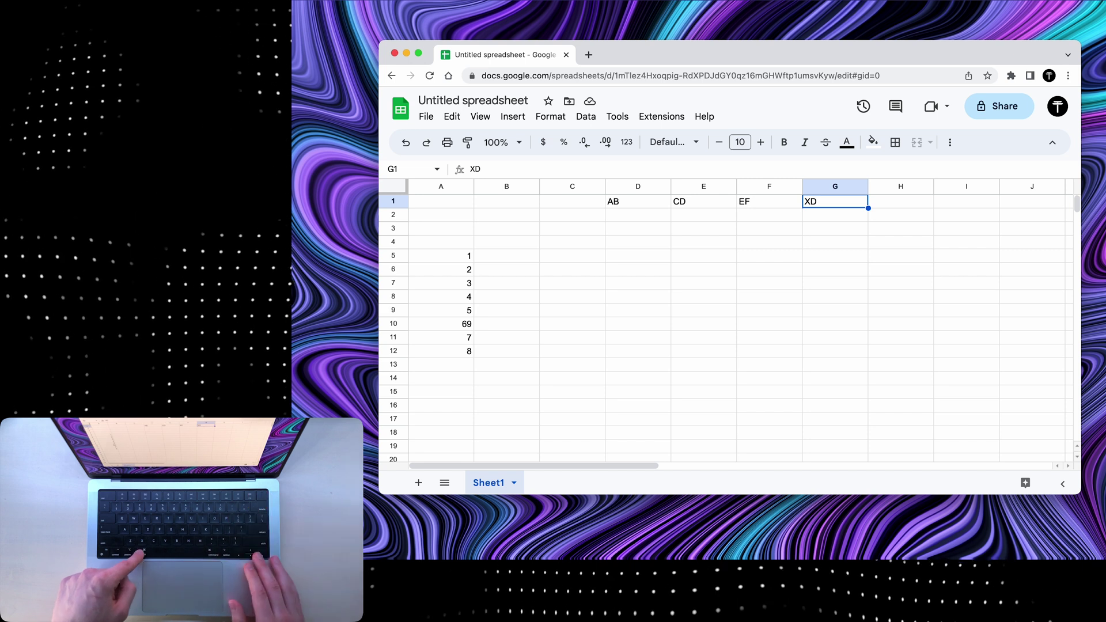
{"action": "key", "text": "super+Right"}
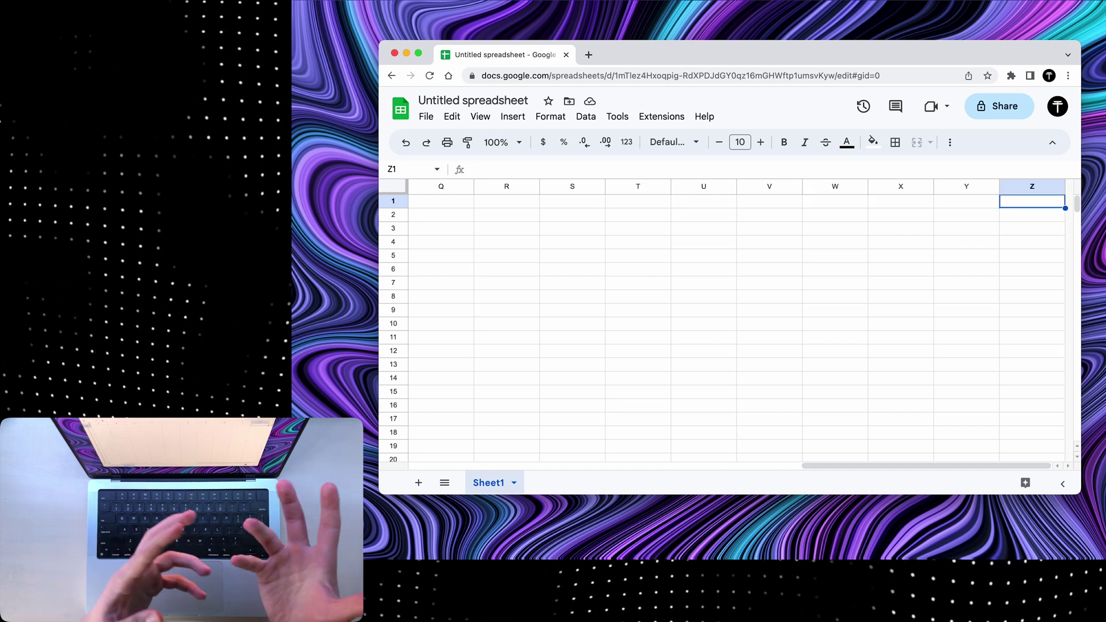
{"action": "key", "text": "super+Left"}
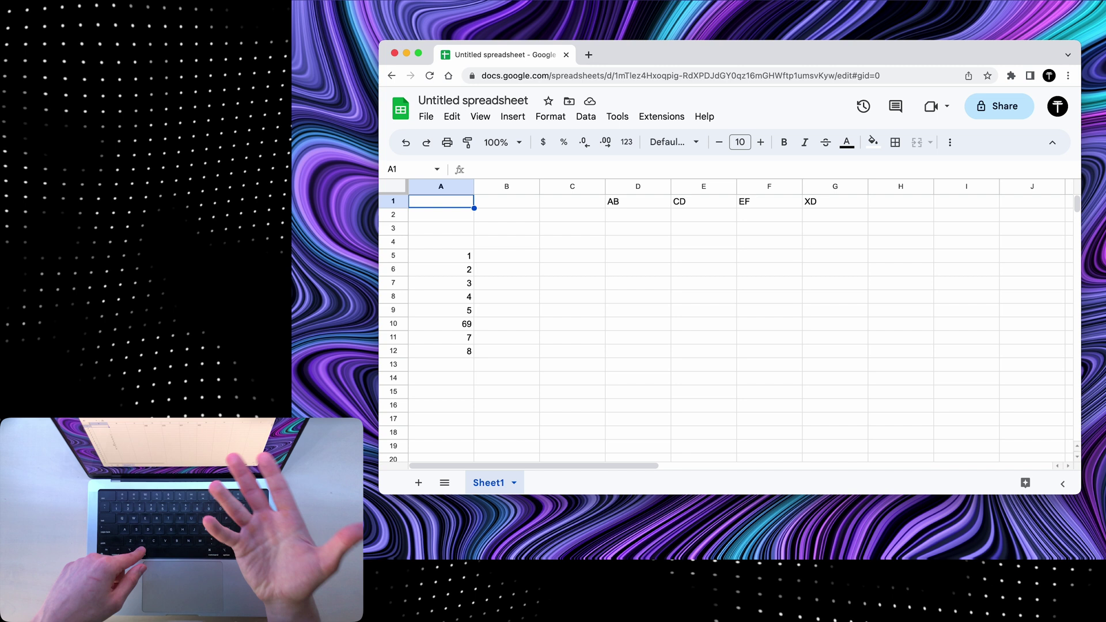
{"action": "key", "text": "super+Down"}
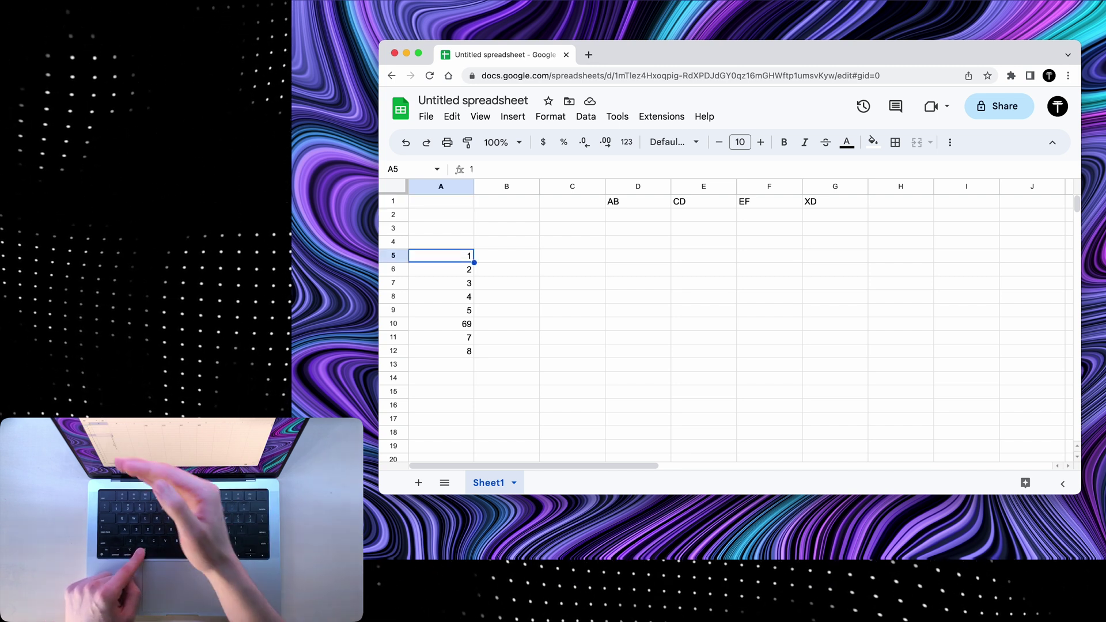
{"action": "key", "text": "super+Down"}
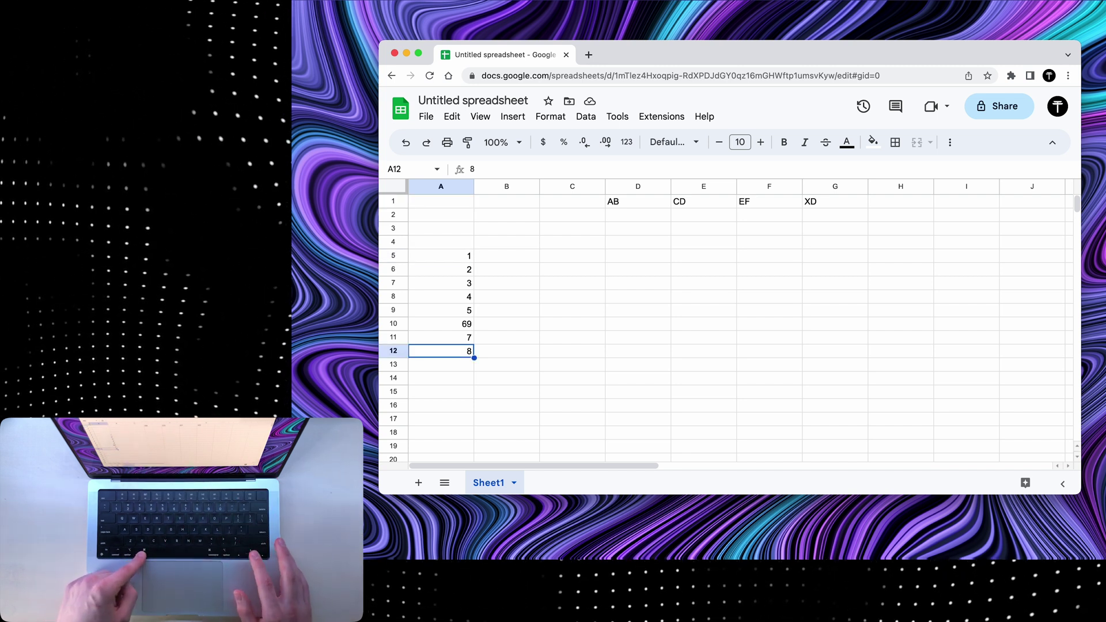
{"action": "key", "text": "super+Down"}
{"action": "key", "text": "super+Up"}
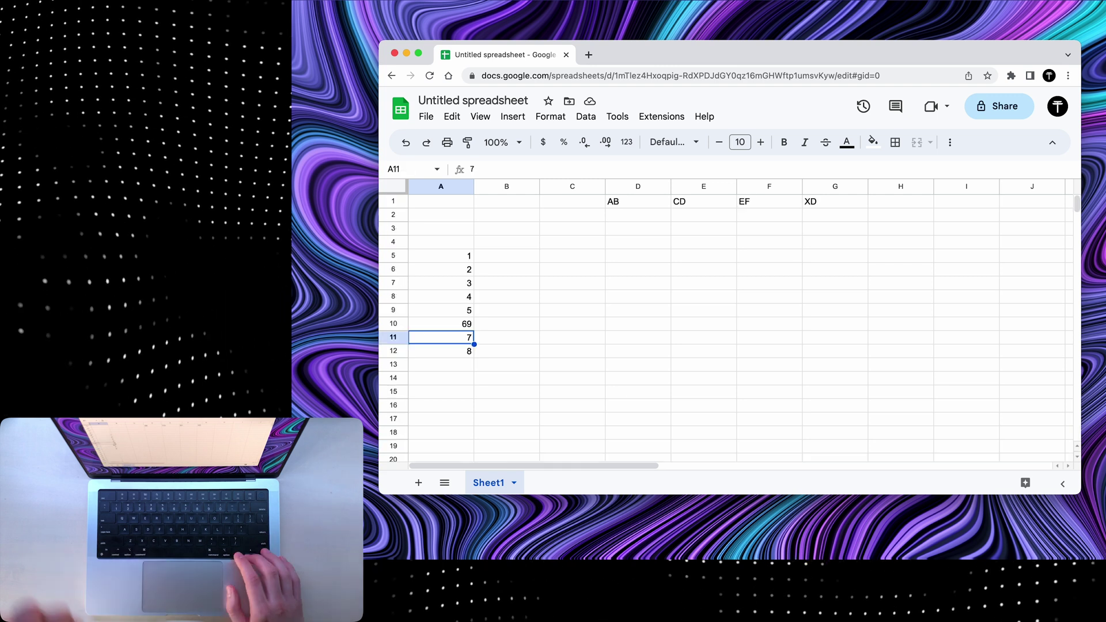
Enter 1 in A15 through A18, then jump back up to the number block
{"action": "key", "text": "Down"}
{"action": "key", "text": "Down"}
{"action": "key", "text": "Down"}
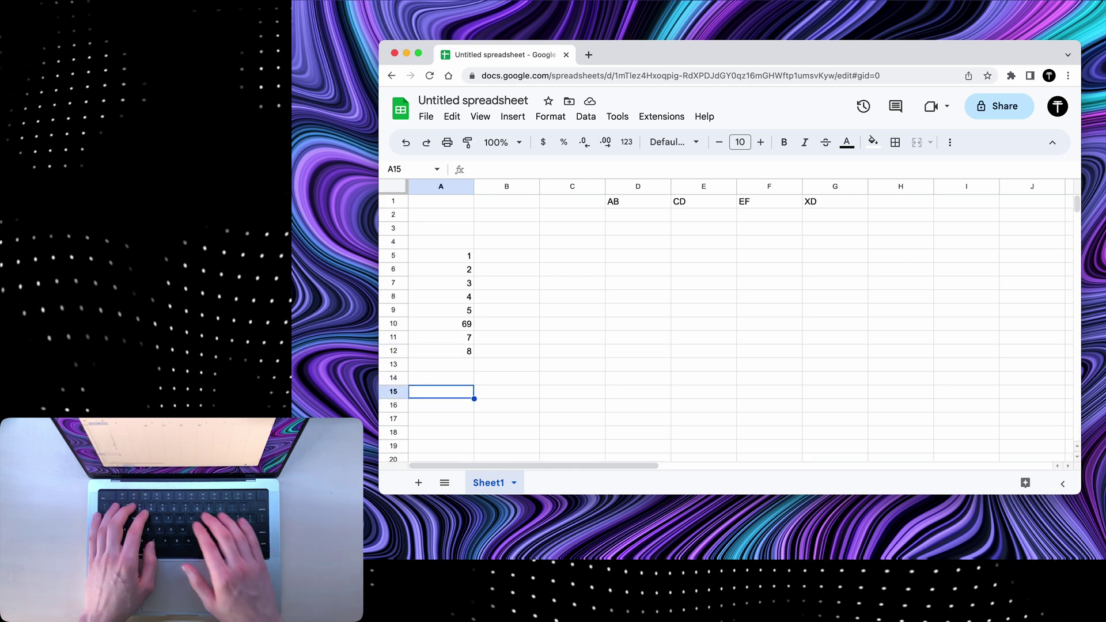
{"action": "type", "text": "1"}
{"action": "key", "text": "Return"}
{"action": "type", "text": "1"}
{"action": "key", "text": "Return"}
{"action": "type", "text": "1"}
{"action": "key", "text": "Return"}
{"action": "type", "text": "1"}
{"action": "key", "text": "Up"}
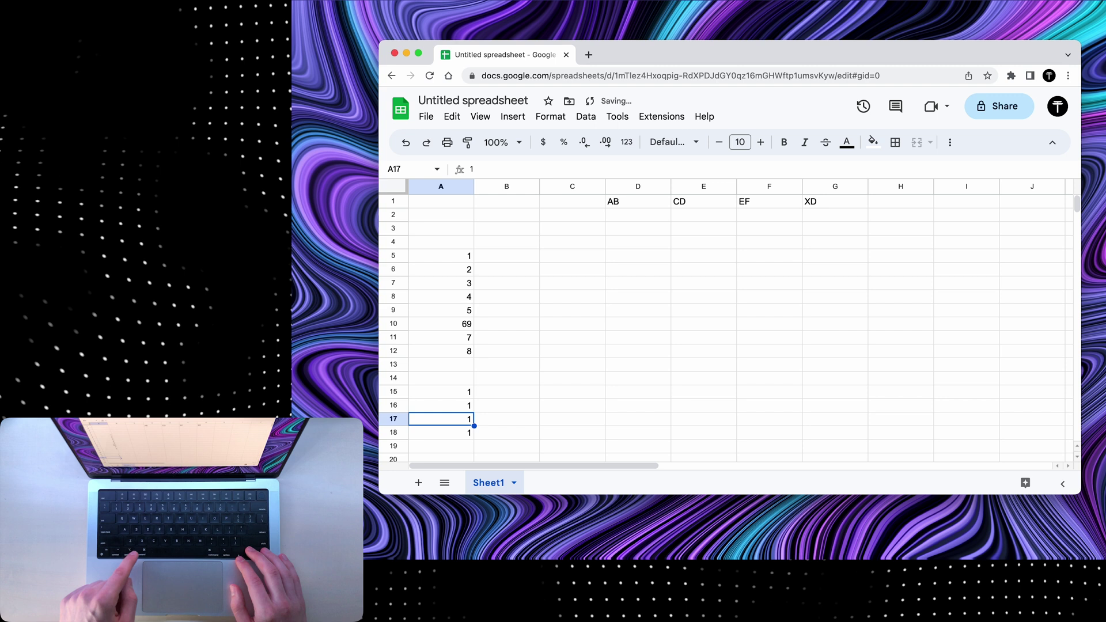
{"action": "key", "text": "Down"}
{"action": "key", "text": "super+Up"}
{"action": "key", "text": "super+Up"}
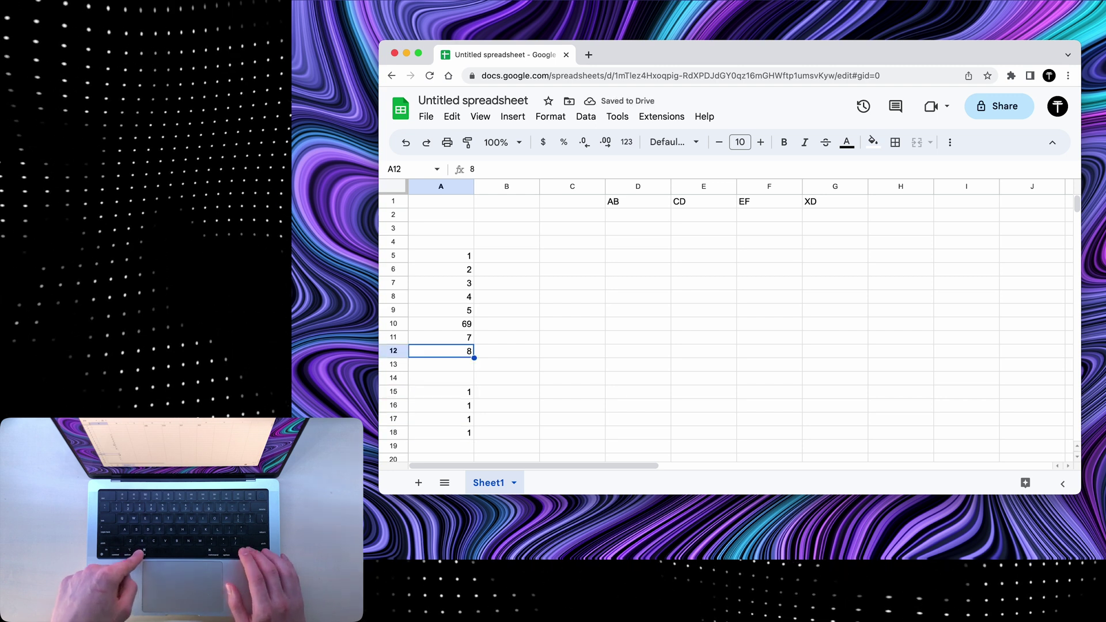
{"action": "key", "text": "super+Up"}
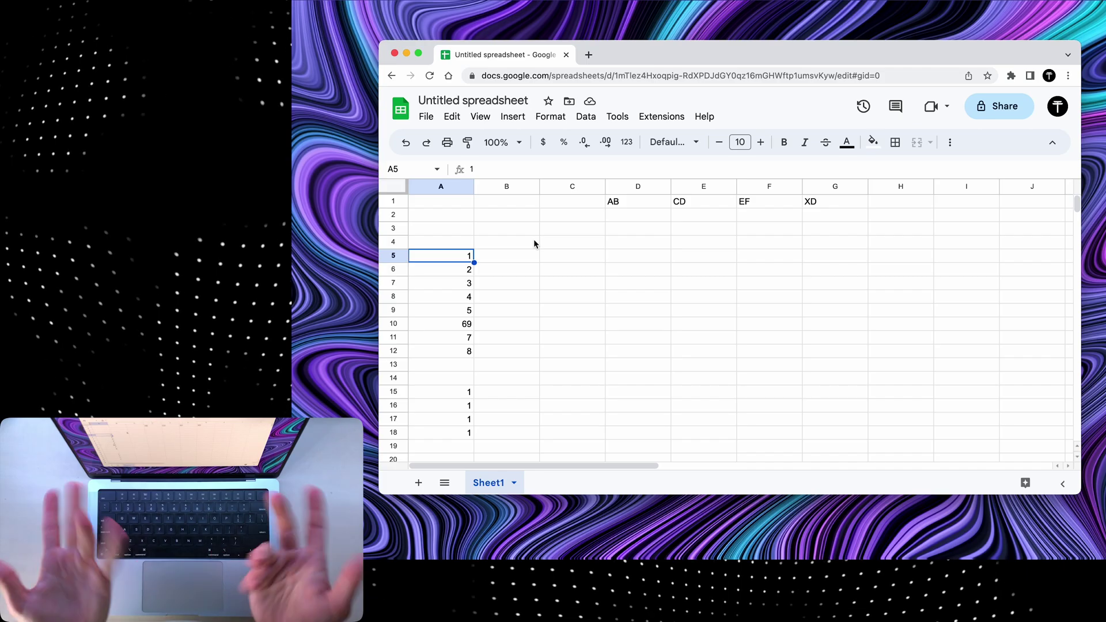
Select A5:A12 to see the 99 sum, then view average 12.375, min 1 and max 69
{"action": "key", "text": "super+shift+Down"}
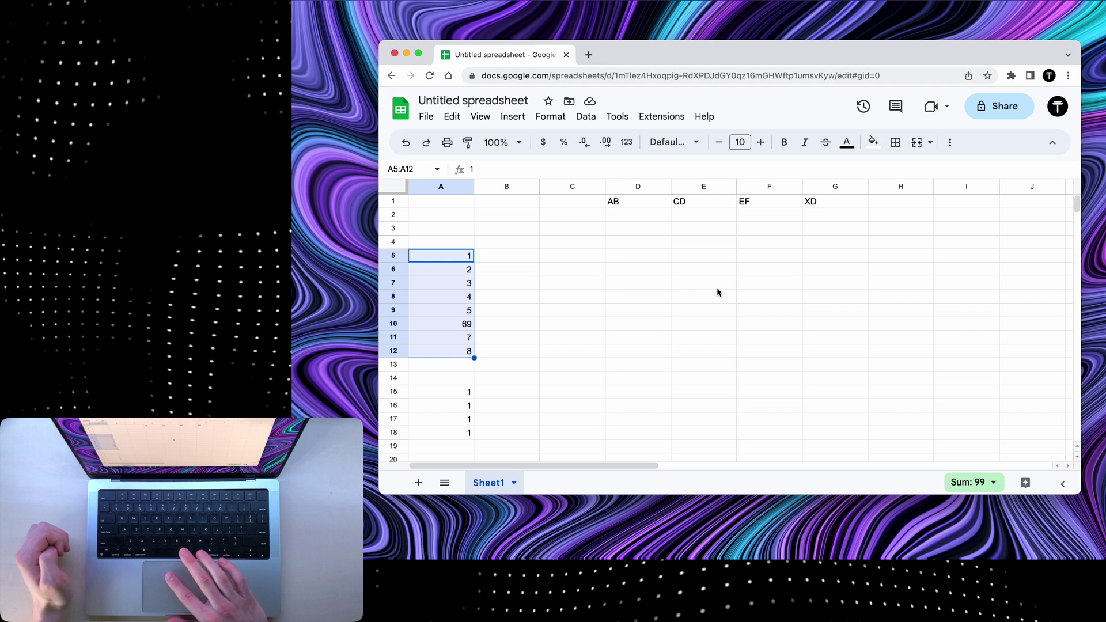
{"action": "left_click", "coordinate": [972, 484]}
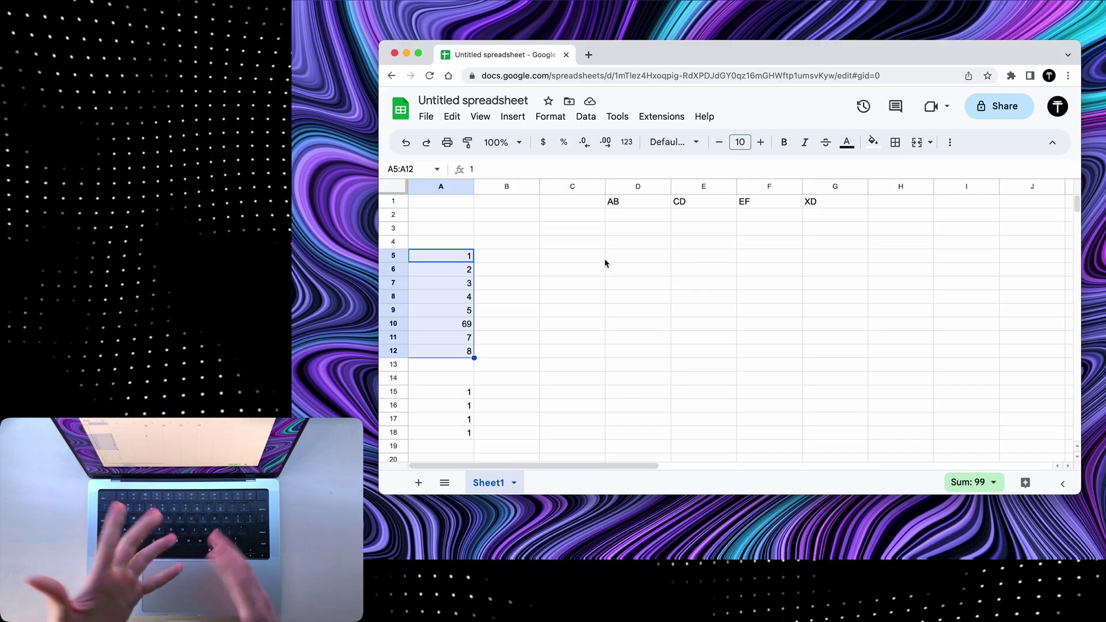
Enter =SUM(A5:A12) in C6 showing 99, then move that formula cell to F8
{"action": "left_click", "coordinate": [572, 270]}
{"action": "type", "text": "="}
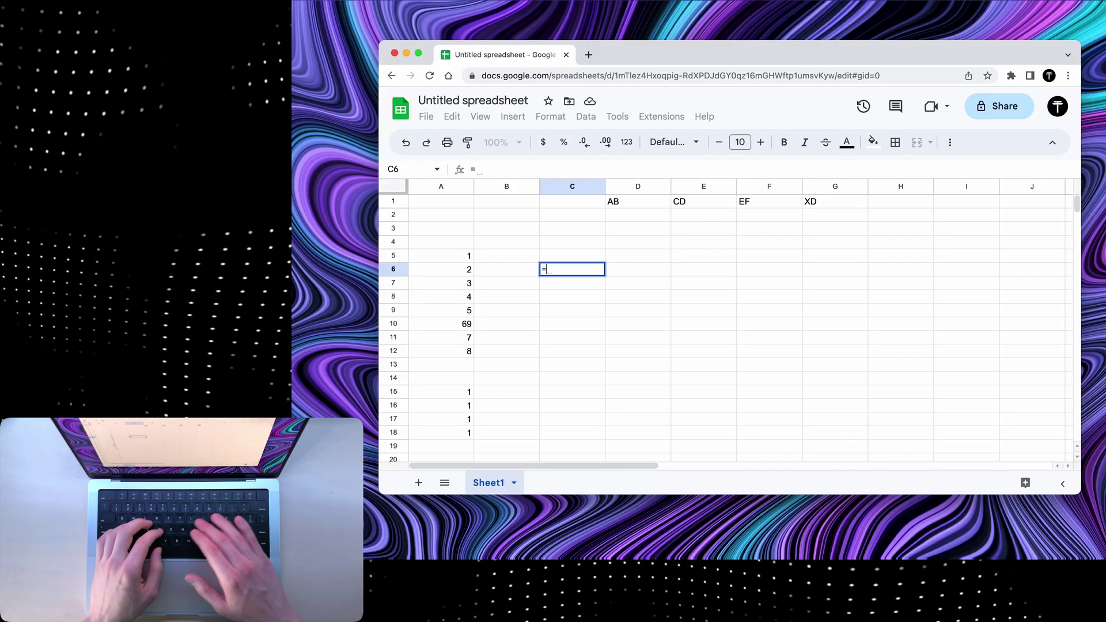
{"action": "type", "text": "sum("}
{"action": "left_click_drag", "start_coordinate": [455, 256], "coordinate": [468, 351]}
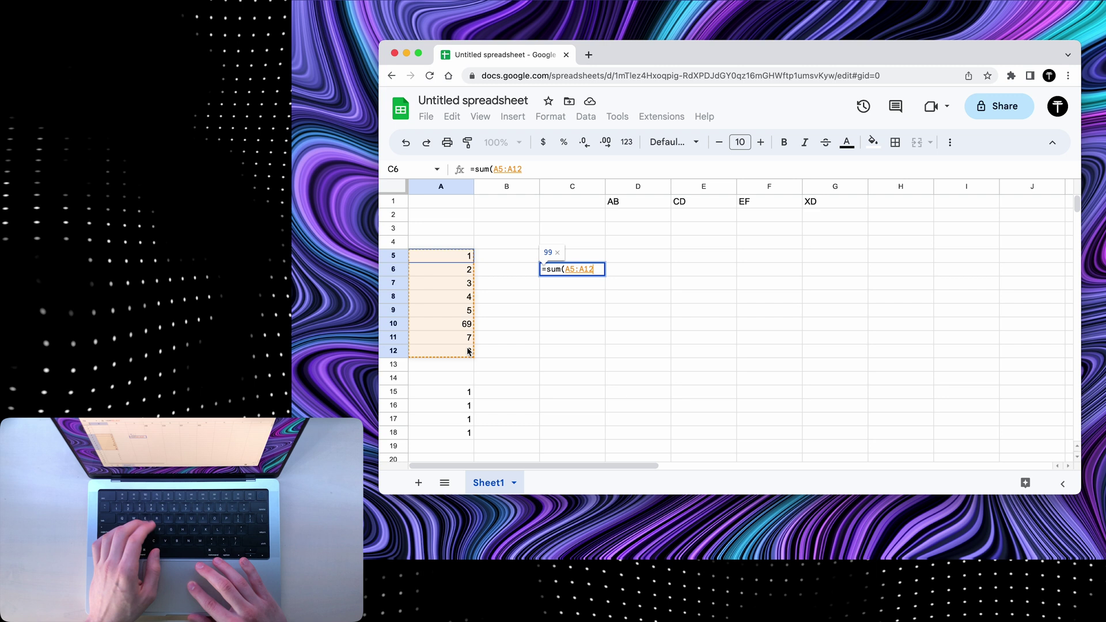
{"action": "key", "text": "Return"}
{"action": "key", "text": "Up"}
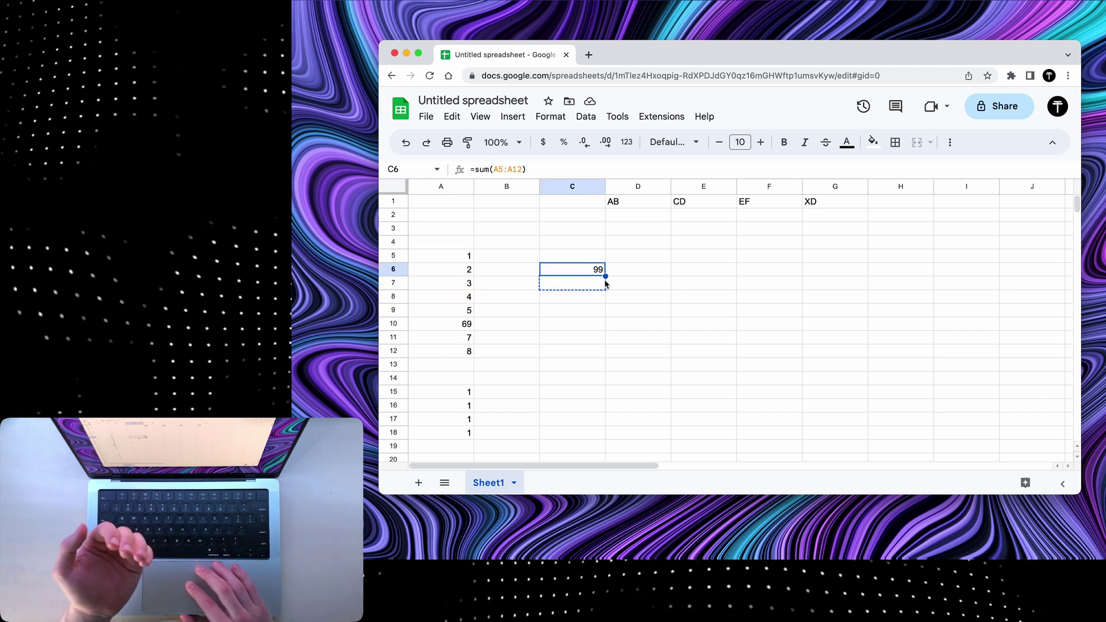
{"action": "left_click_drag", "start_coordinate": [751, 298], "coordinate": [751, 298]}
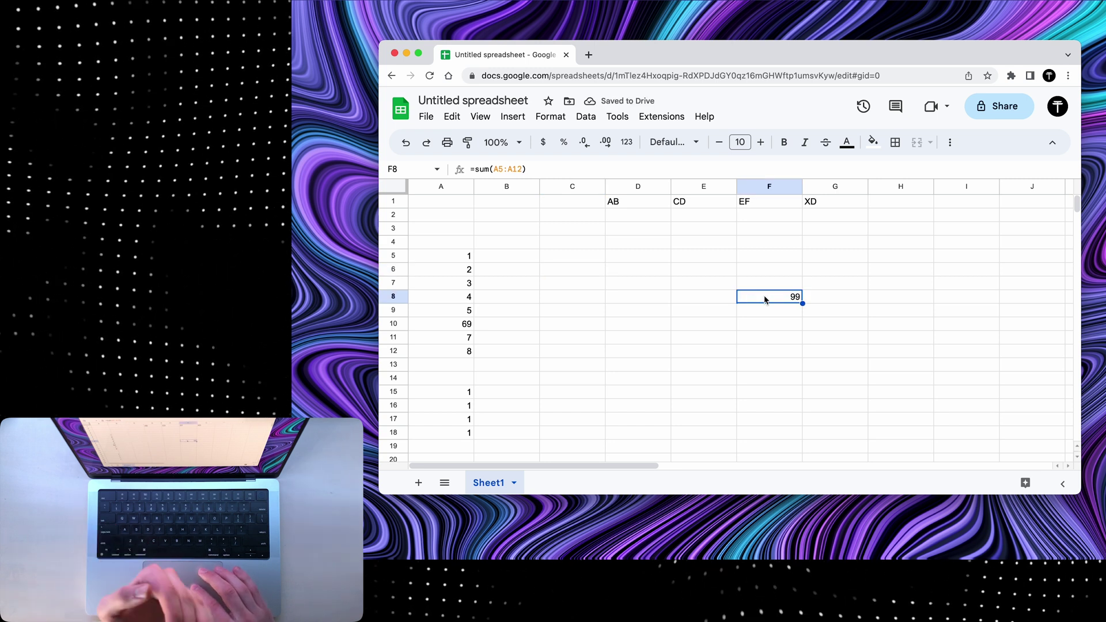
{"action": "double_click", "coordinate": [764, 295]}
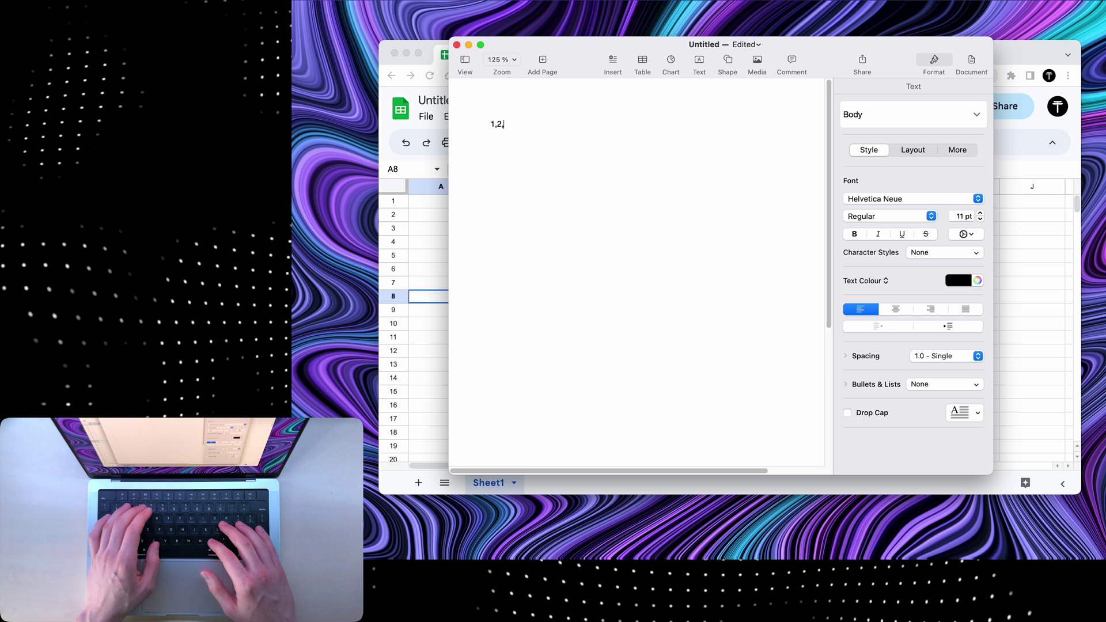
Finish typing the list 1,2,3,4,5,69,7,8 in Pages and return to the spreadsheet
{"action": "type", "text": "5,69,7,8"}
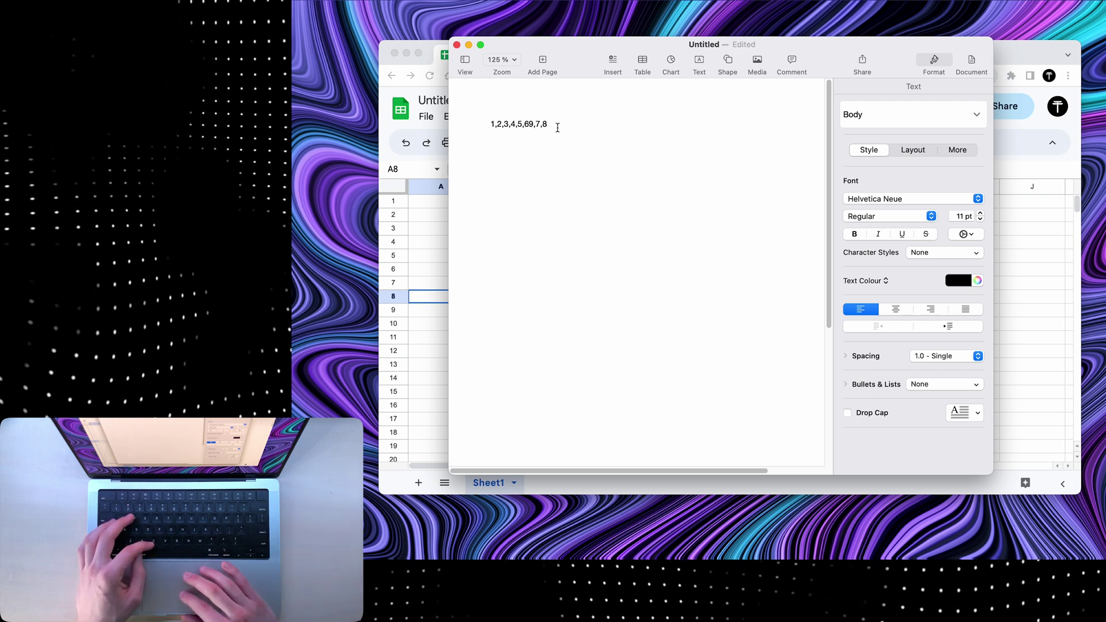
{"action": "key", "text": "super+Tab"}
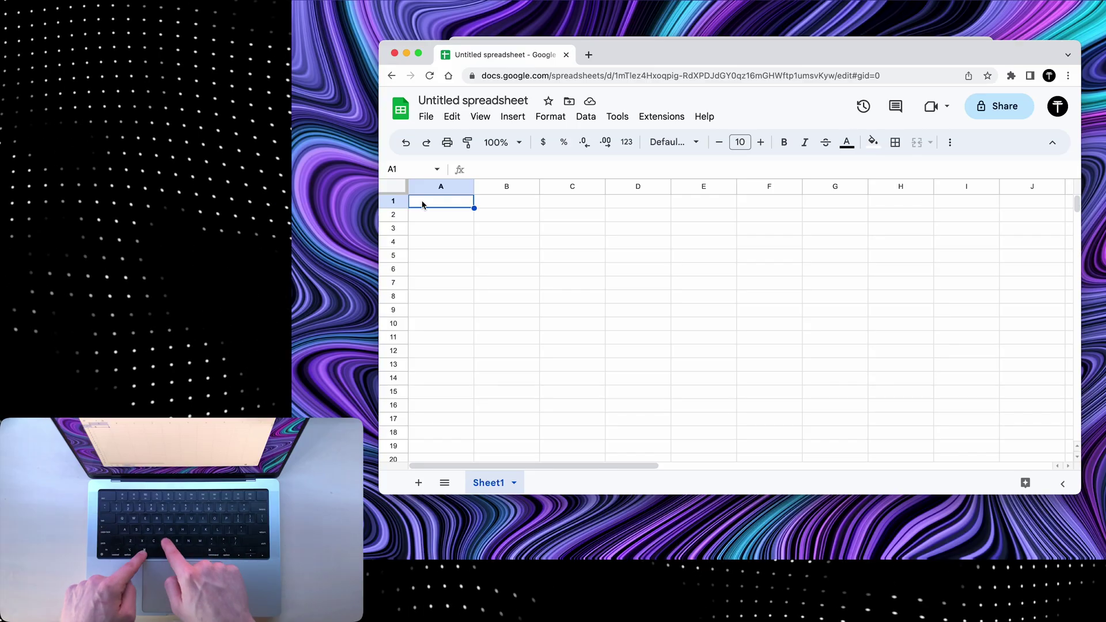
Paste the list into A1 and split it into columns A1:H1, checking the separator choices
{"action": "type", "text": "1,2,3,4,5,69,7,8"}
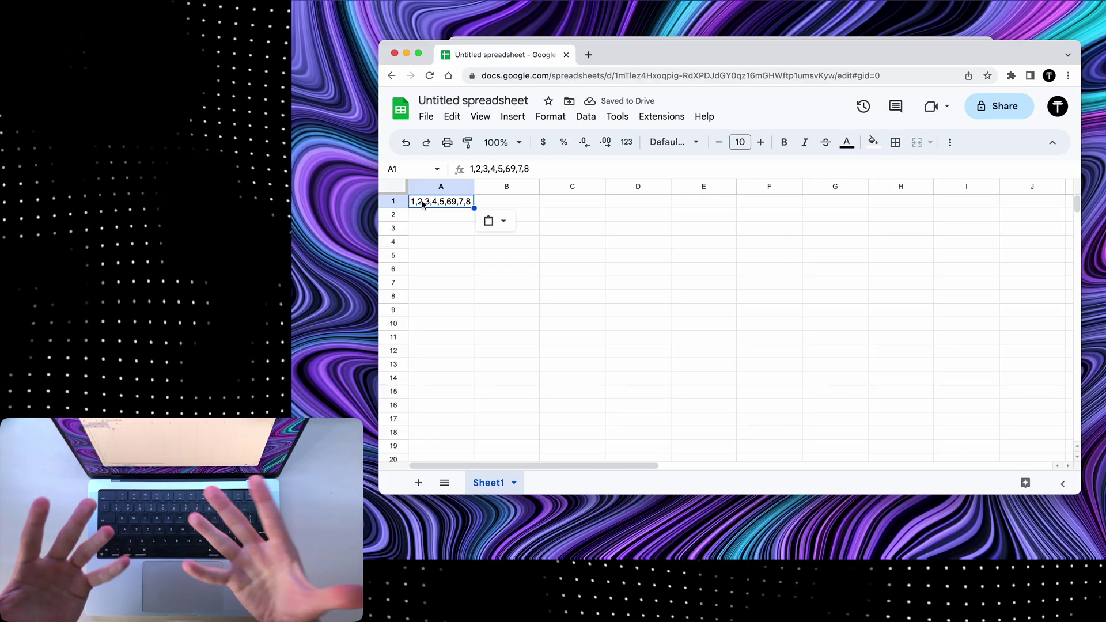
{"action": "left_click", "coordinate": [496, 221]}
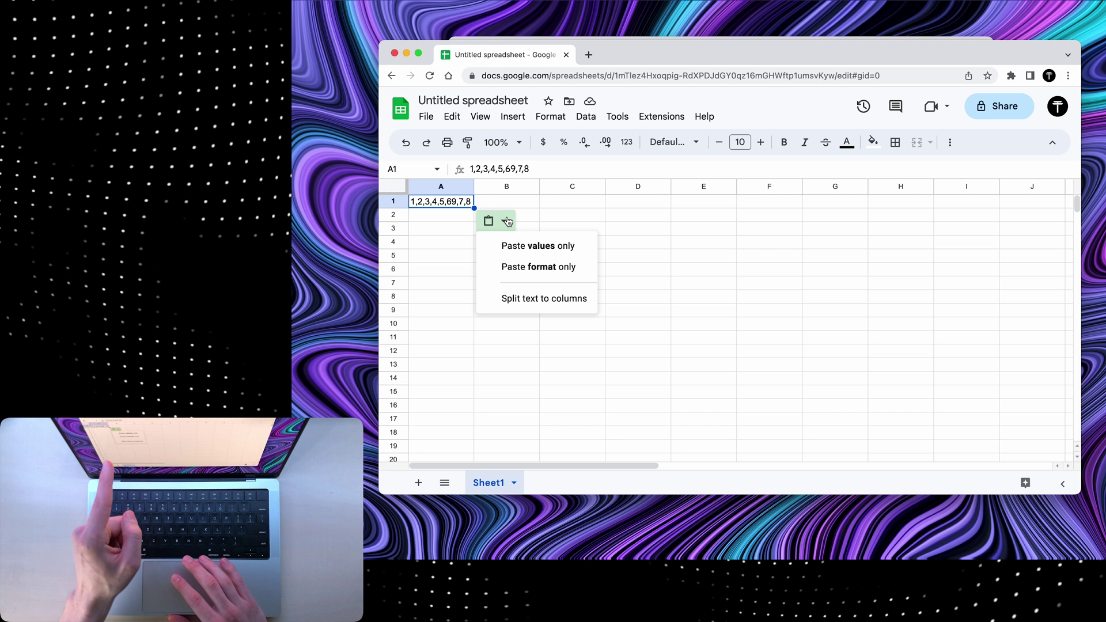
{"action": "left_click", "coordinate": [535, 297]}
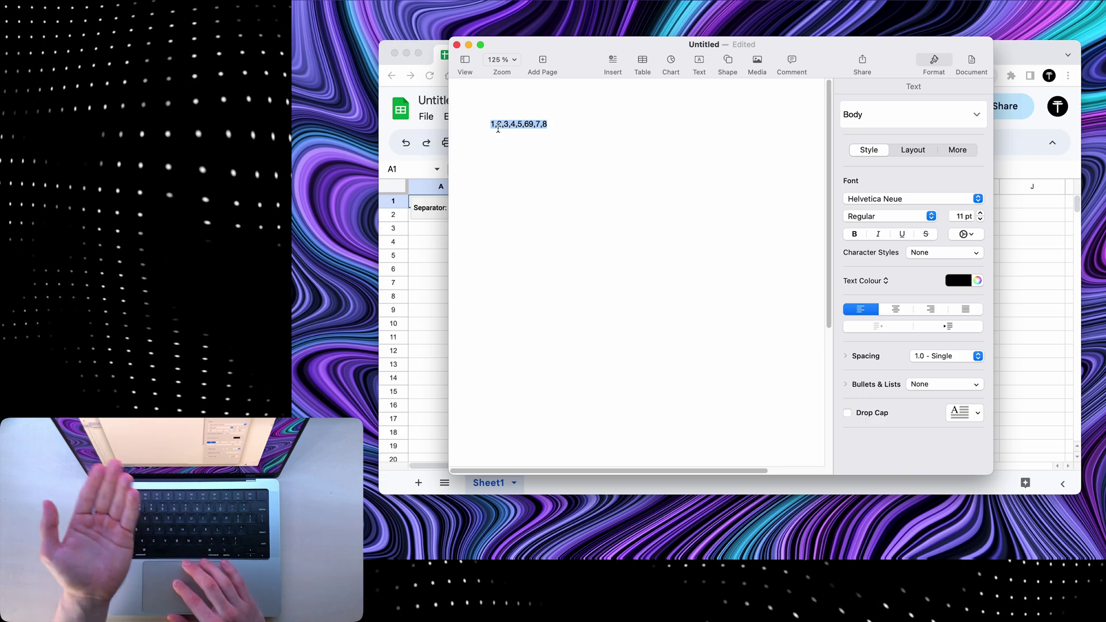
{"action": "left_click", "coordinate": [434, 200]}
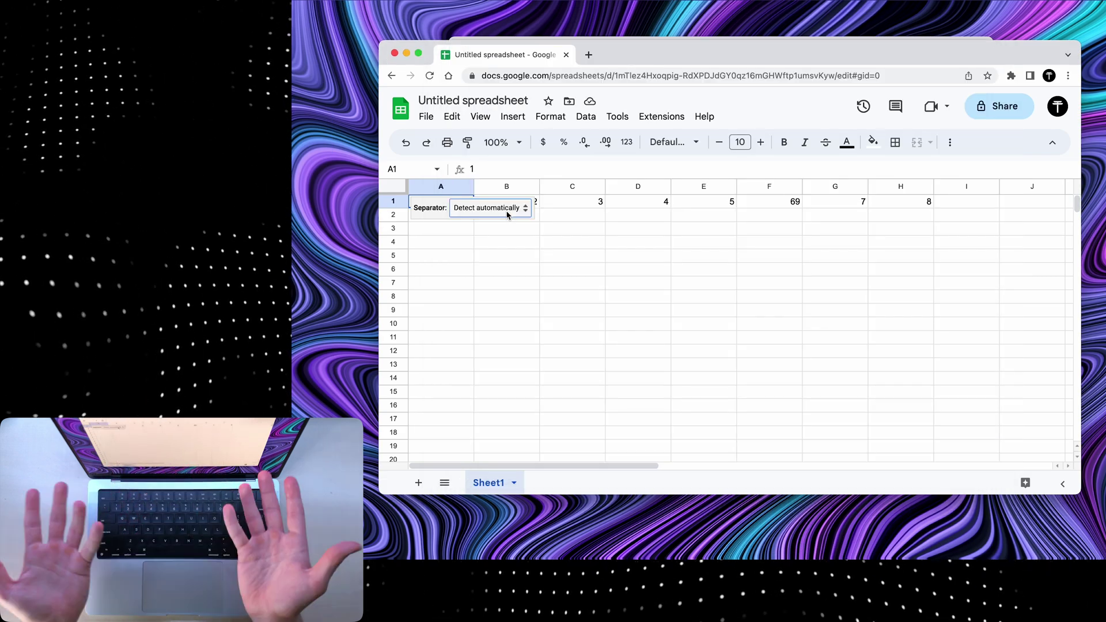
{"action": "left_click", "coordinate": [507, 214]}
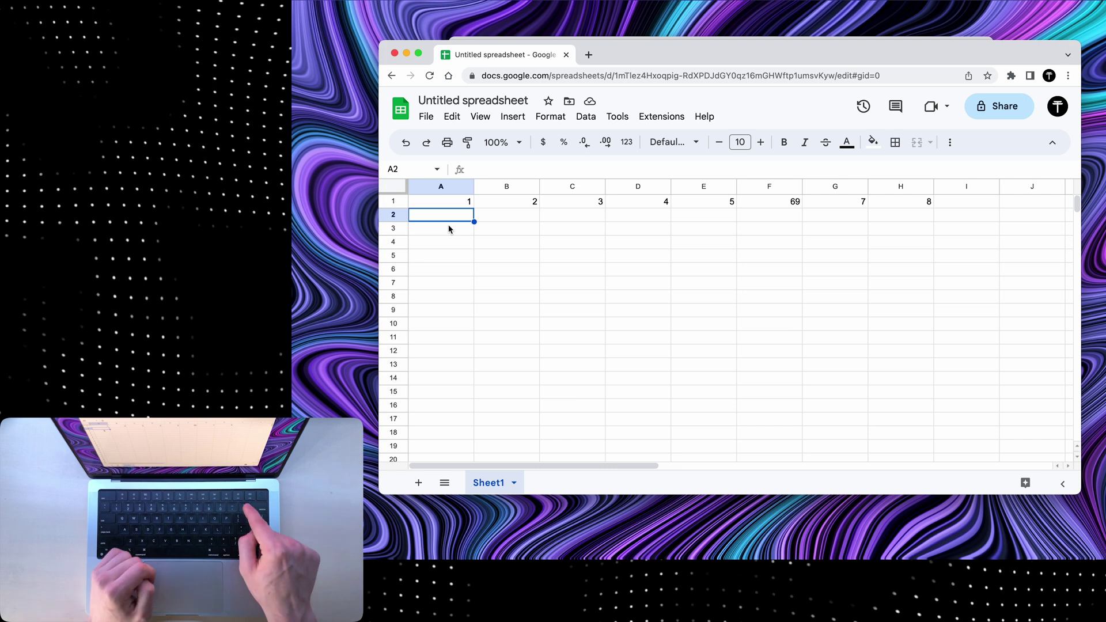
Turn A1:H1 into a column with a =TRANSPOSE formula and select the results
{"action": "type", "text": "="}
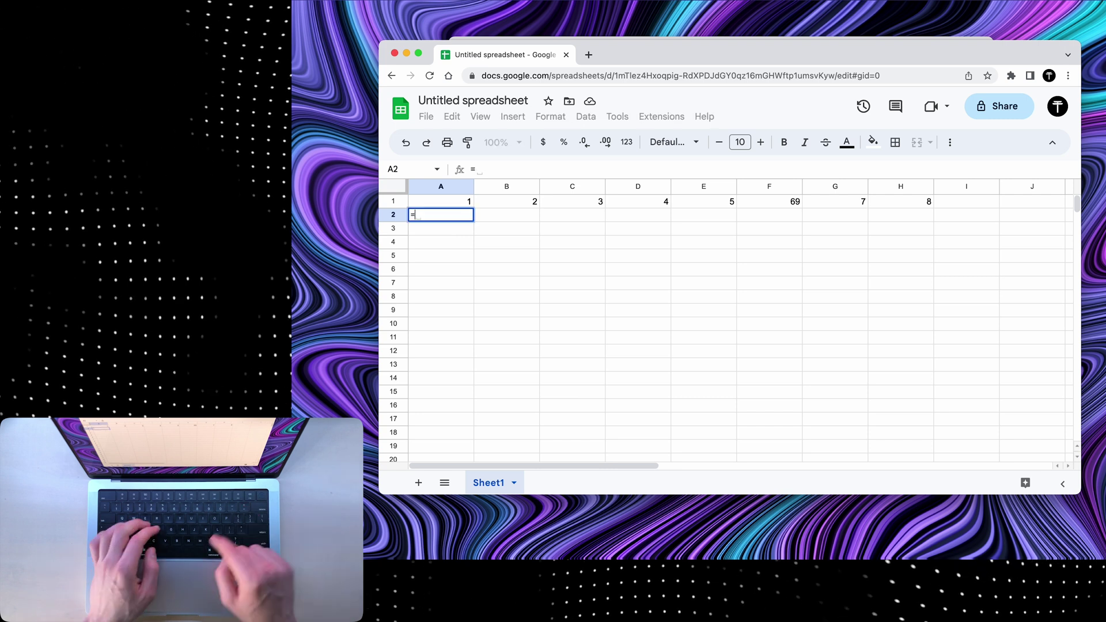
{"action": "type", "text": "transpose("}
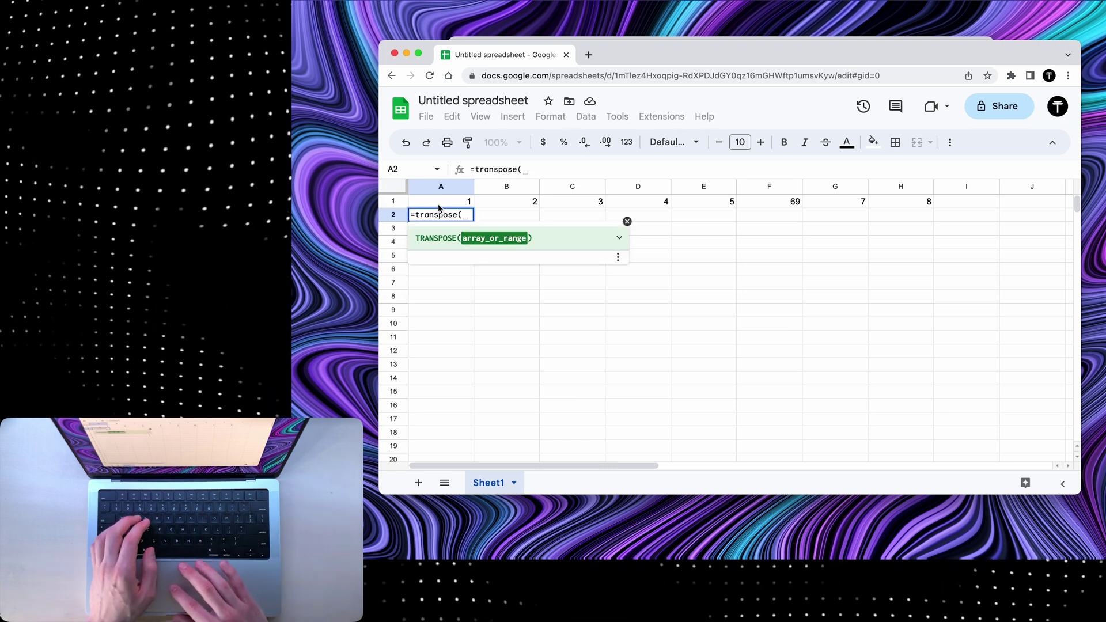
{"action": "left_click_drag", "start_coordinate": [439, 209], "coordinate": [910, 202]}
{"action": "key", "text": "Return"}
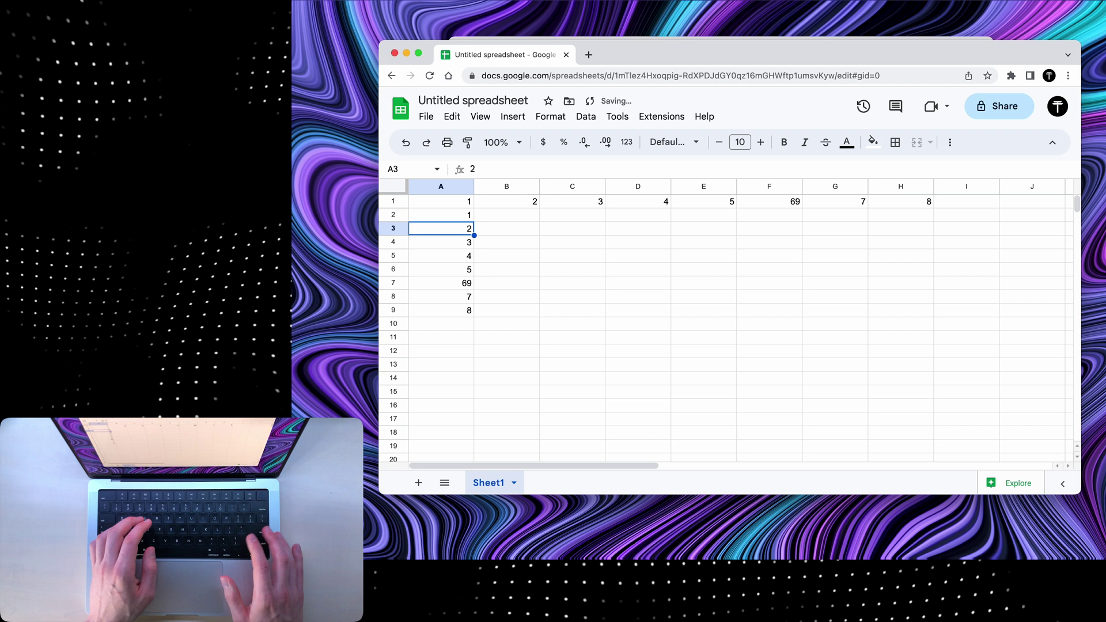
{"action": "left_click_drag", "start_coordinate": [461, 216], "coordinate": [457, 318]}
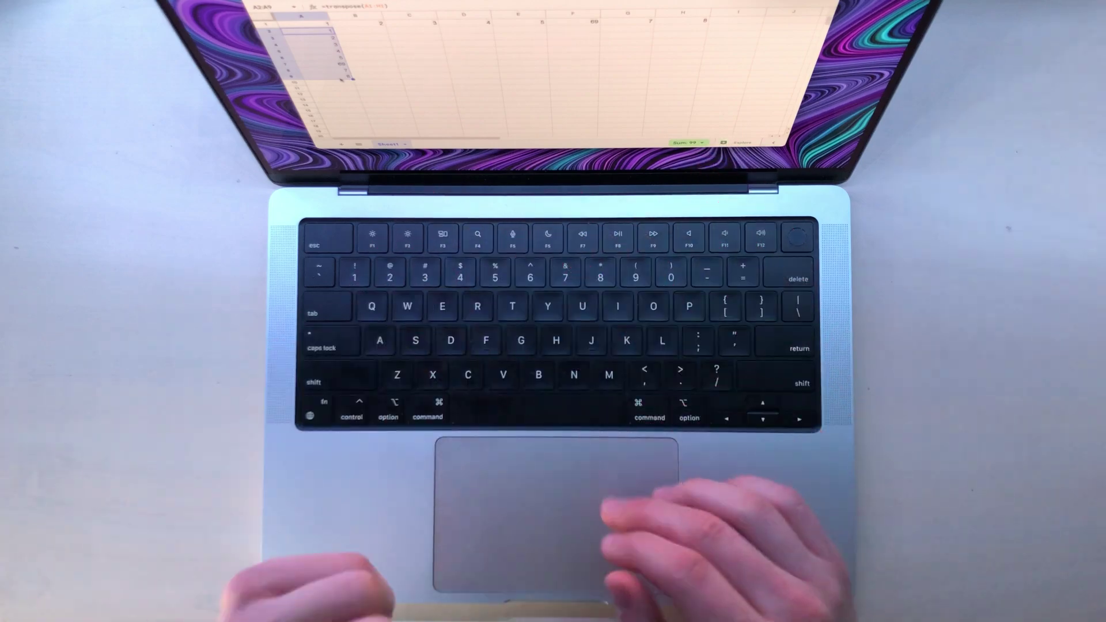
Copy A1:H1 and paste it transposed down A5:A12
{"action": "left_click_drag", "start_coordinate": [441, 201], "coordinate": [916, 202]}
{"action": "key", "text": "super+c"}
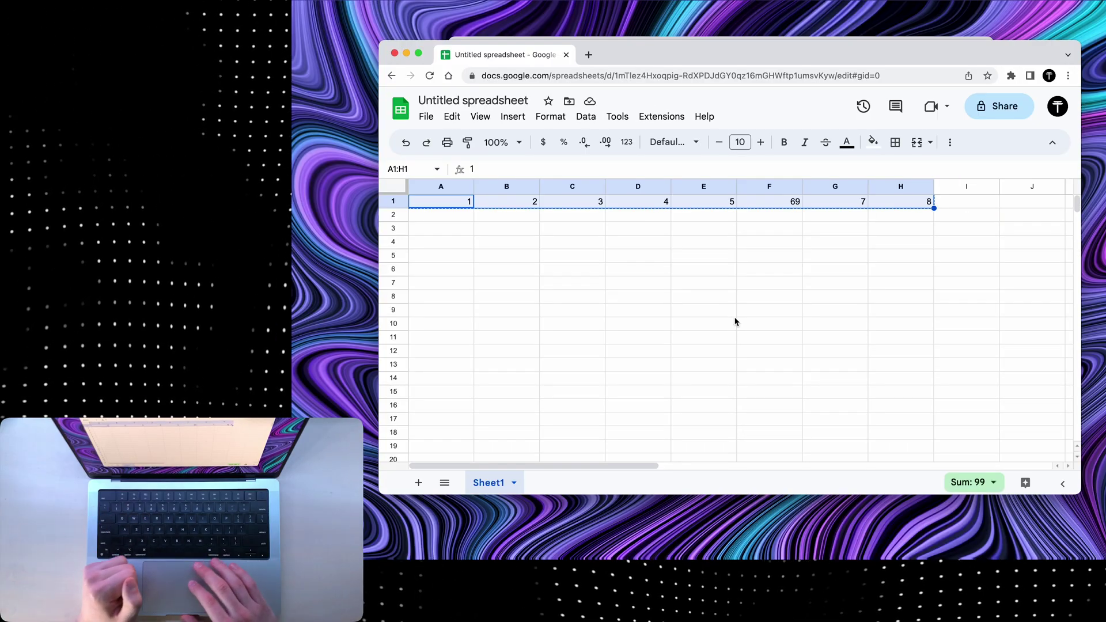
{"action": "left_click", "coordinate": [757, 248]}
{"action": "left_click", "coordinate": [455, 254]}
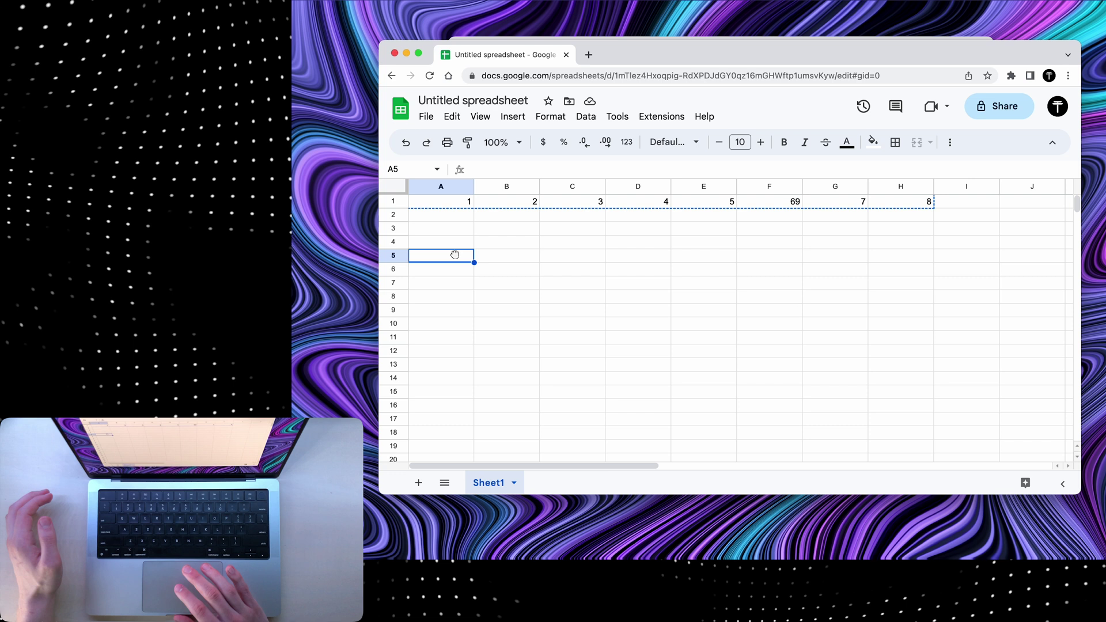
{"action": "right_click", "coordinate": [455, 255]}
{"action": "mouse_move", "coordinate": [535, 218]}
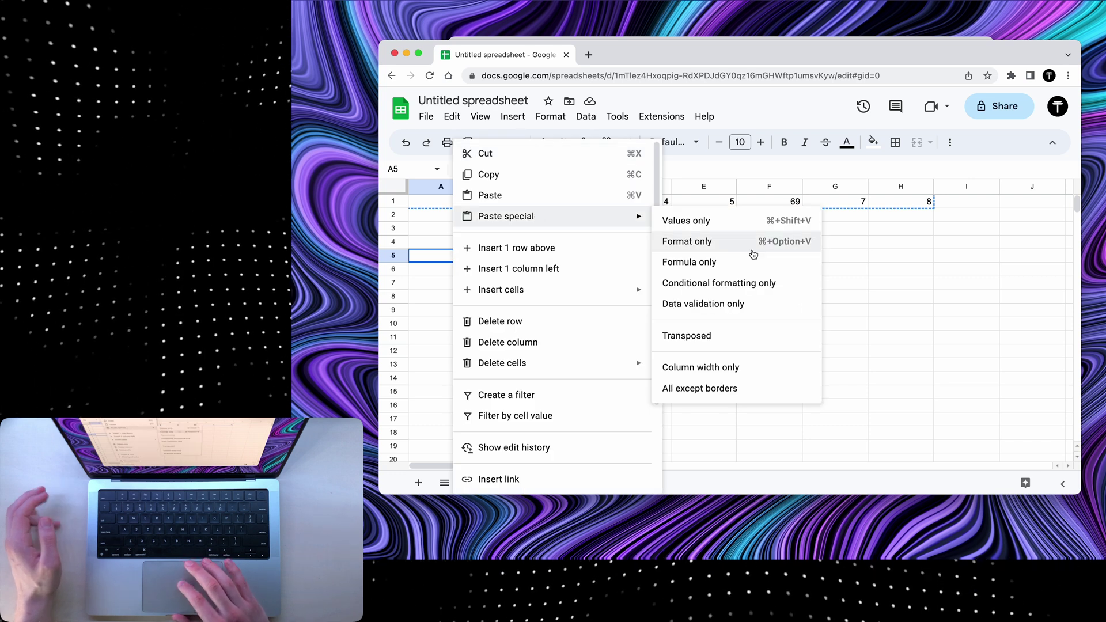
{"action": "left_click", "coordinate": [717, 342]}
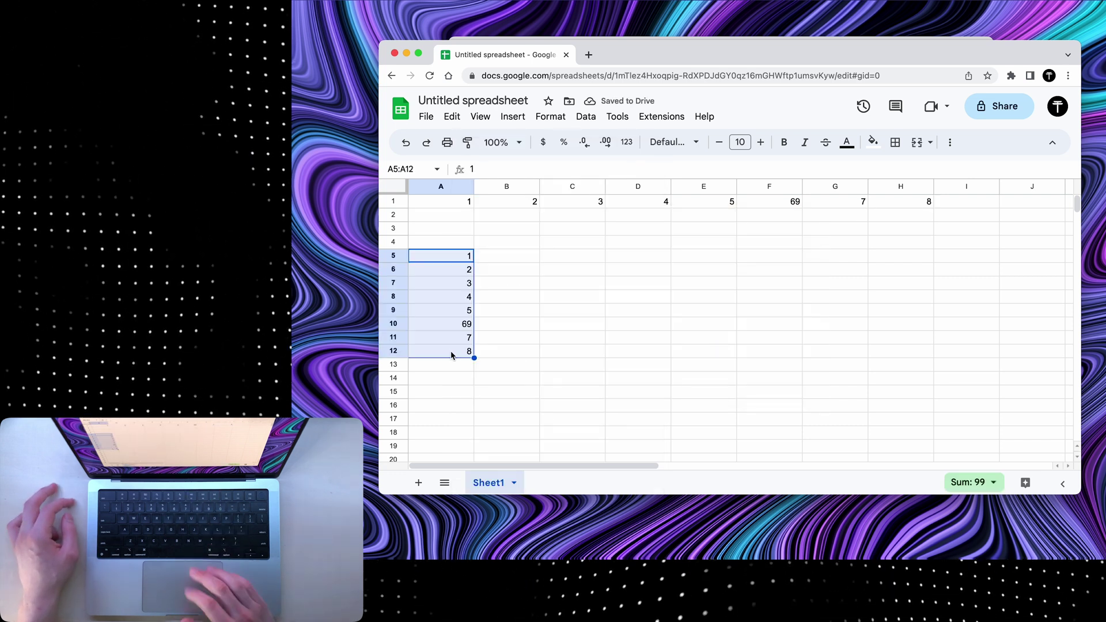
Clear the original numbers from row 1
{"action": "key", "text": "super+Up"}
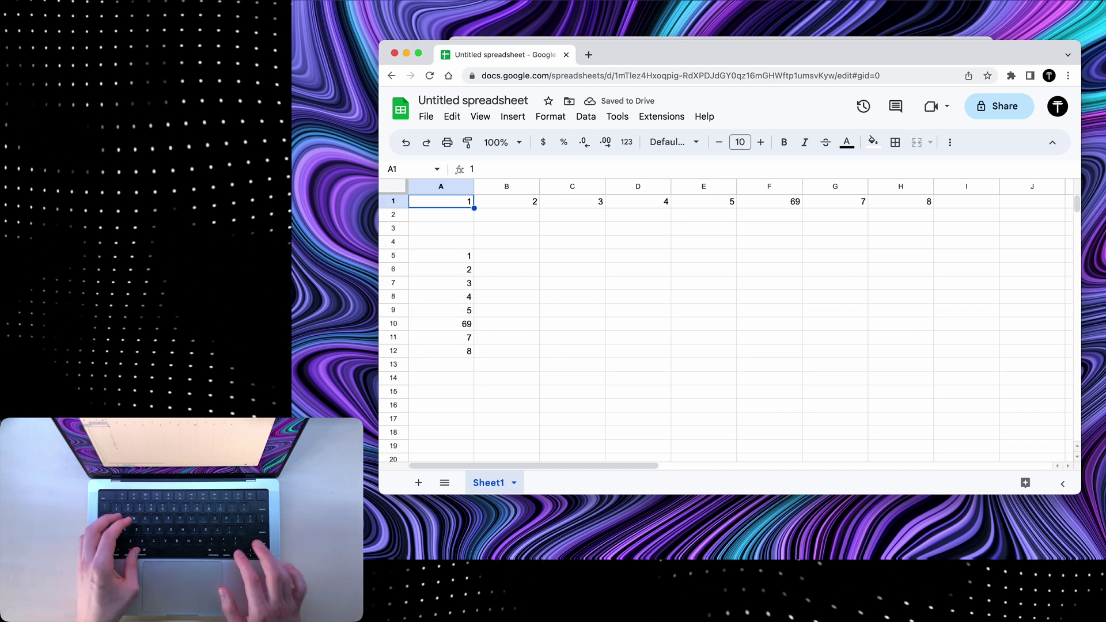
{"action": "key", "text": "super+shift+Right"}
{"action": "key", "text": "BackSpace"}
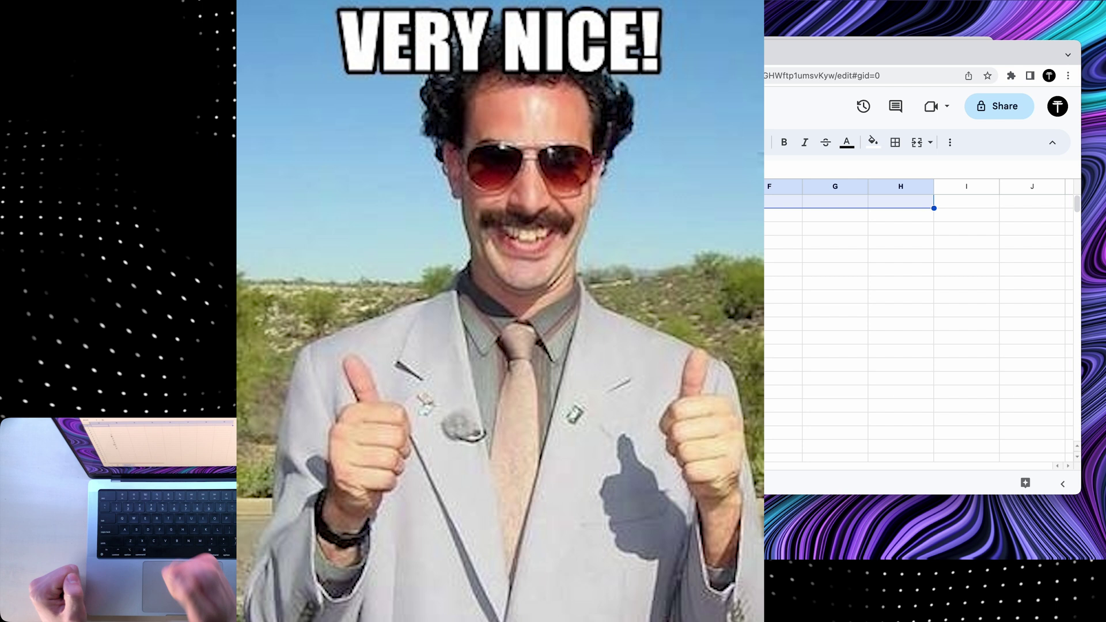
Point out the empty cell B9 in the data block
{"action": "left_click", "coordinate": [515, 314]}
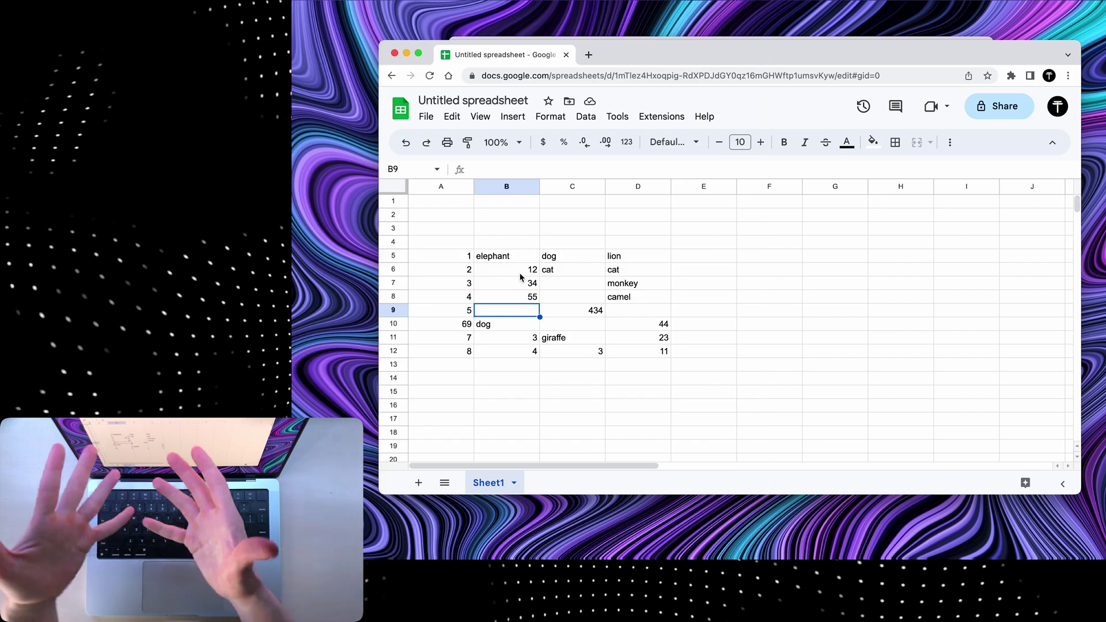
{"action": "left_click", "coordinate": [516, 323]}
{"action": "left_click", "coordinate": [514, 315]}
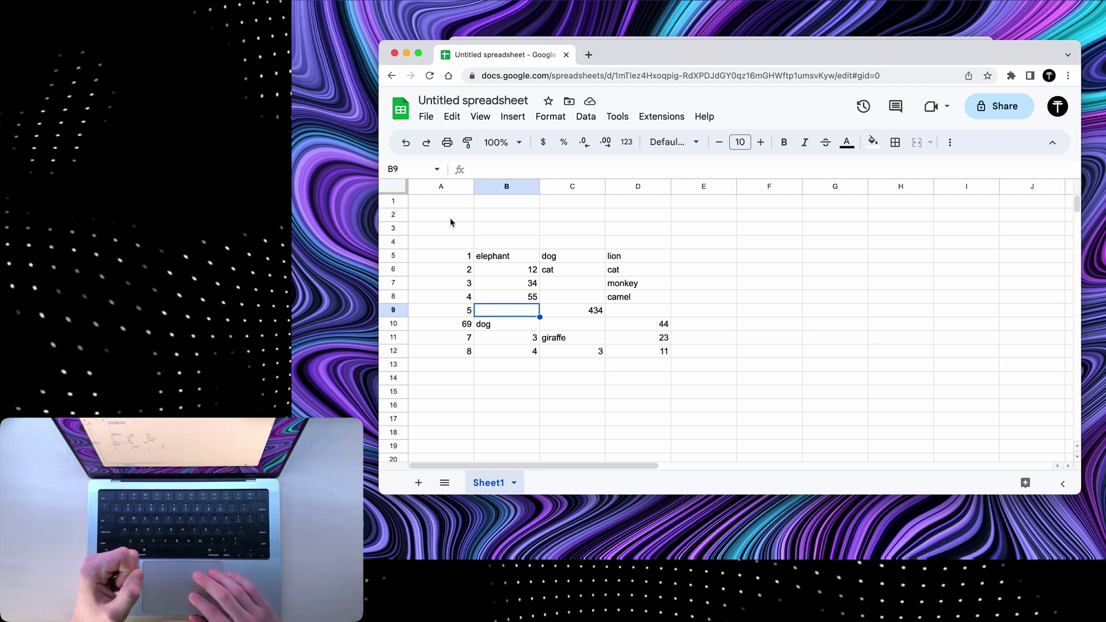
Enter =TOROW(A5:D12) in A1 and scroll to check the spilled row
{"action": "left_click", "coordinate": [442, 201]}
{"action": "type", "text": "=tor"}
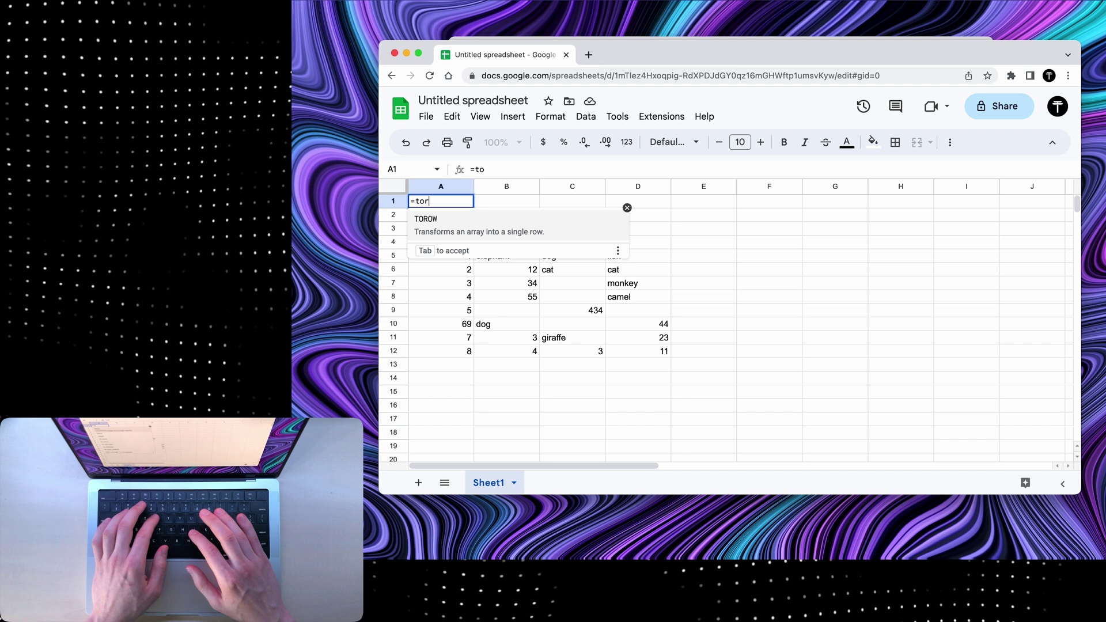
{"action": "type", "text": "ow("}
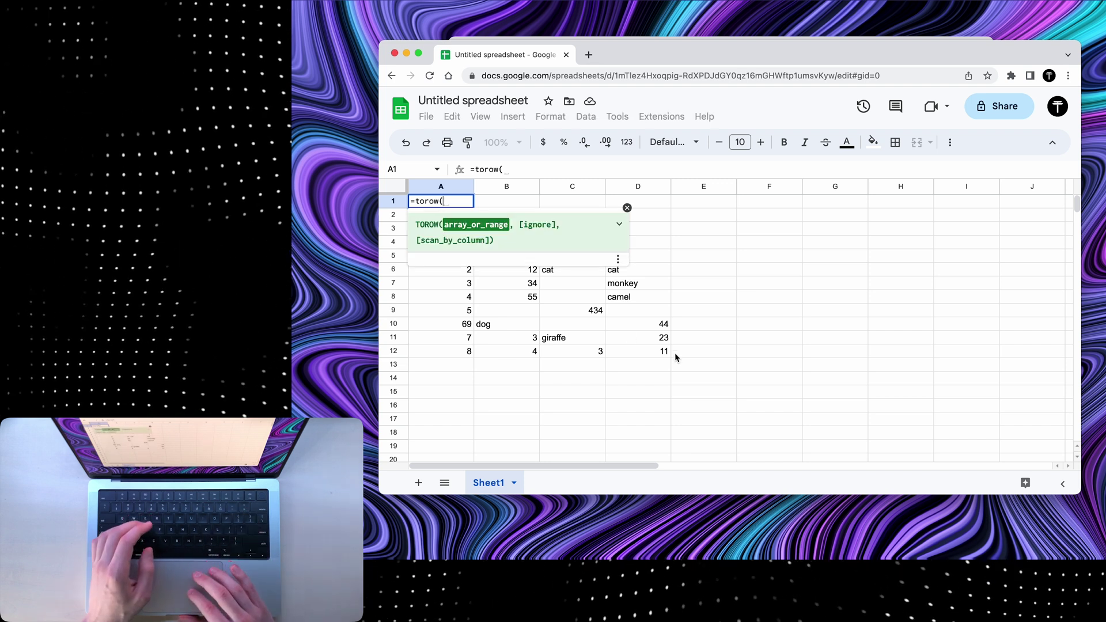
{"action": "left_click_drag", "start_coordinate": [655, 352], "coordinate": [468, 255]}
{"action": "key", "text": "Return"}
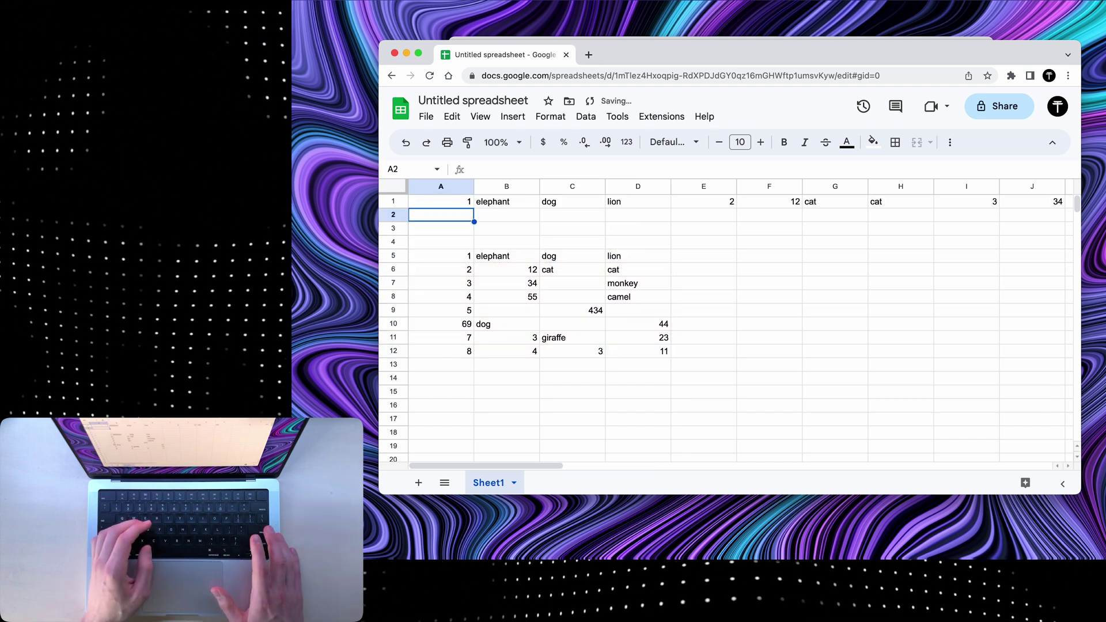
{"action": "scroll", "coordinate": [700, 211], "scroll_direction": "right", "scroll_amount": 10}
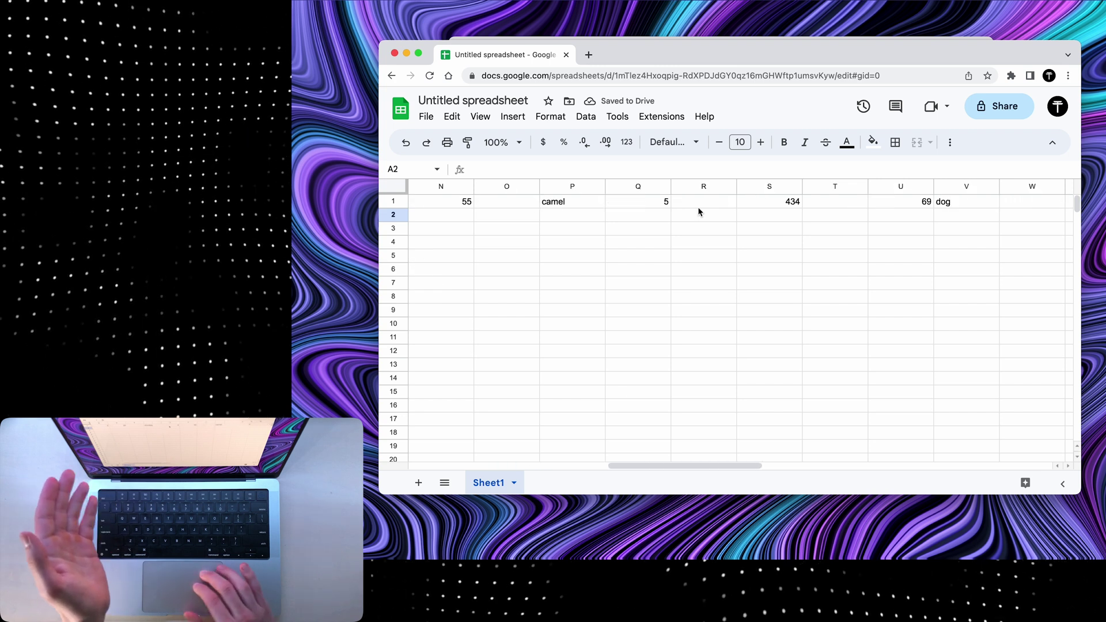
{"action": "scroll", "coordinate": [699, 211], "scroll_direction": "left", "scroll_amount": 10}
Point out the blank cells B9, C8 and C7 within the data block
{"action": "left_click", "coordinate": [519, 312]}
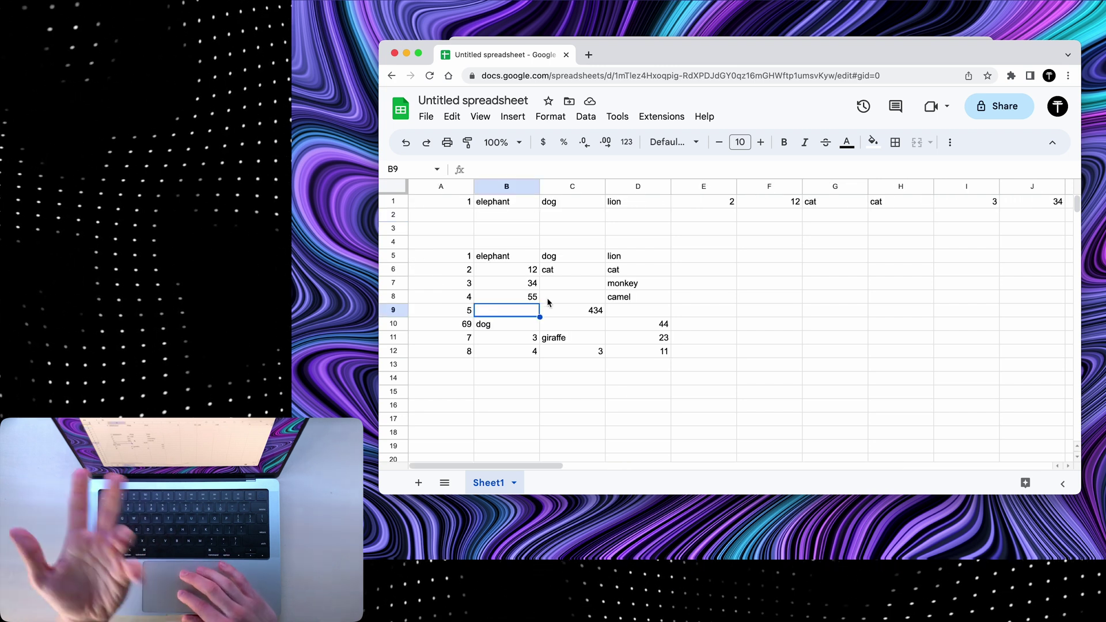
{"action": "left_click", "coordinate": [568, 302]}
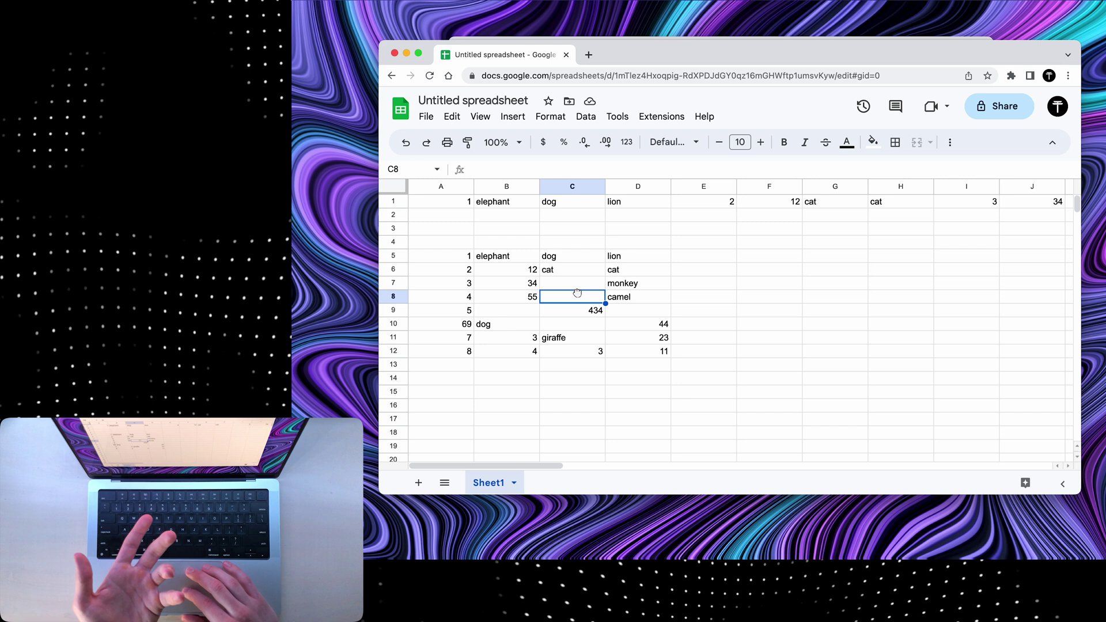
{"action": "left_click_drag", "start_coordinate": [577, 293], "coordinate": [575, 285]}
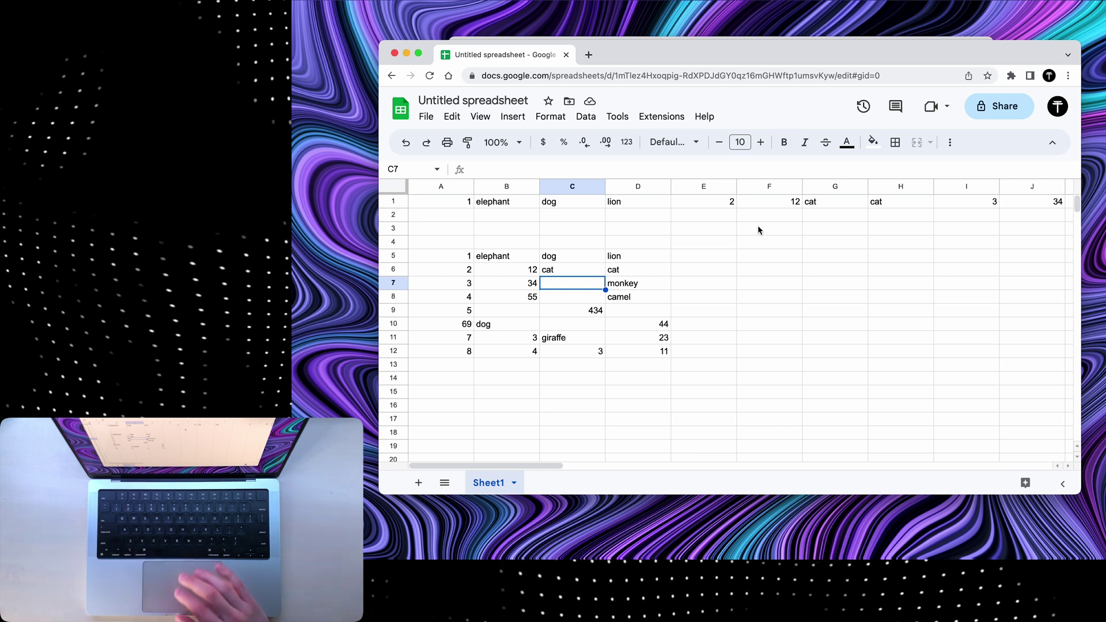
Change A1 to =TOROW(A5:D12, 1) so blanks are skipped, and check the row's end
{"action": "left_click", "coordinate": [441, 201]}
{"action": "type", "text": "=torow(A5:D12, "}
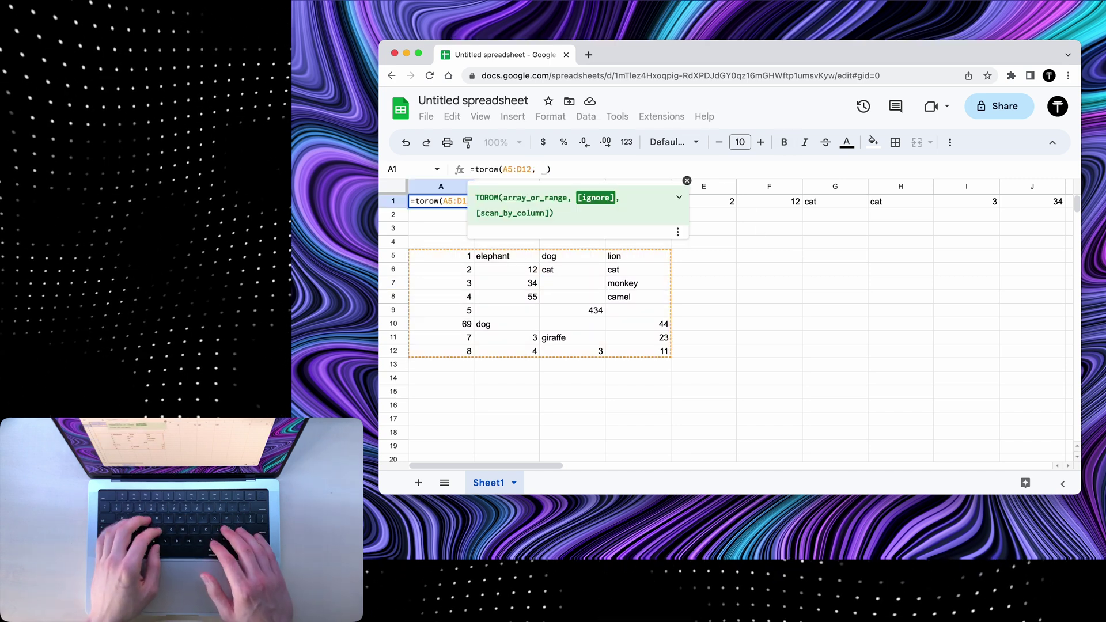
{"action": "type", "text": "1"}
{"action": "key", "text": "Return"}
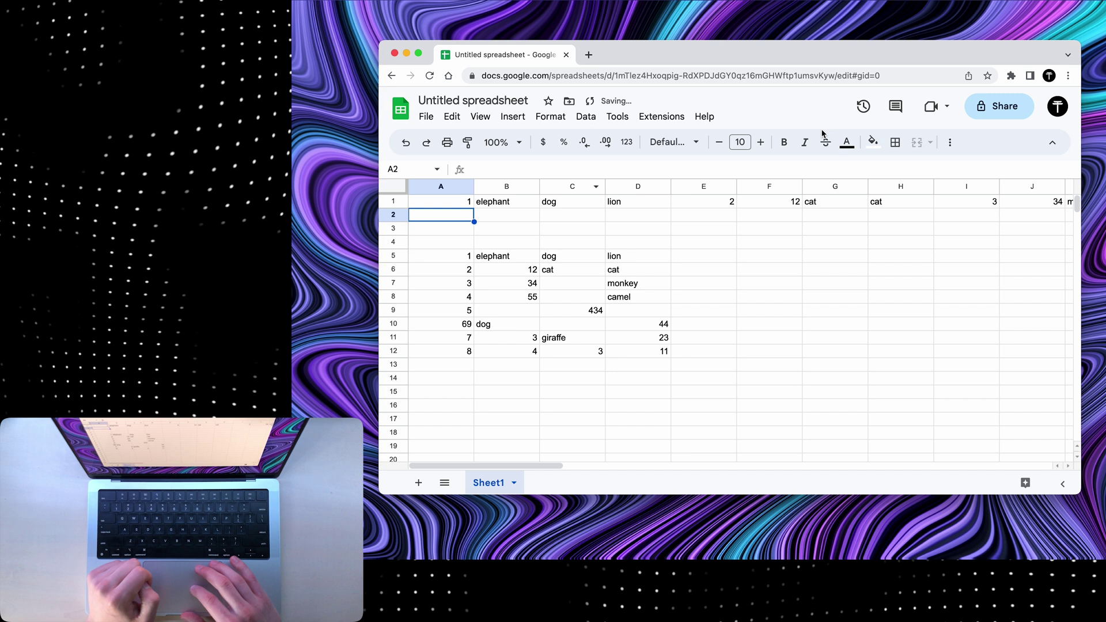
{"action": "key", "text": "Up"}
{"action": "key", "text": "super+Right"}
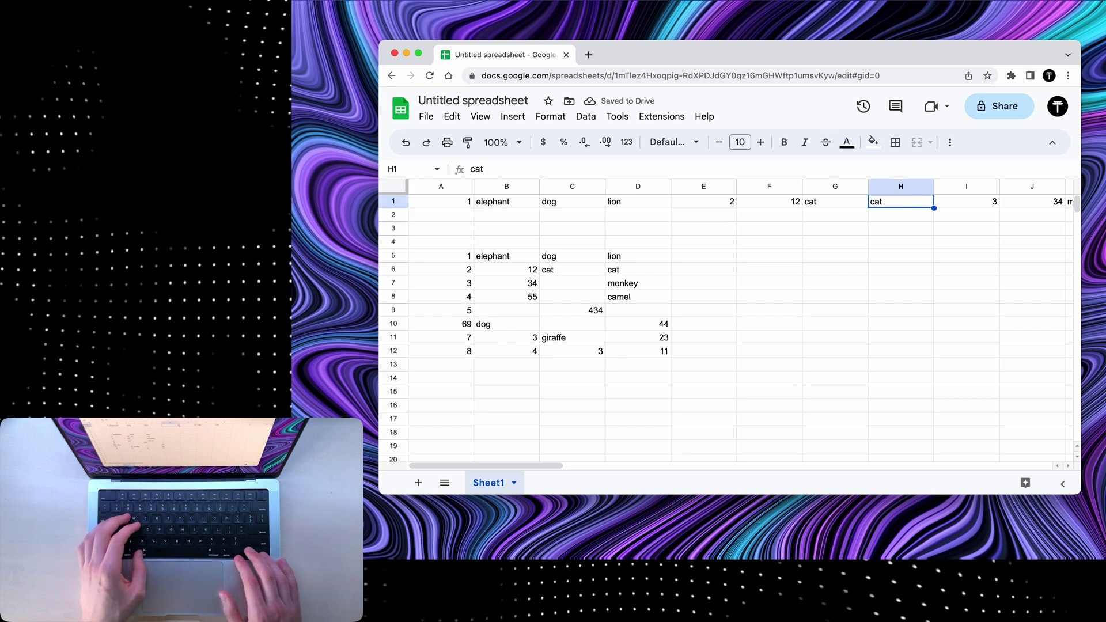
{"action": "key", "text": "super+Left"}
Shift the data to B5:E12 and change the formula to TOCOL, stacking values down column A
{"action": "key", "text": "Return"}
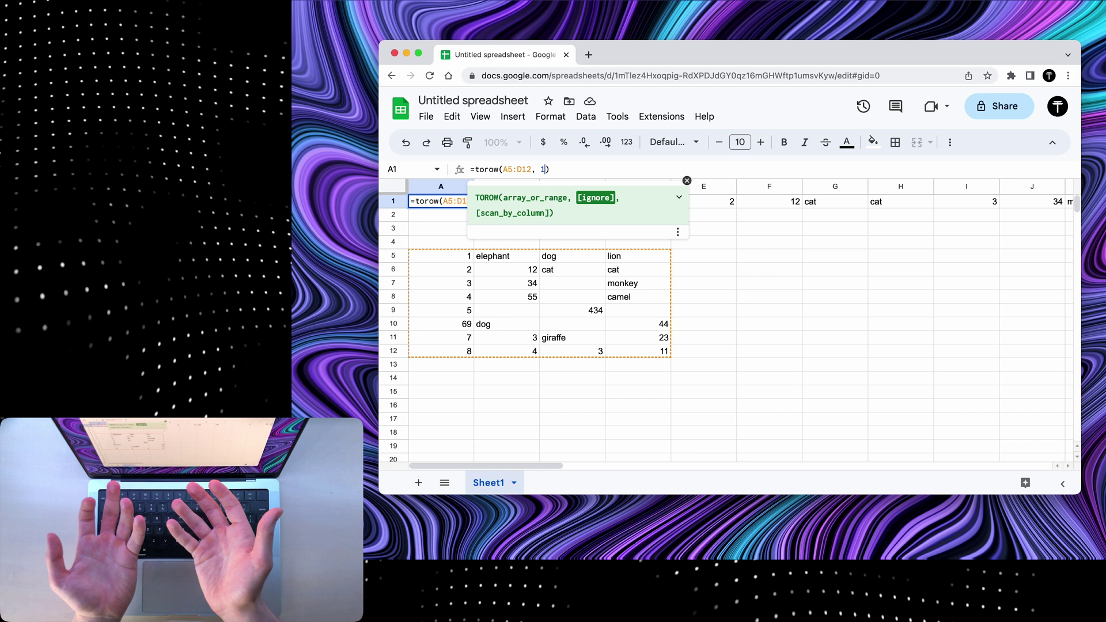
{"action": "key", "text": "Escape"}
{"action": "key", "text": "super+z"}
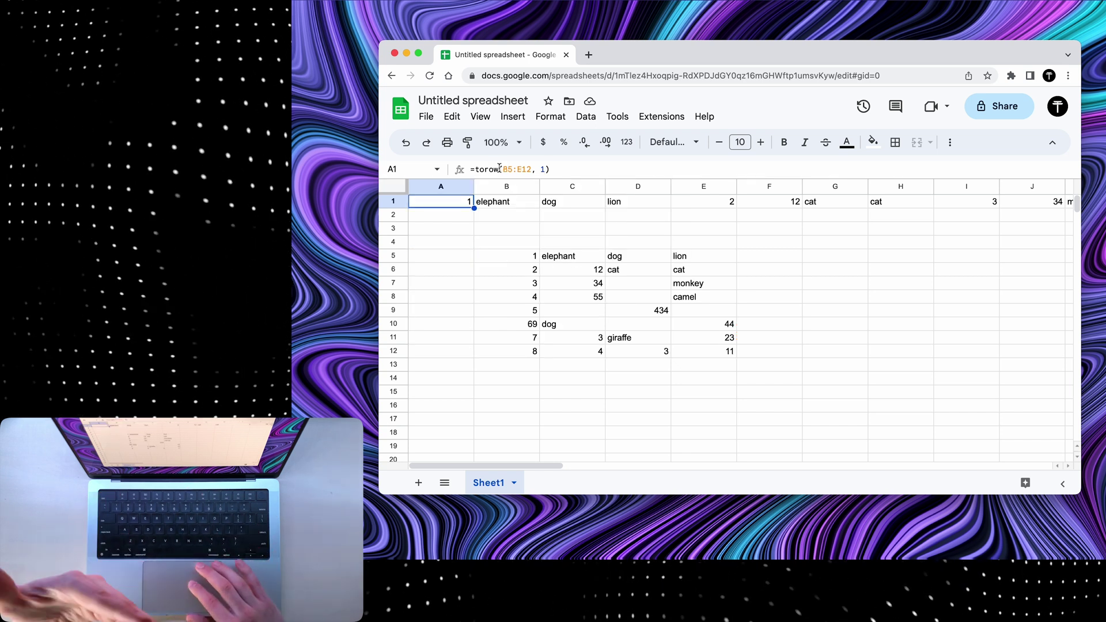
{"action": "left_click", "coordinate": [499, 169]}
{"action": "key", "text": "BackSpace"}
{"action": "key", "text": "BackSpace"}
{"action": "key", "text": "BackSpace"}
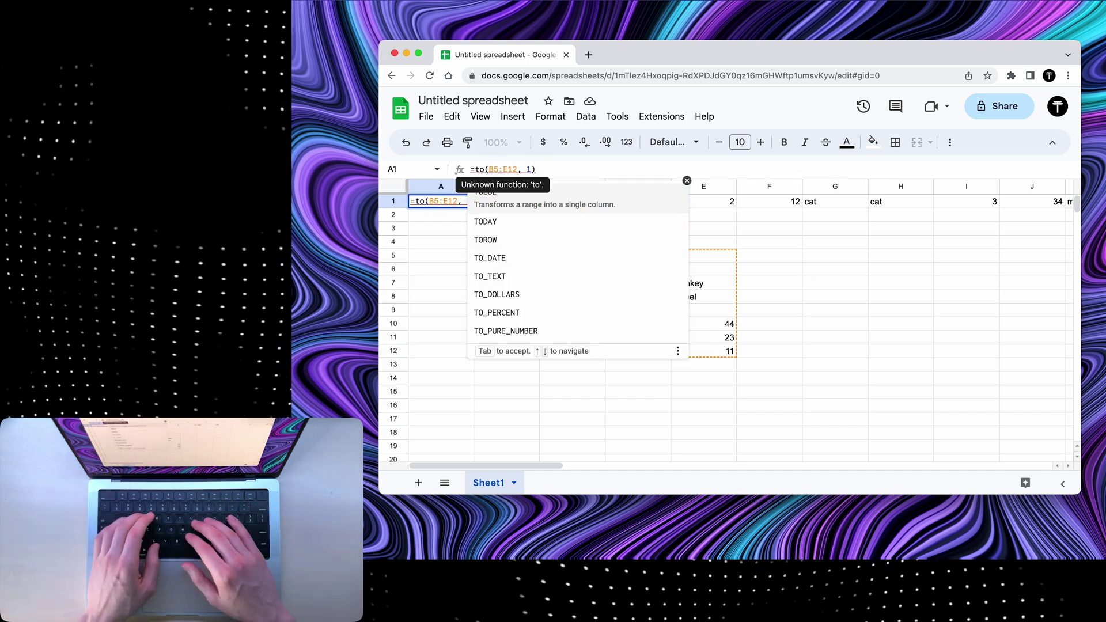
{"action": "type", "text": "col"}
{"action": "key", "text": "Return"}
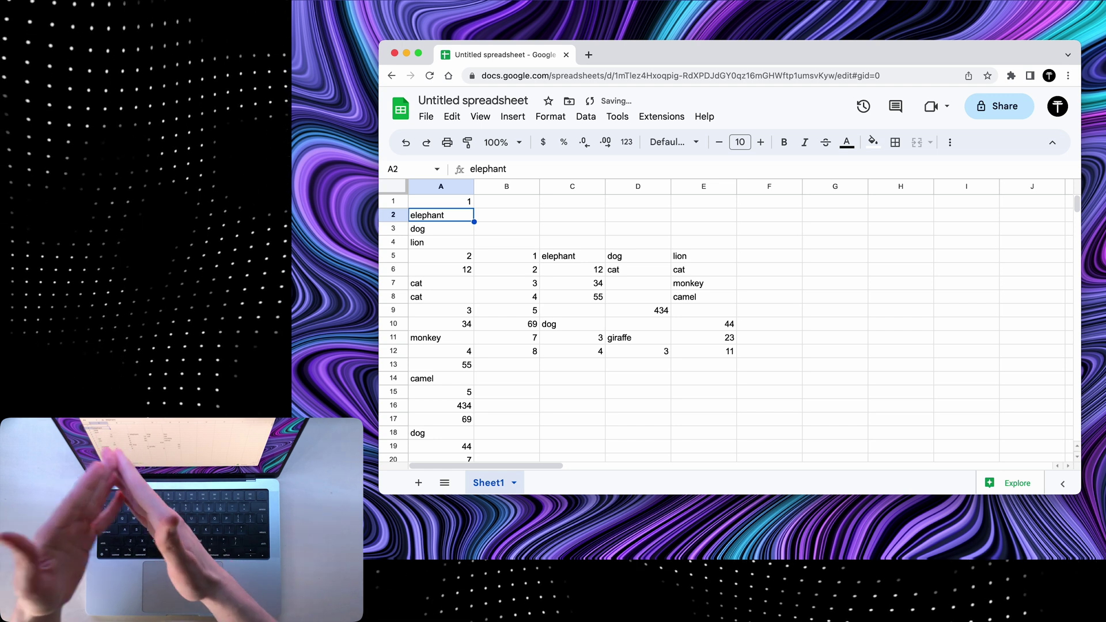
Extend the 50, 100, 150 series down to row 15 and total it with SUM
{"action": "left_click_drag", "start_coordinate": [474, 235], "coordinate": [473, 395]}
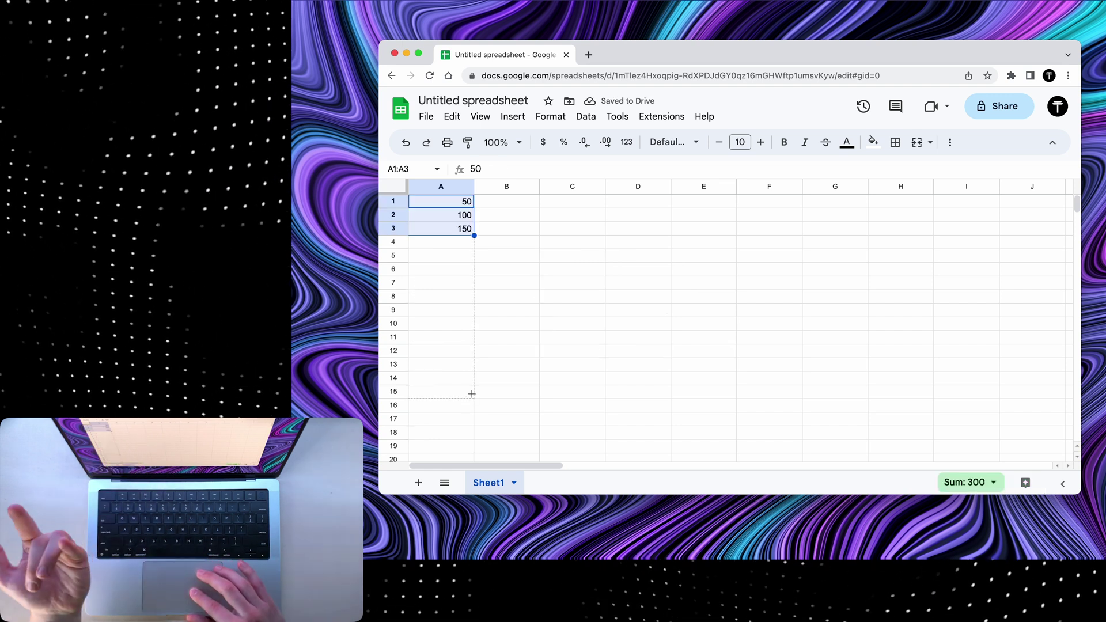
{"action": "left_click", "coordinate": [634, 254]}
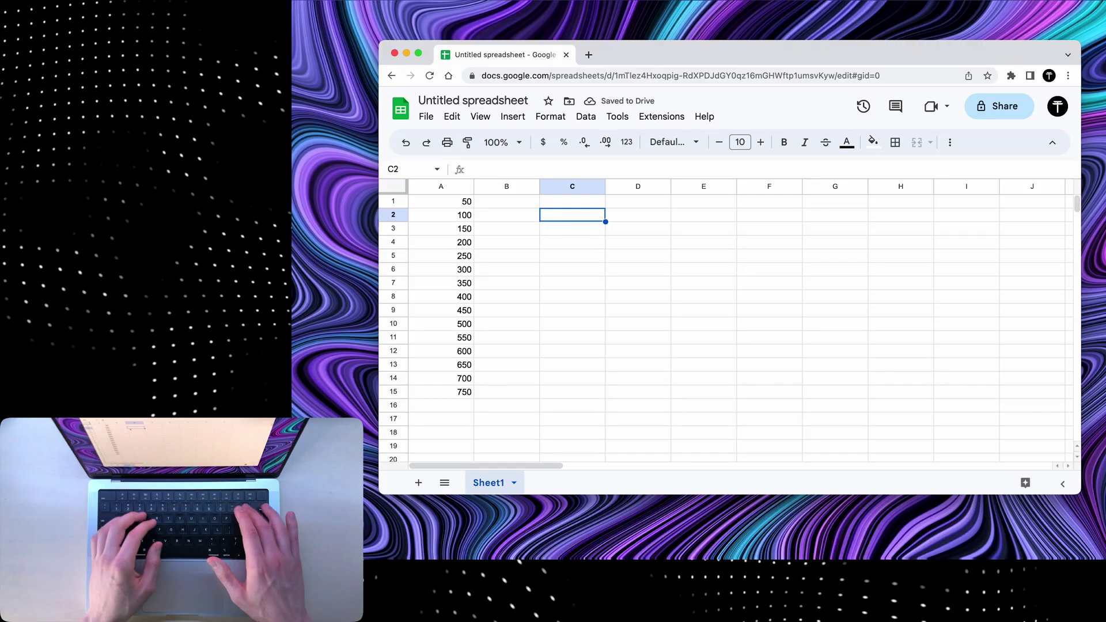
{"action": "type", "text": "=sum("}
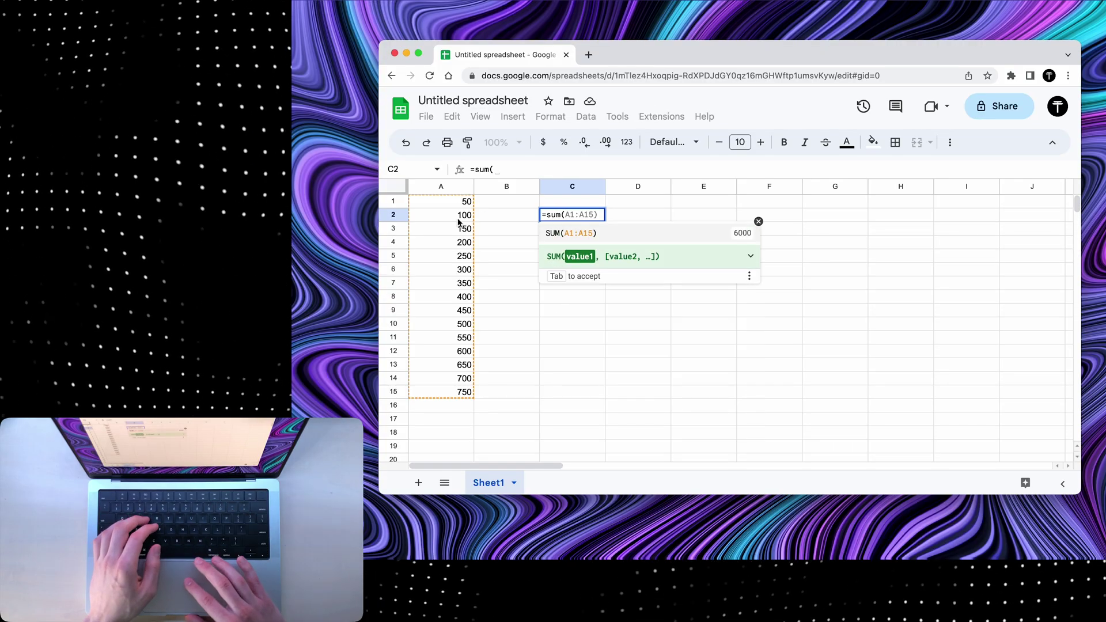
{"action": "key", "text": "Tab"}
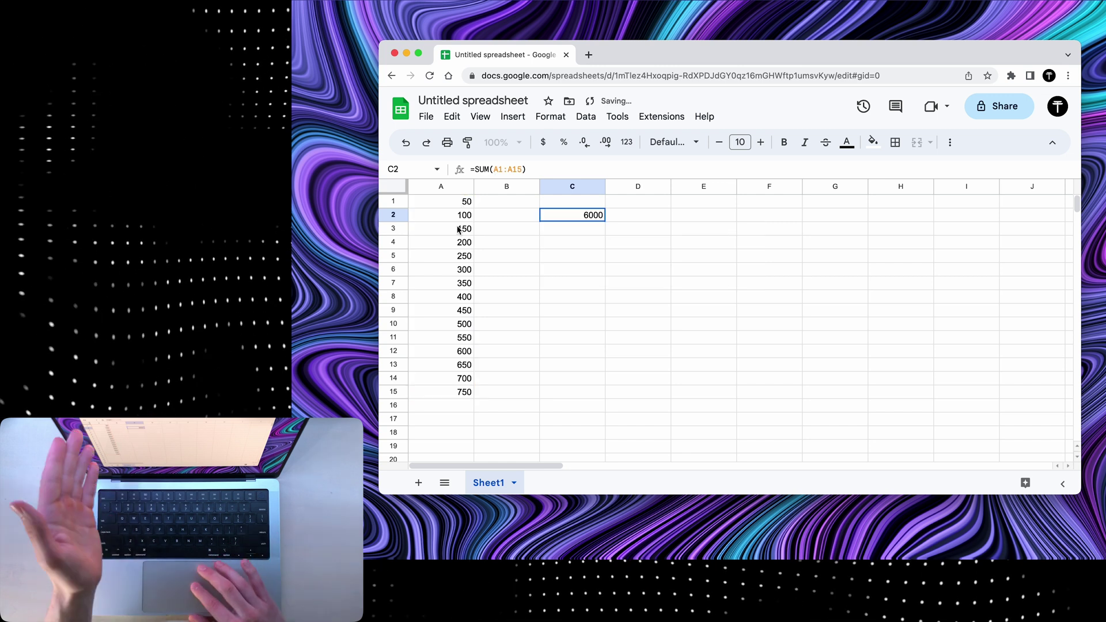
Add 1000 in A16 and widen the sum to all of column A, showing 7000
{"action": "left_click", "coordinate": [452, 406]}
{"action": "type", "text": "10"}
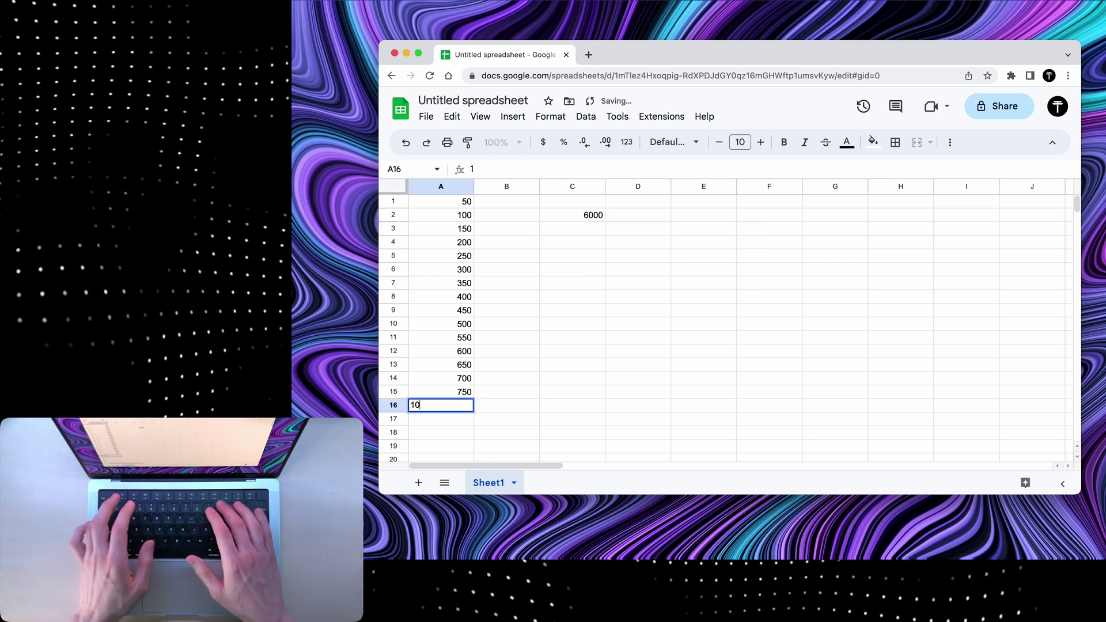
{"action": "type", "text": "00"}
{"action": "key", "text": "Return"}
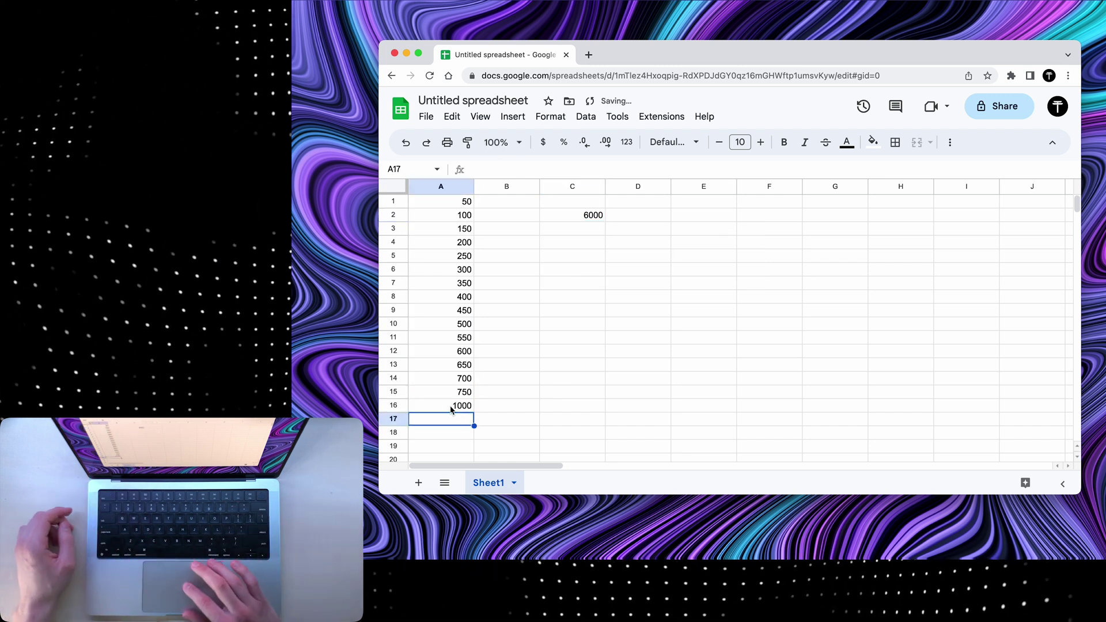
{"action": "left_click", "coordinate": [585, 217]}
{"action": "left_click", "coordinate": [519, 168]}
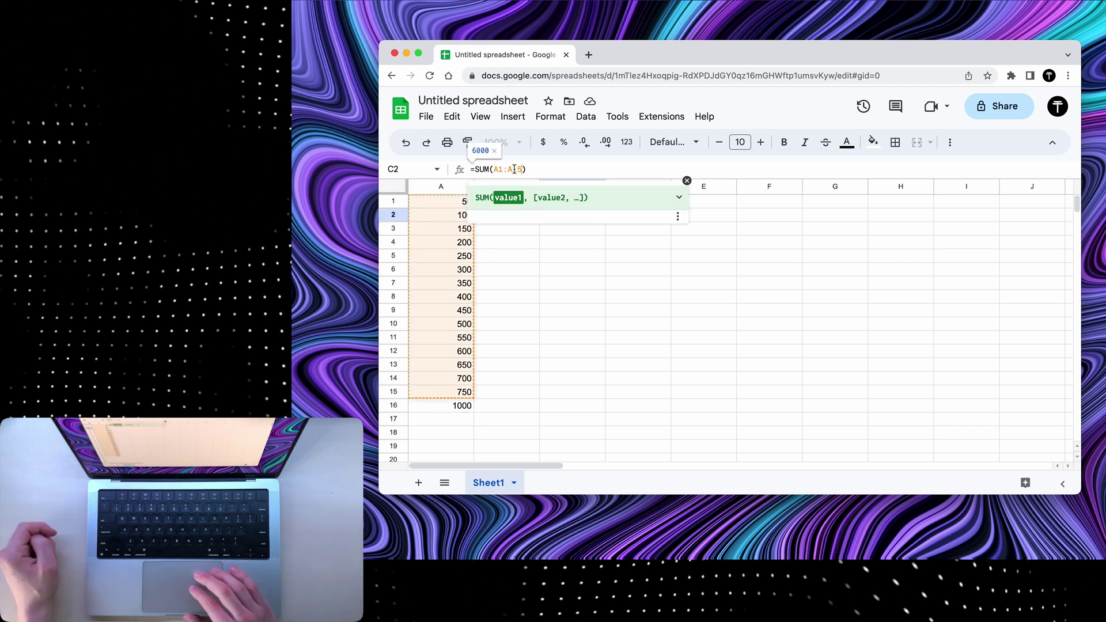
{"action": "key", "text": "BackSpace"}
{"action": "key", "text": "BackSpace"}
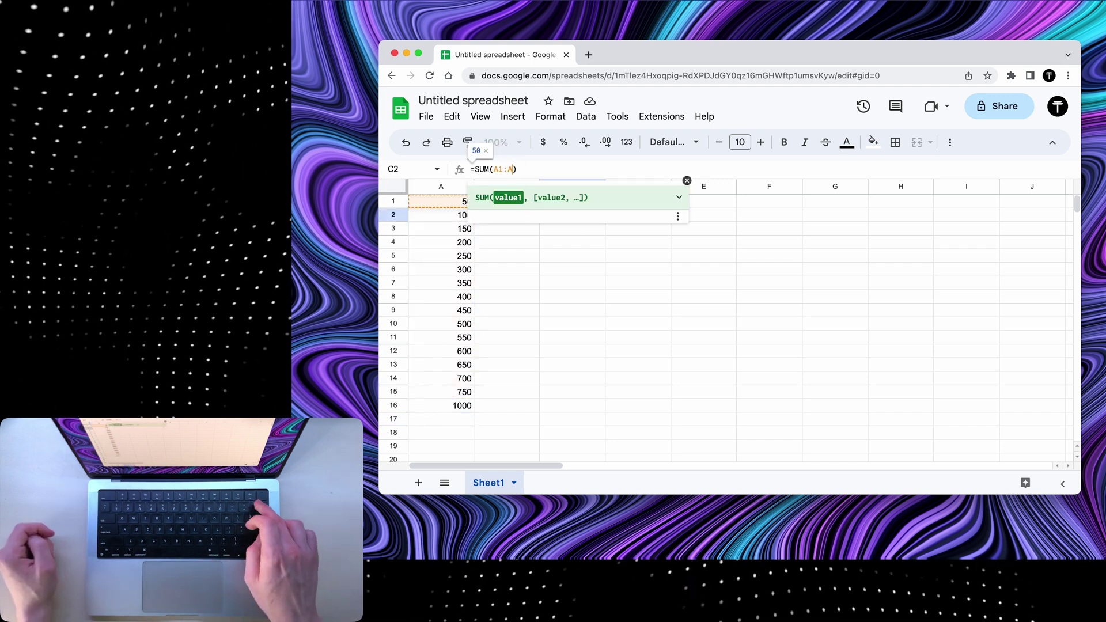
{"action": "key", "text": "Return"}
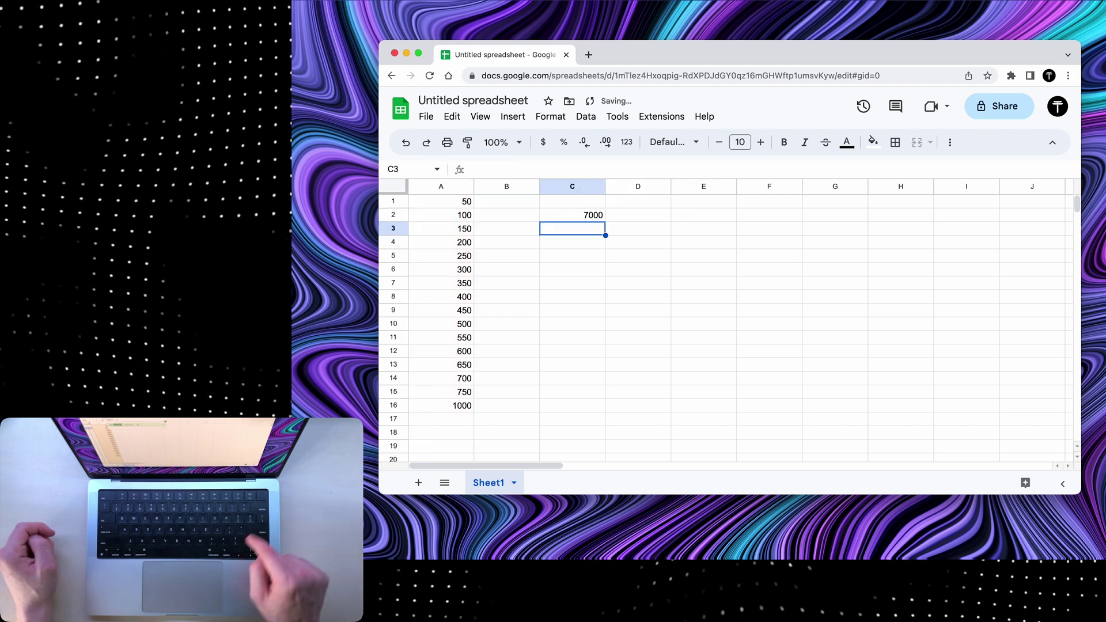
Enter 10000 in A994 near the sheet's bottom, raising the total to 17000
{"action": "key", "text": "super+Home"}
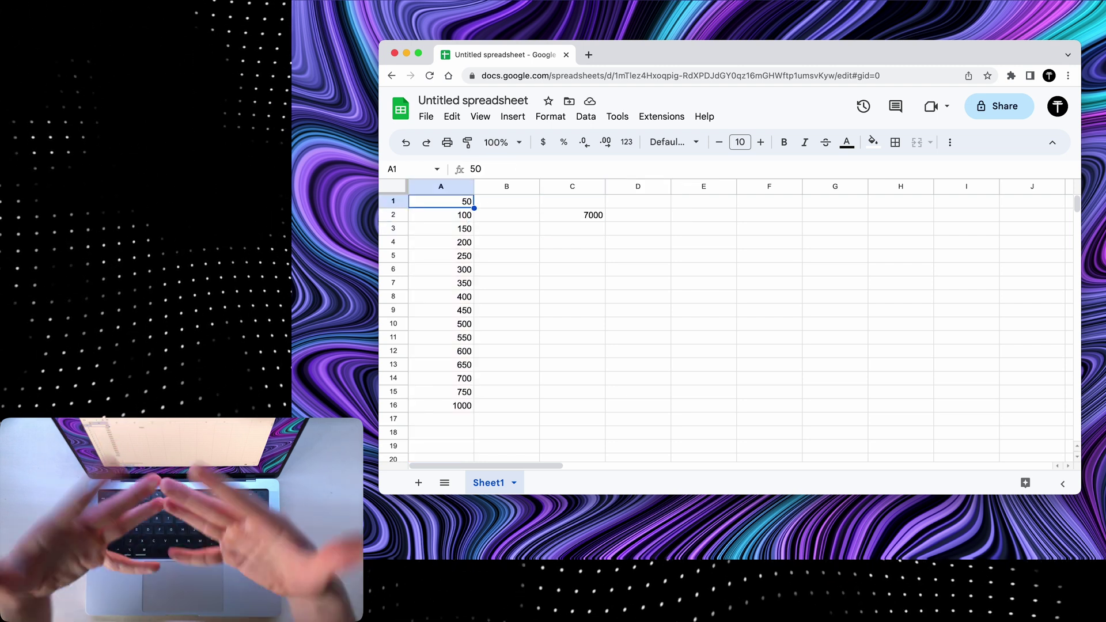
{"action": "key", "text": "super+shift+Down"}
{"action": "key", "text": "super+shift+Down"}
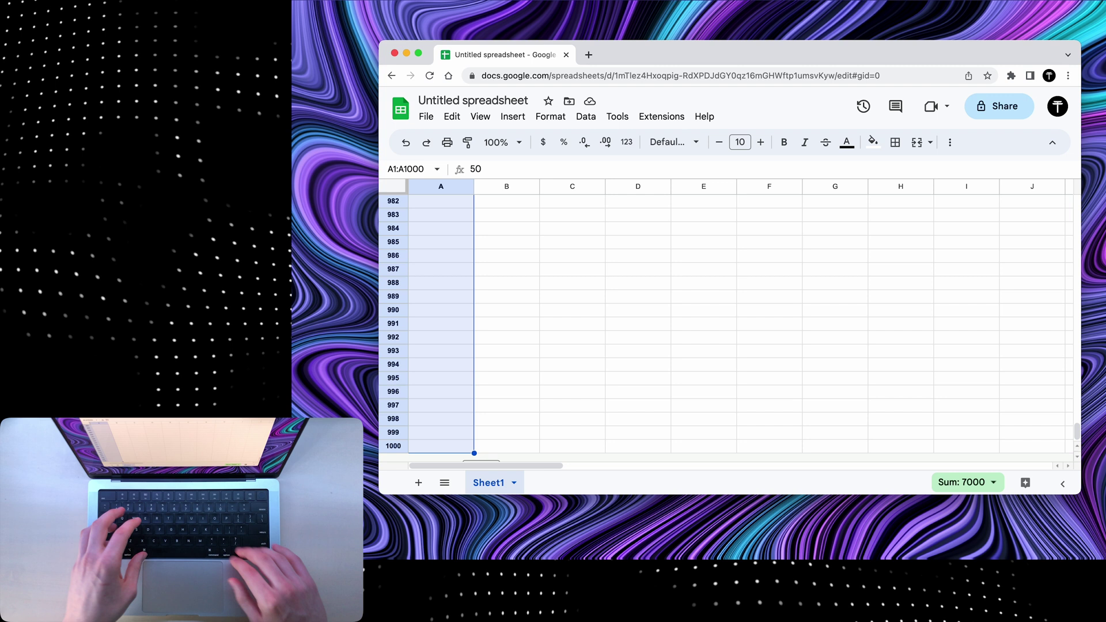
{"action": "left_click", "coordinate": [441, 364]}
{"action": "type", "text": "1000"}
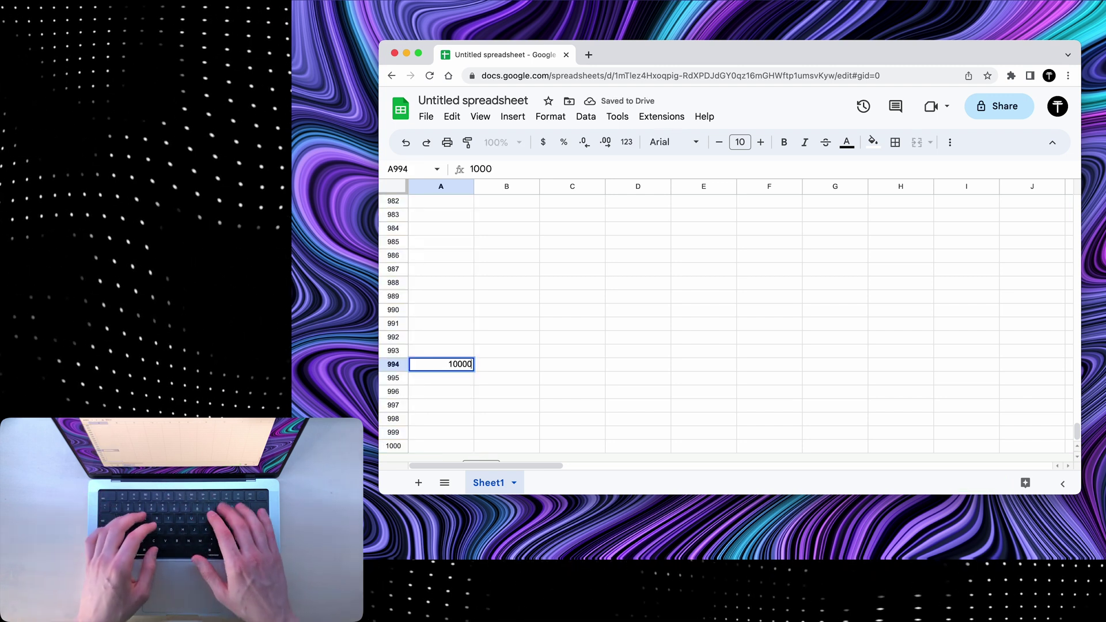
{"action": "type", "text": "0"}
{"action": "key", "text": "Return"}
{"action": "key", "text": "super+Home"}
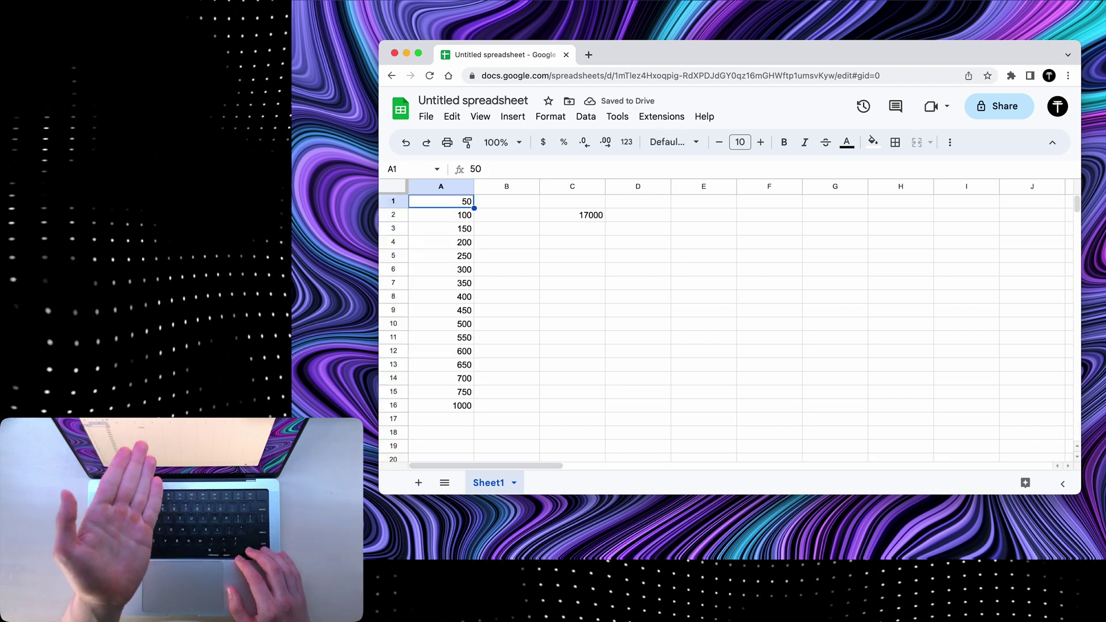
{"action": "left_click", "coordinate": [579, 224]}
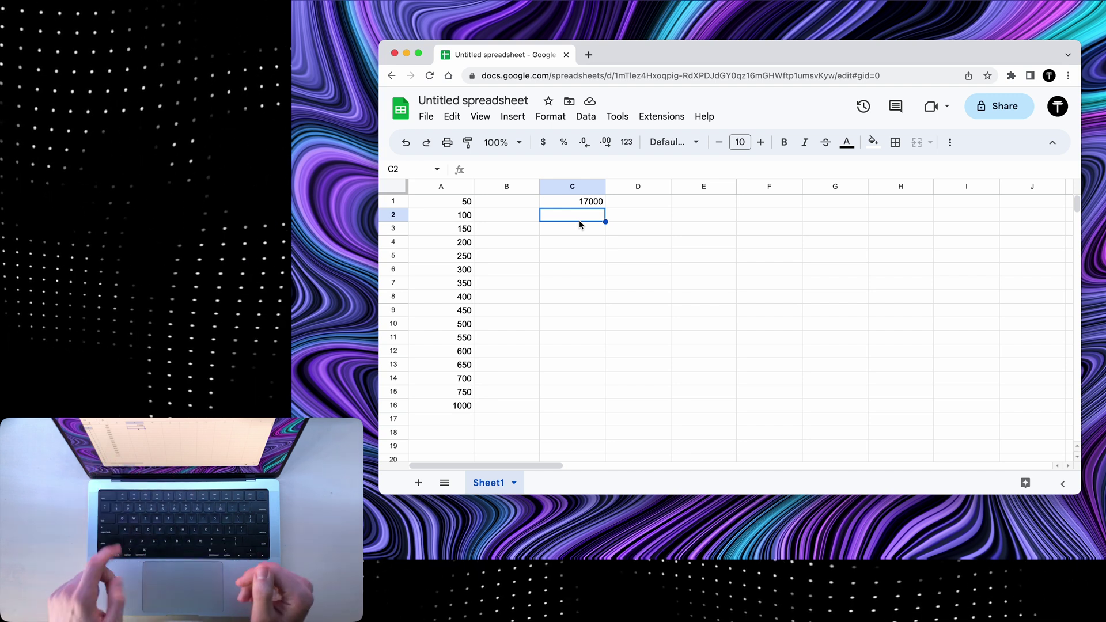
{"action": "key", "text": "alt+/"}
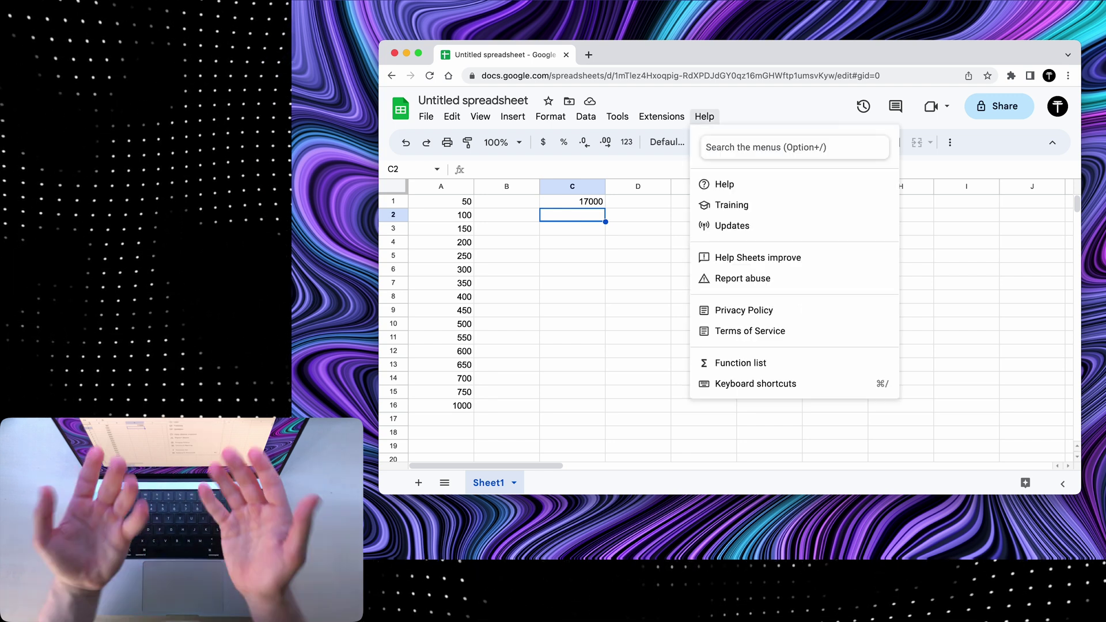
{"action": "type", "text": "freeze ro"}
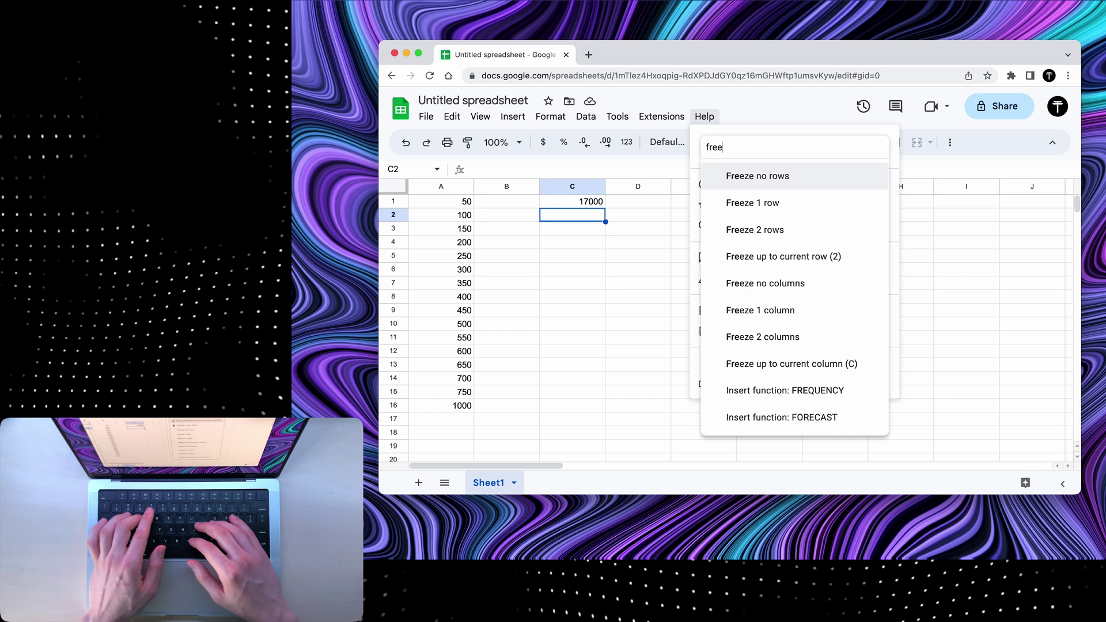
{"action": "left_click", "coordinate": [739, 178]}
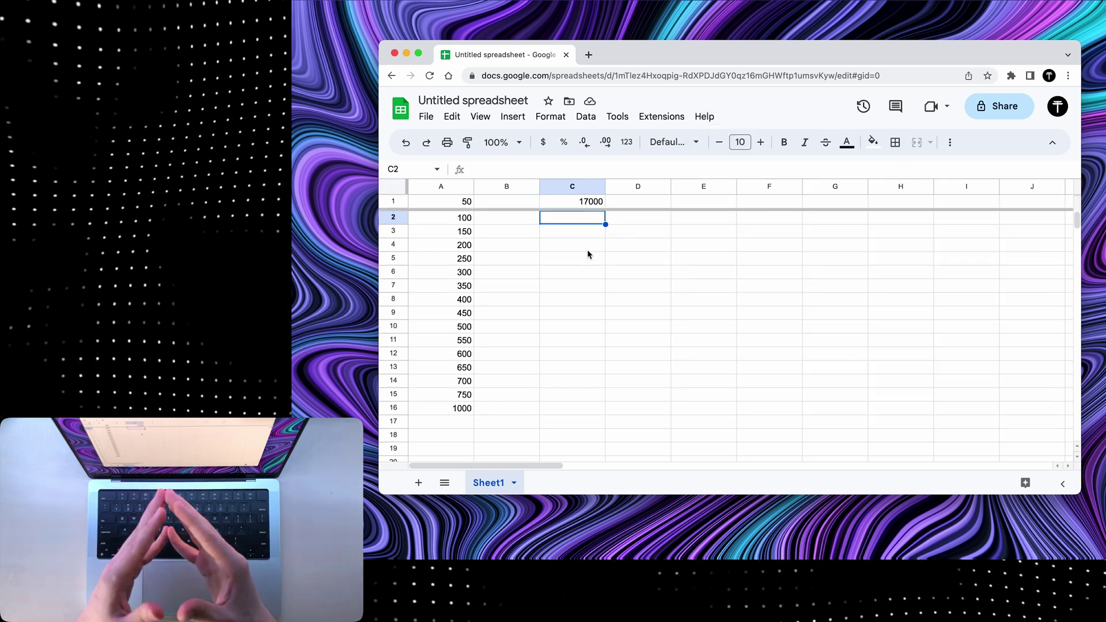
{"action": "scroll", "coordinate": [586, 251], "scroll_direction": "down", "scroll_amount": 10}
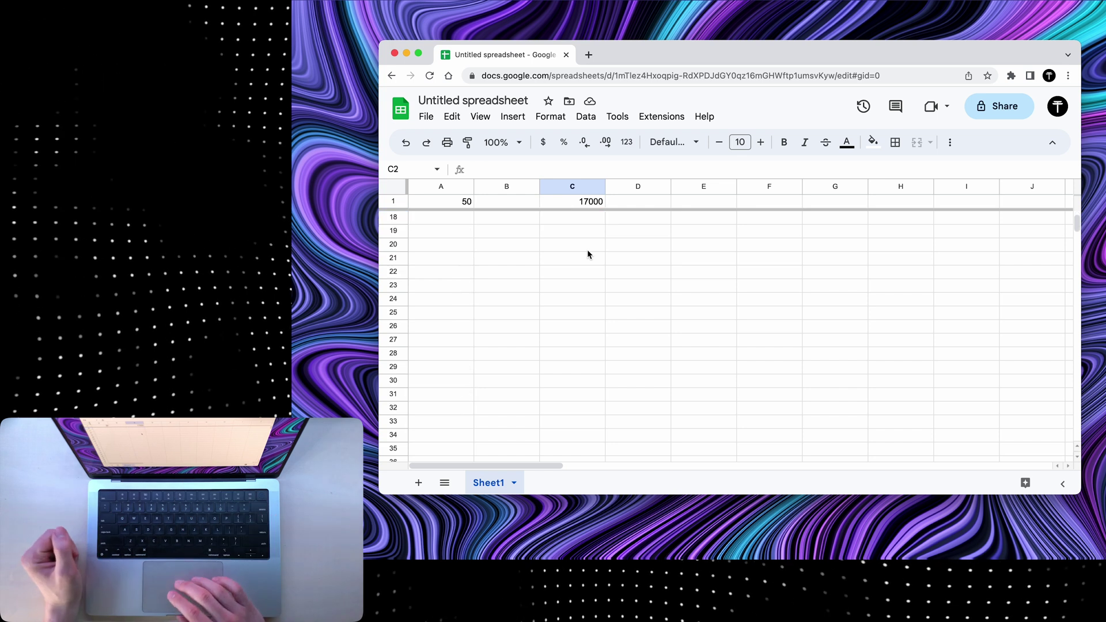
{"action": "scroll", "coordinate": [587, 250], "scroll_direction": "down", "scroll_amount": 20}
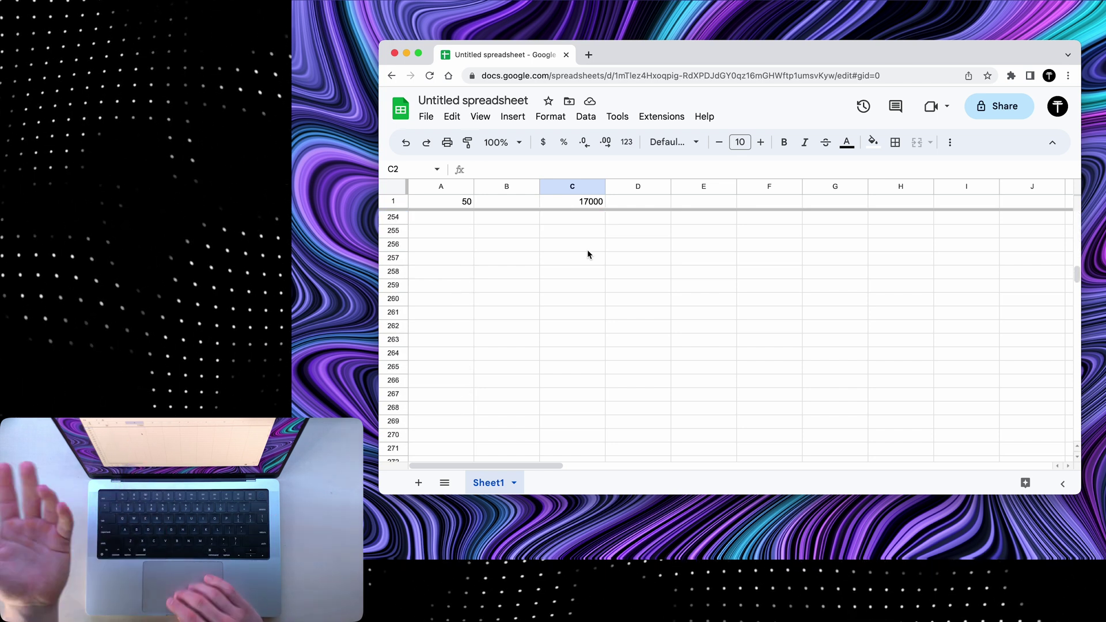
{"action": "scroll", "coordinate": [586, 250], "scroll_direction": "down", "scroll_amount": 20}
{"action": "scroll", "coordinate": [587, 250], "scroll_direction": "up", "scroll_amount": 20}
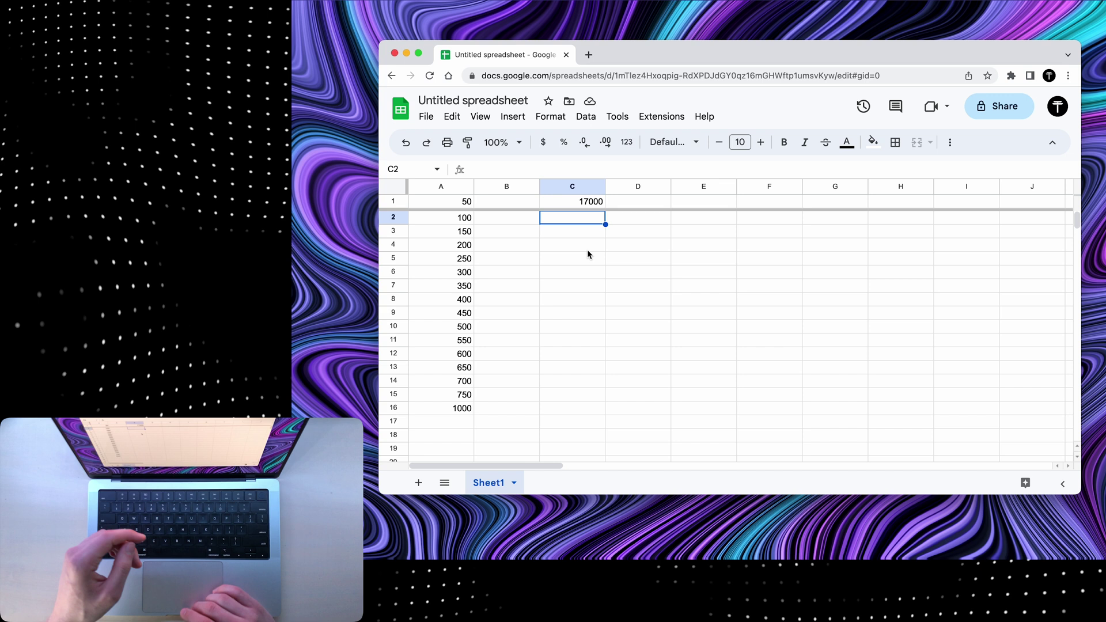
{"action": "left_click", "coordinate": [450, 203]}
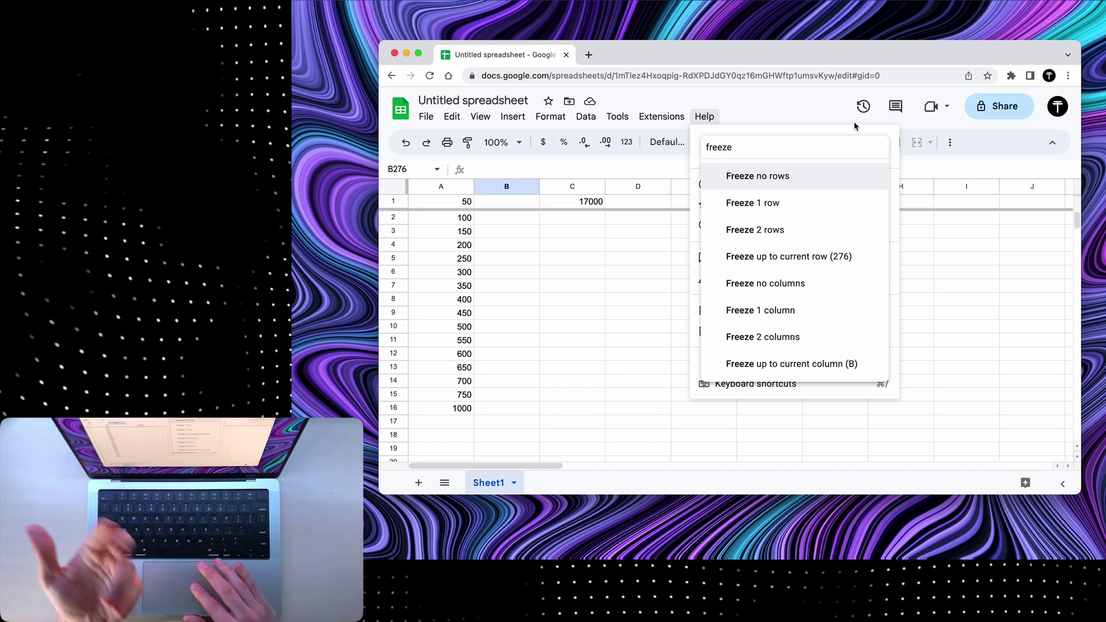
{"action": "left_click", "coordinate": [772, 178]}
{"action": "left_click", "coordinate": [589, 217]}
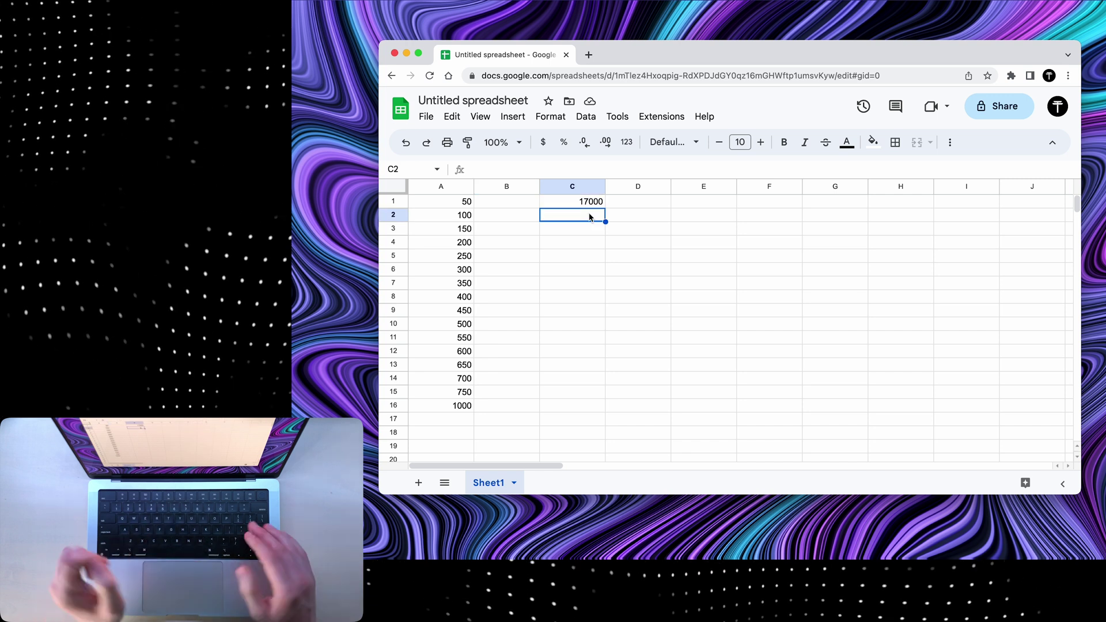
Clear 17000 from C1 and start an =unique( formula, toggling its function help
{"action": "key", "text": "Up"}
{"action": "key", "text": "BackSpace"}
{"action": "type", "text": "="}
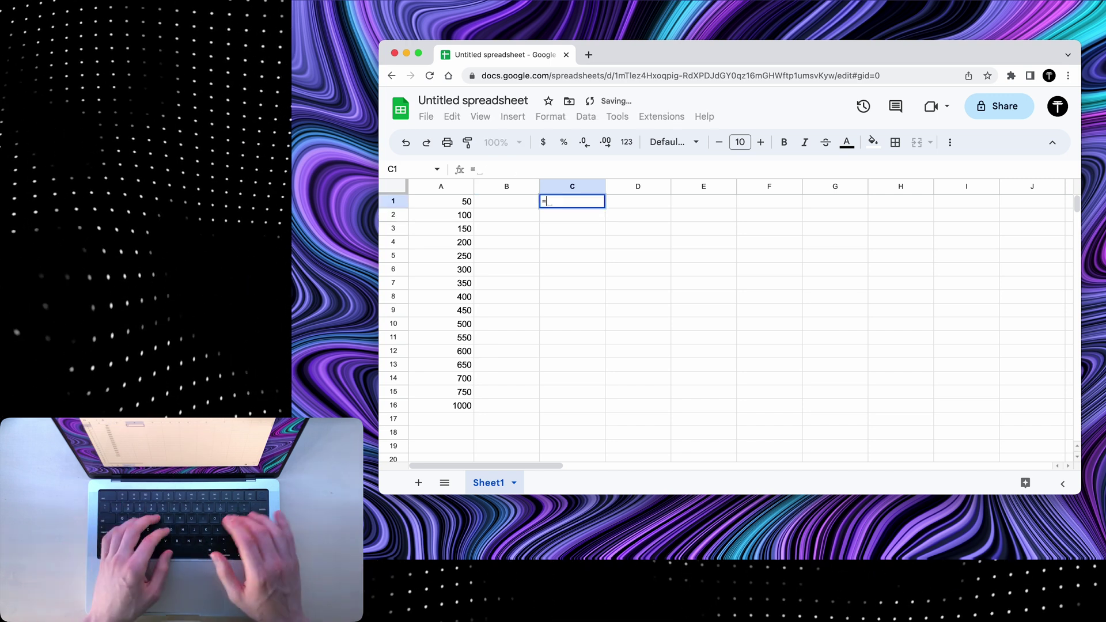
{"action": "type", "text": "unique("}
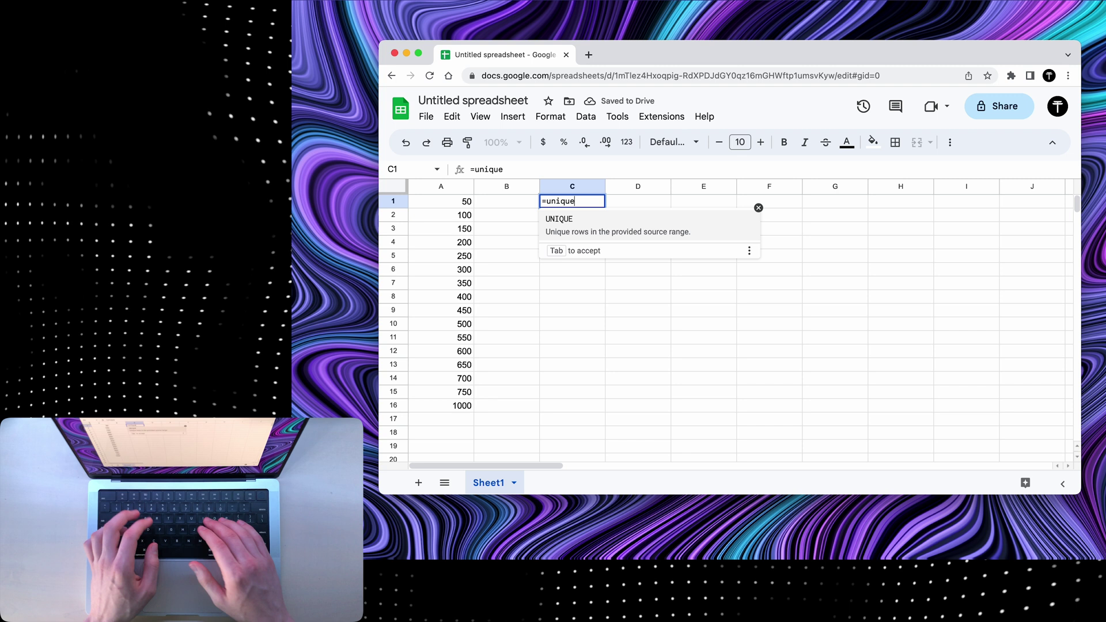
{"action": "left_click", "coordinate": [751, 225]}
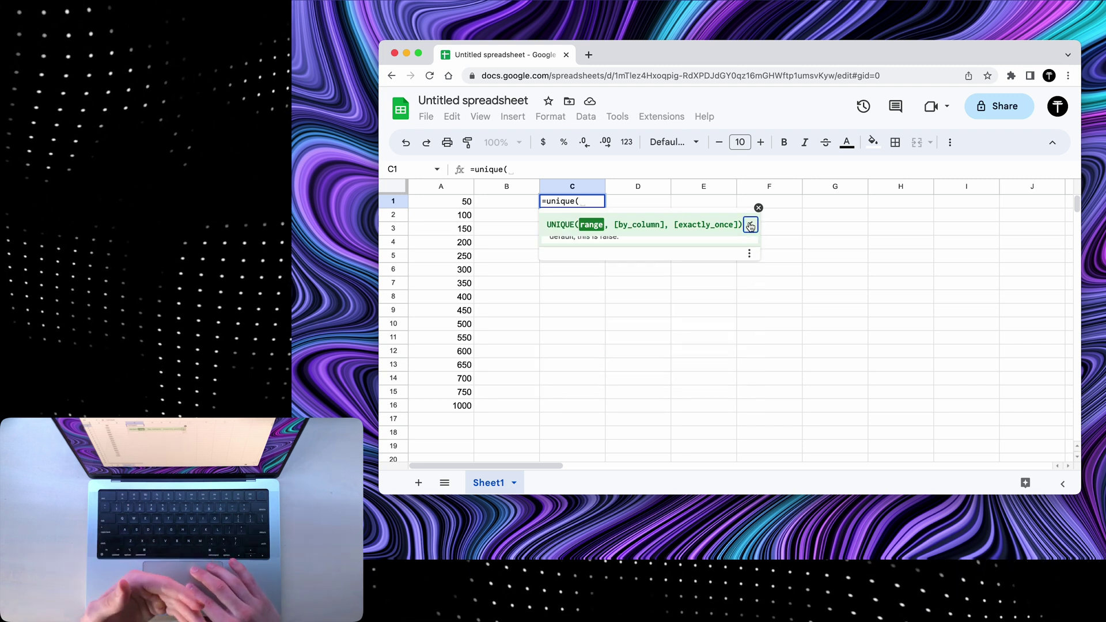
{"action": "left_click", "coordinate": [751, 224]}
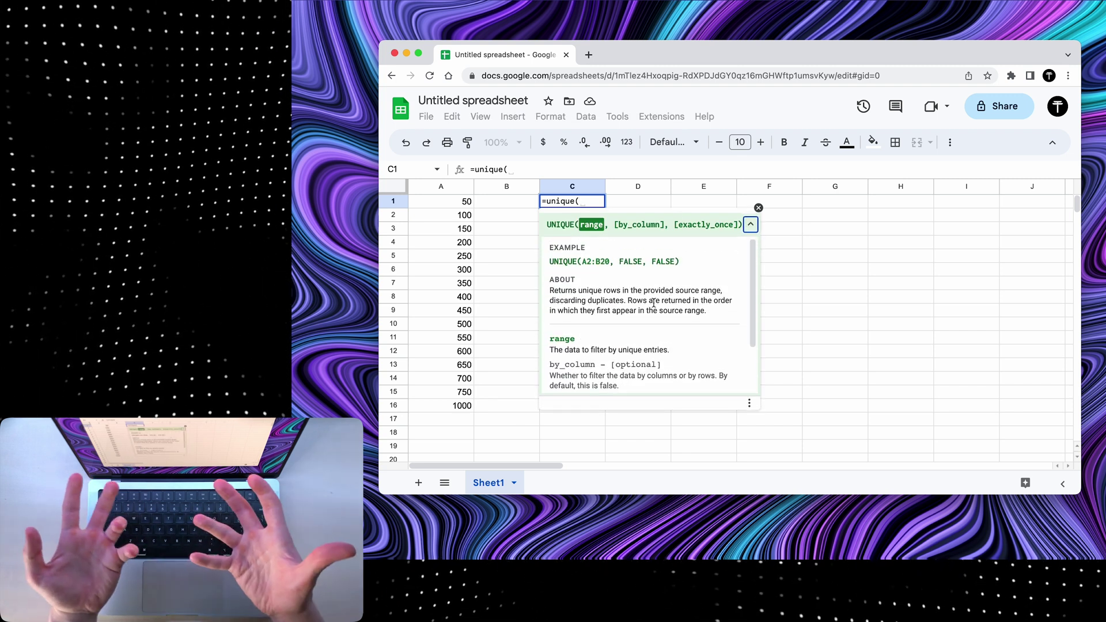
Search the web for 'google sheets formulas' in a new browser tab
{"action": "key", "text": "super+t"}
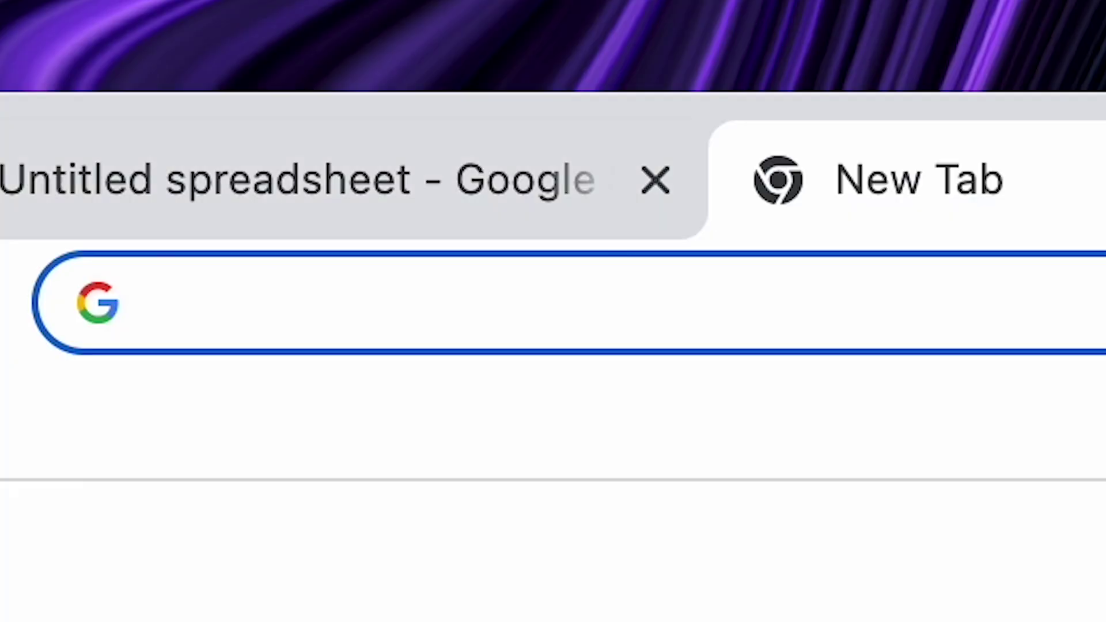
{"action": "type", "text": "google sheets fo"}
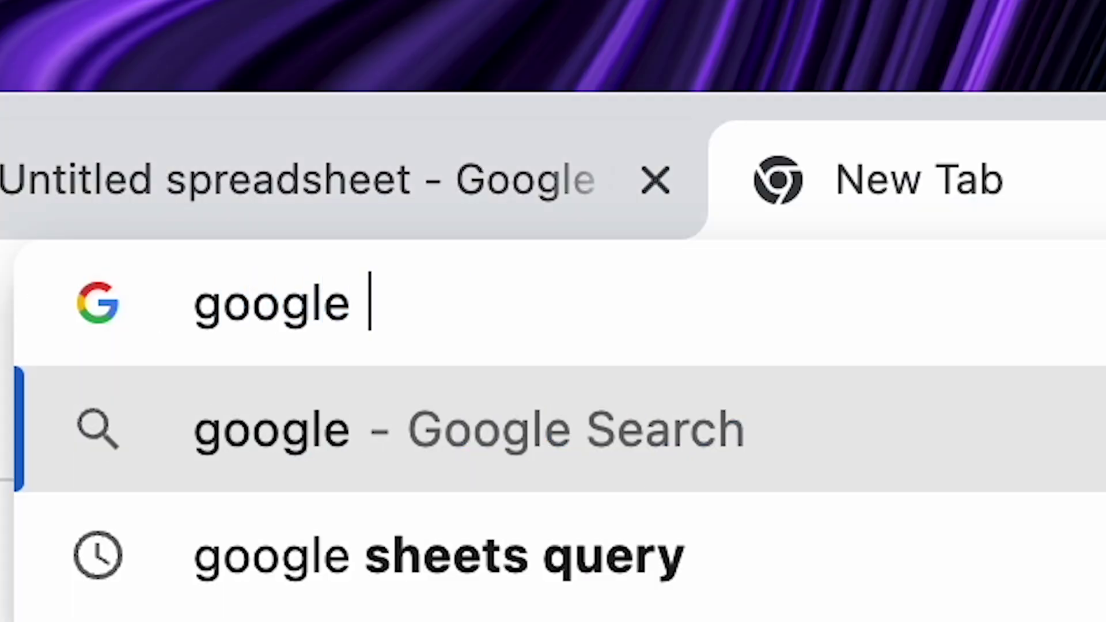
{"action": "type", "text": "rmulas"}
{"action": "key", "text": "Return"}
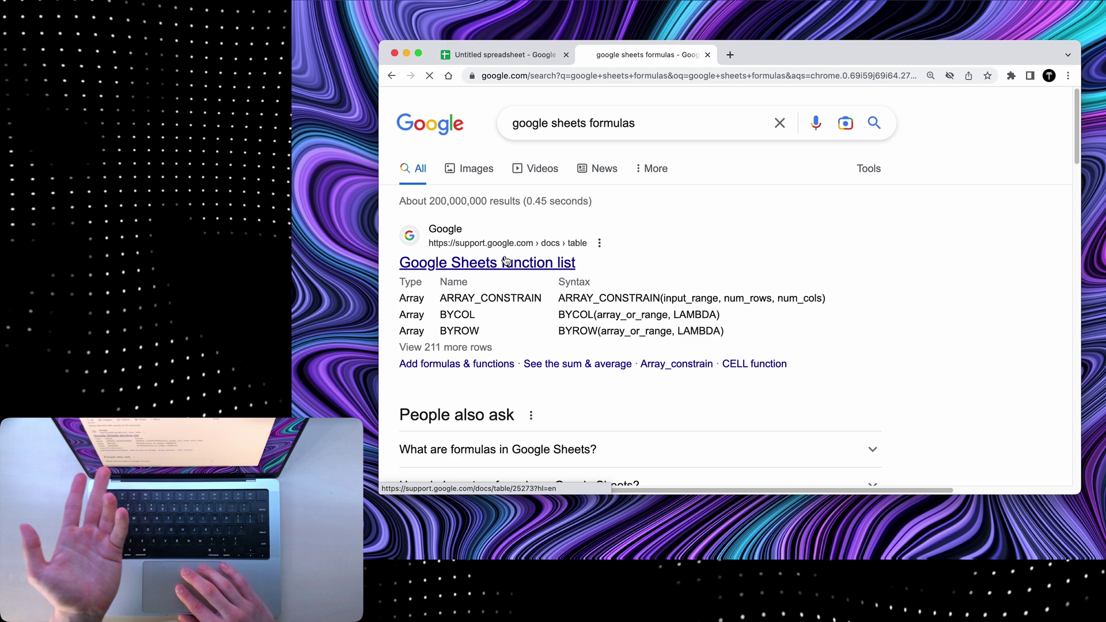
Open the Google Sheets function list, scroll its table, and select the keyword filter box
{"action": "left_click", "coordinate": [507, 261]}
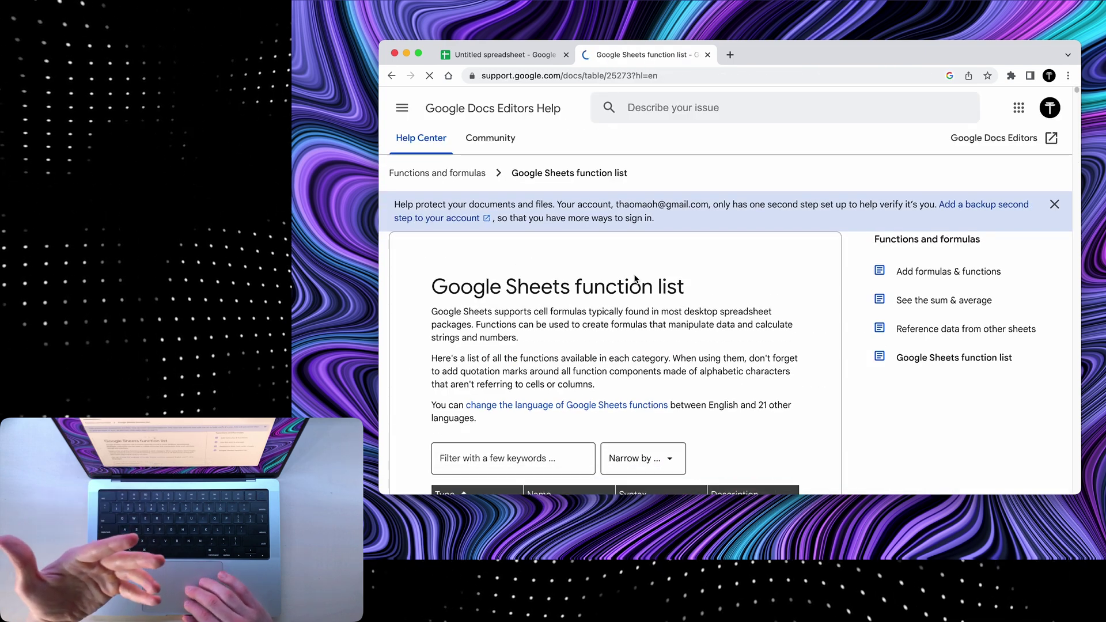
{"action": "scroll", "coordinate": [635, 278], "scroll_direction": "down", "scroll_amount": 20}
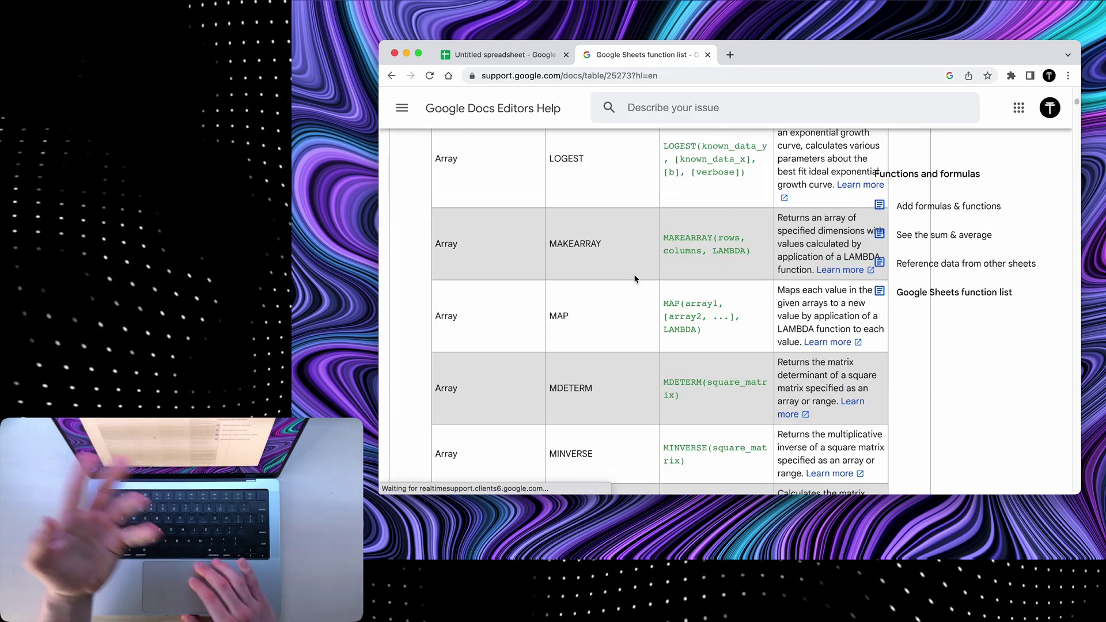
{"action": "scroll", "coordinate": [661, 235], "scroll_direction": "down", "scroll_amount": 20}
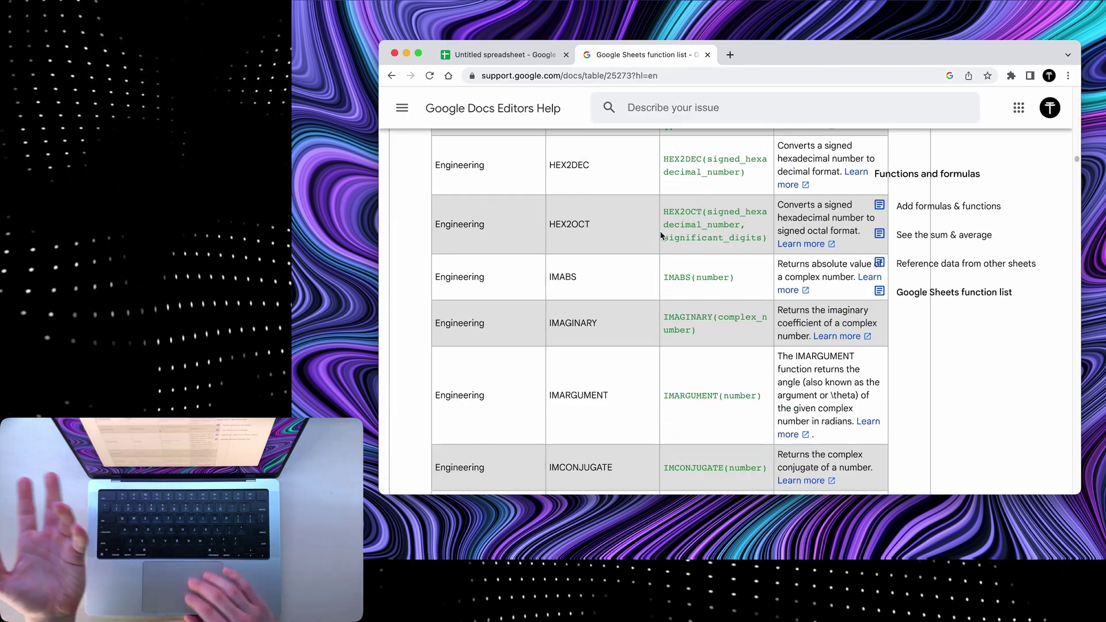
{"action": "scroll", "coordinate": [629, 380], "scroll_direction": "down", "scroll_amount": 20}
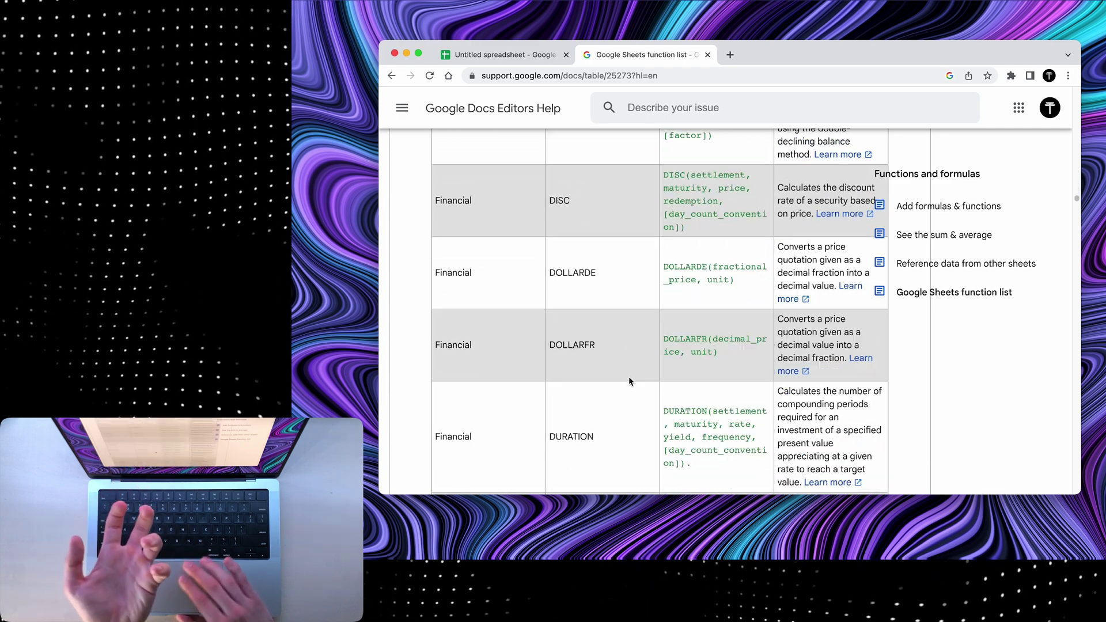
{"action": "scroll", "coordinate": [631, 379], "scroll_direction": "up", "scroll_amount": 20}
{"action": "scroll", "coordinate": [630, 378], "scroll_direction": "up", "scroll_amount": 20}
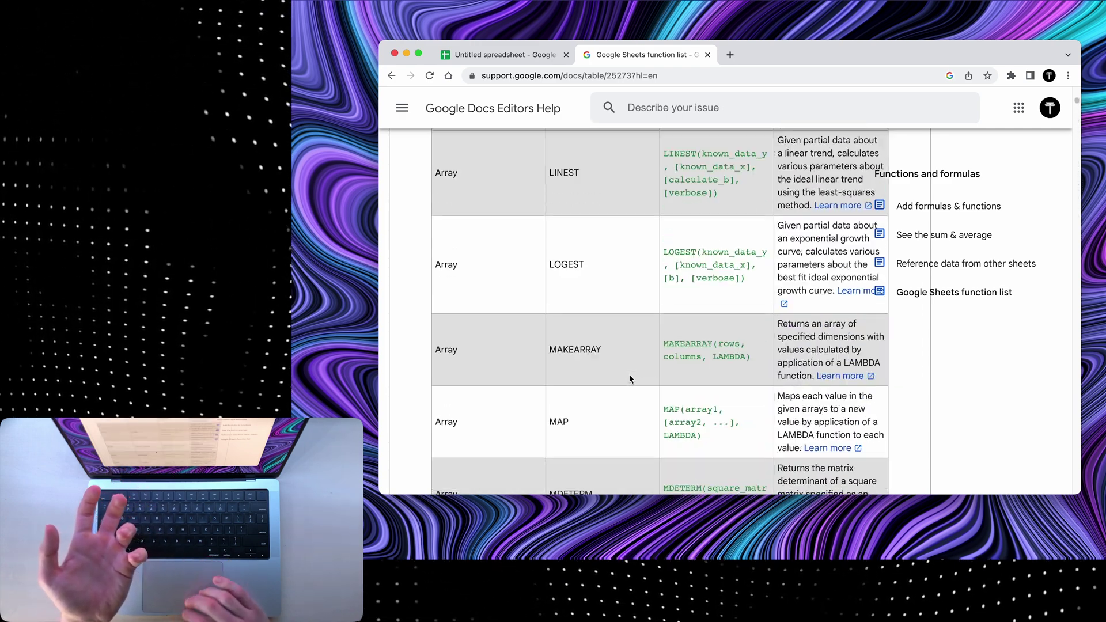
{"action": "left_click", "coordinate": [538, 274]}
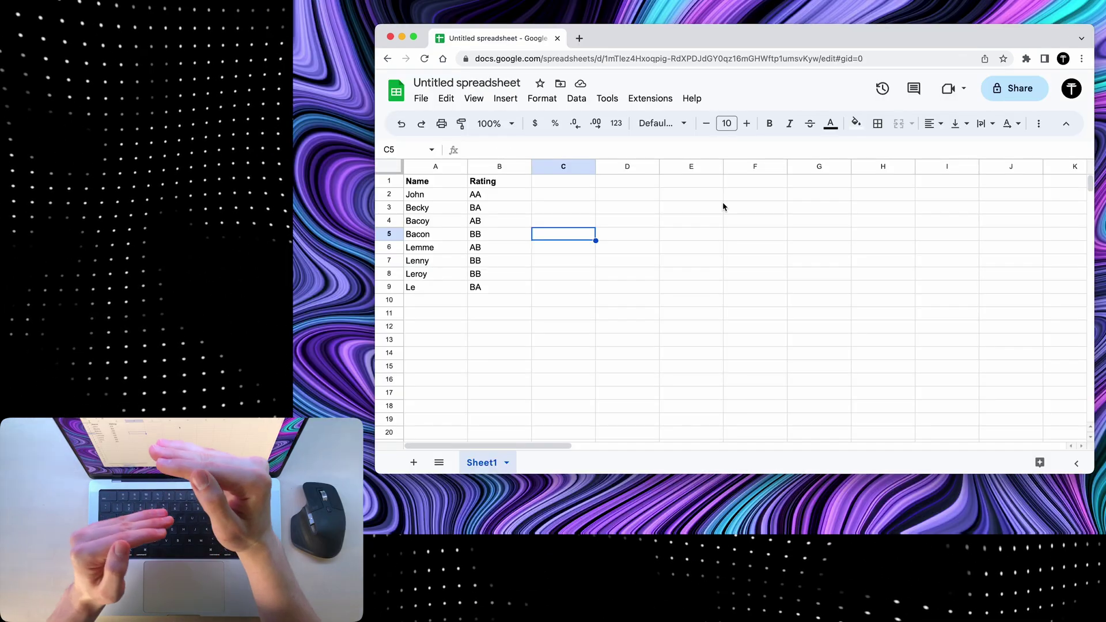
Add a filter to the Name and Rating table and sort names A→Z
{"action": "left_click", "coordinate": [432, 184]}
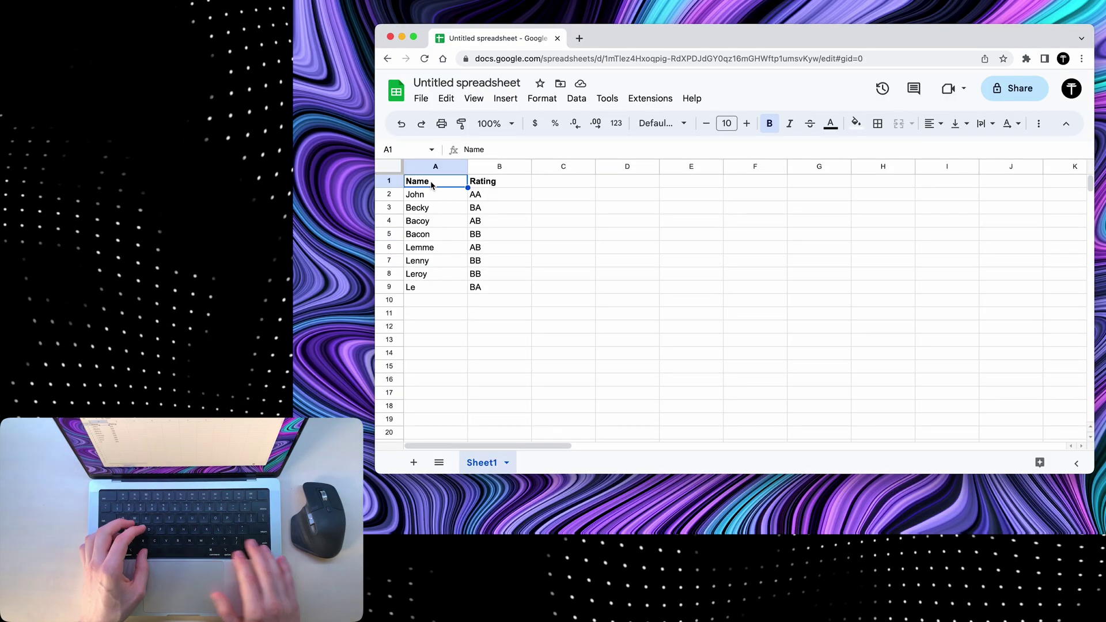
{"action": "key", "text": "super+a"}
{"action": "left_click", "coordinate": [576, 99]}
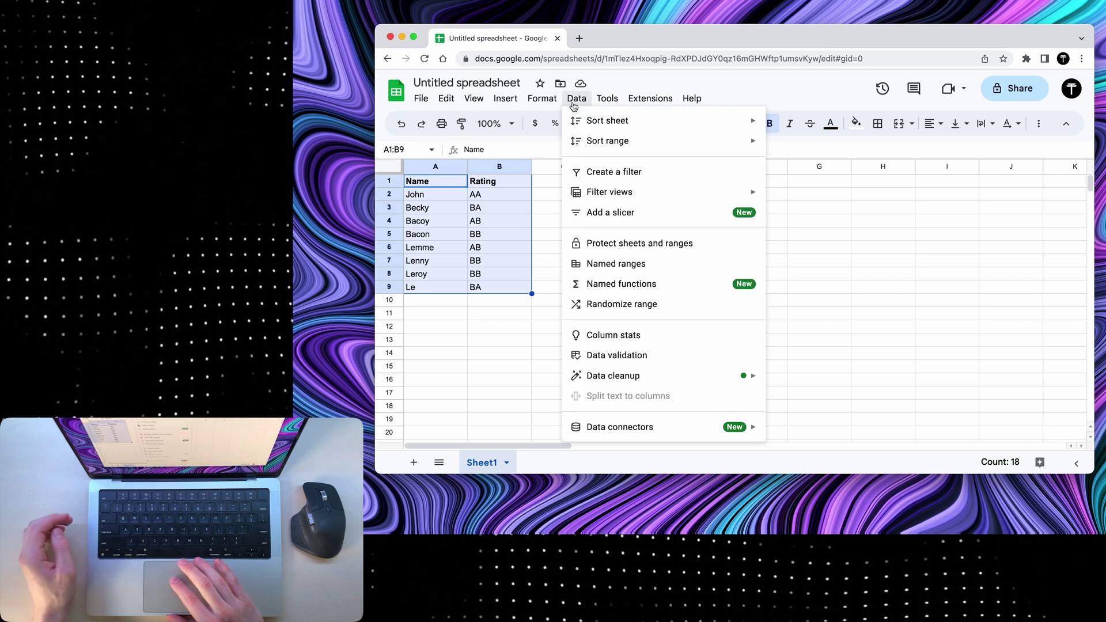
{"action": "left_click", "coordinate": [634, 183]}
{"action": "left_click", "coordinate": [561, 208]}
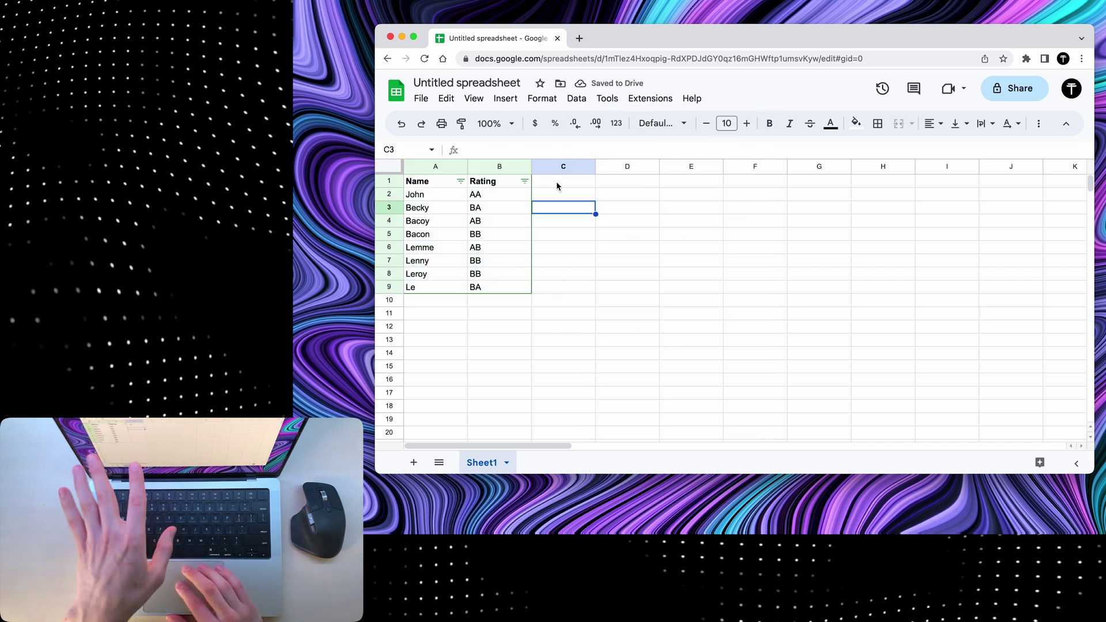
{"action": "left_click", "coordinate": [461, 182]}
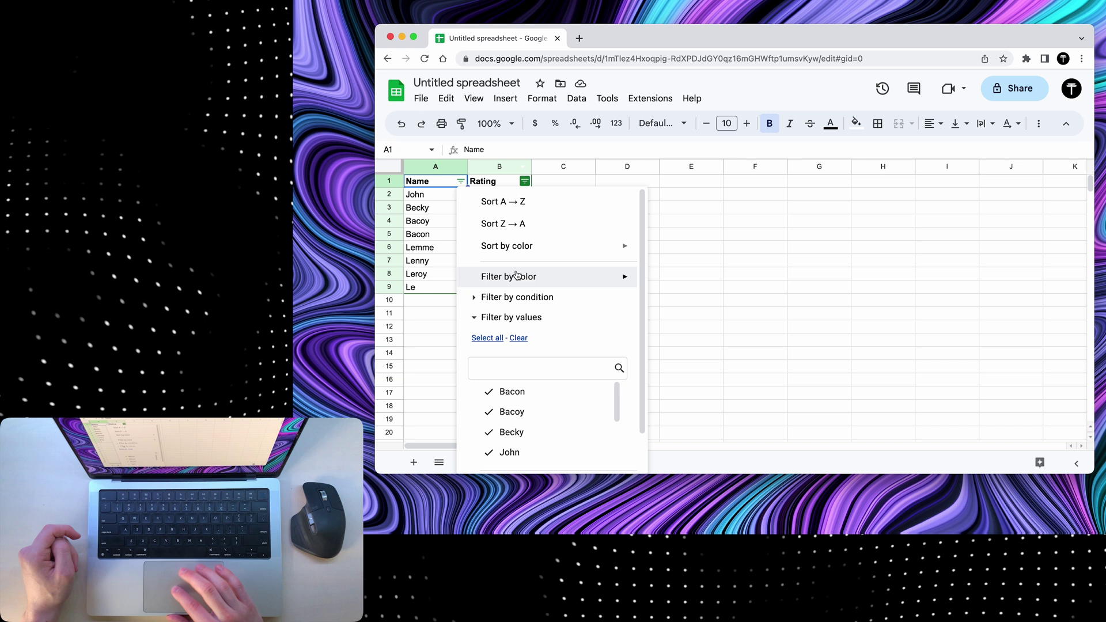
{"action": "mouse_move", "coordinate": [556, 244]}
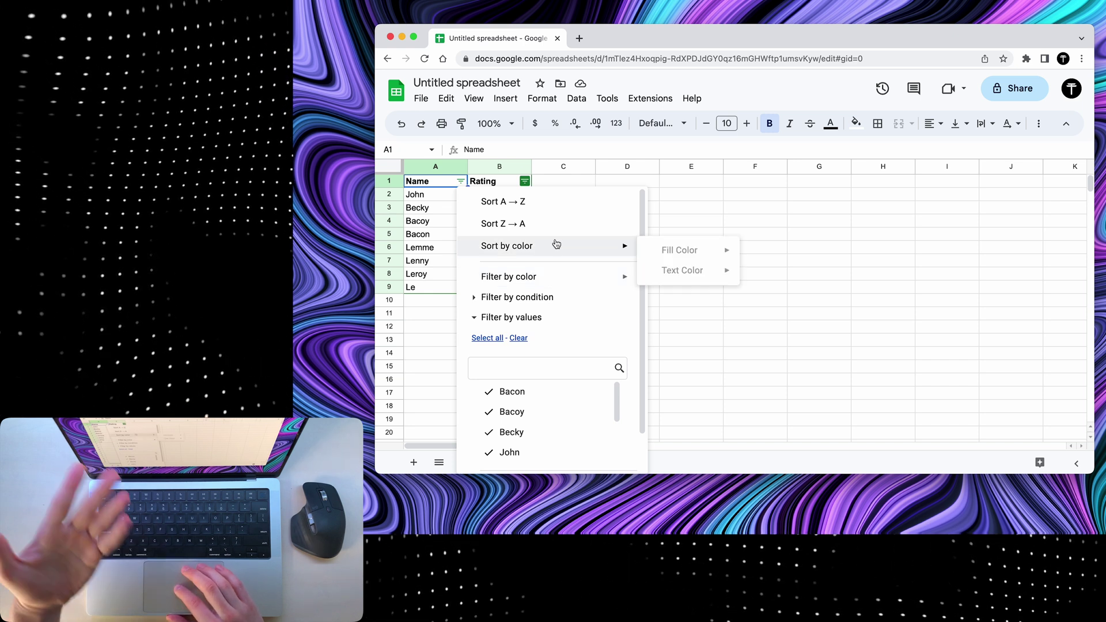
{"action": "left_click", "coordinate": [530, 209]}
Filter the Rating column to hide the AB-rated rows
{"action": "left_click", "coordinate": [524, 181]}
{"action": "mouse_move", "coordinate": [577, 281]}
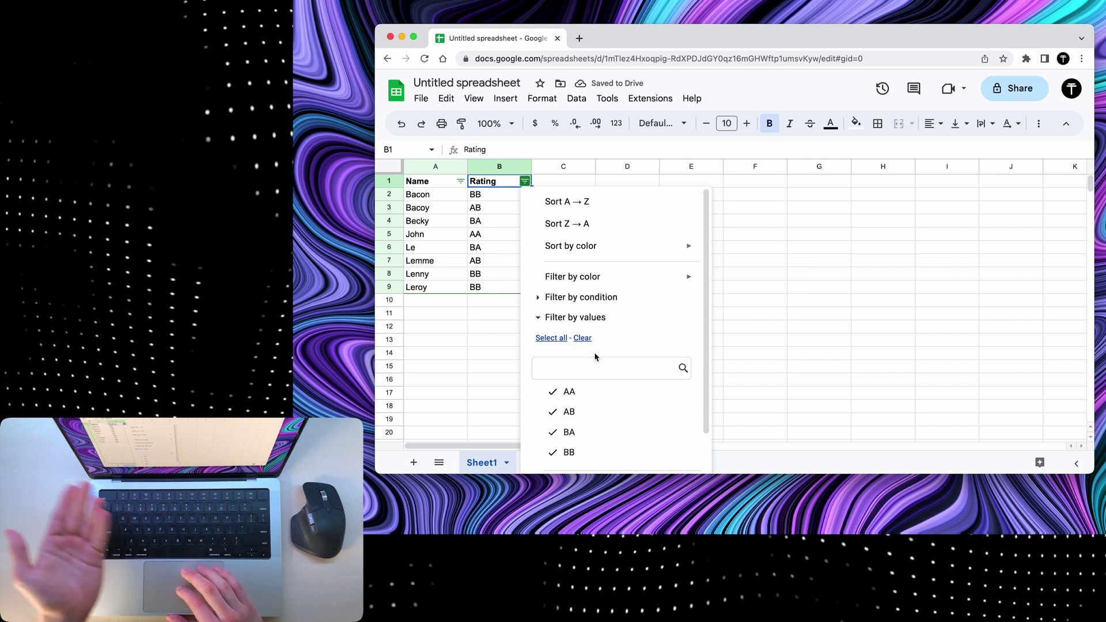
{"action": "scroll", "coordinate": [595, 357], "scroll_direction": "down", "scroll_amount": 2}
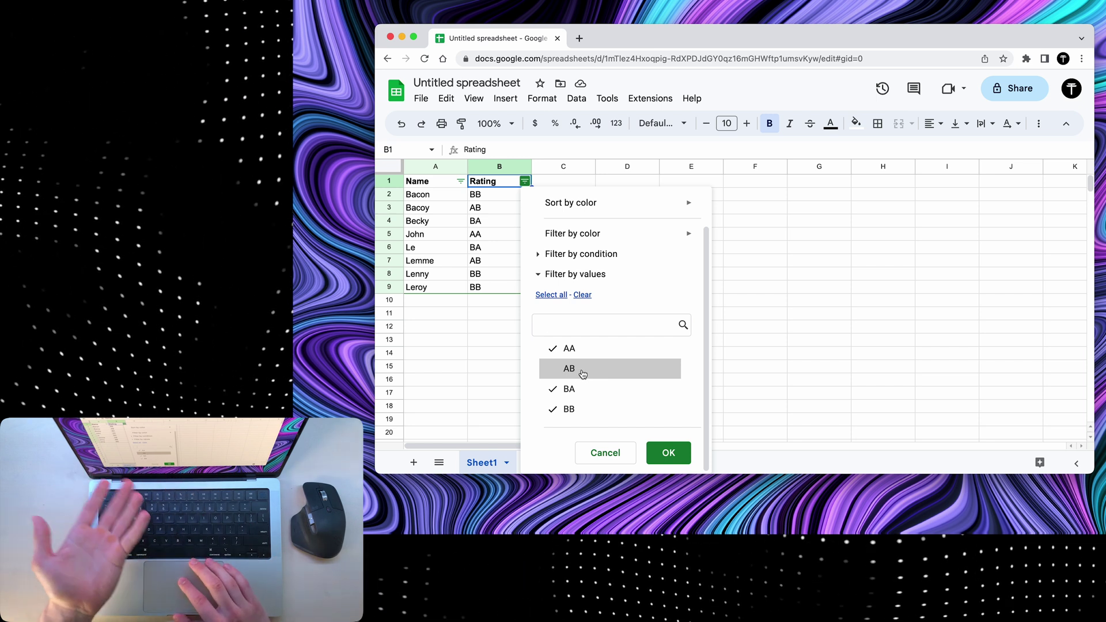
{"action": "left_click", "coordinate": [671, 453]}
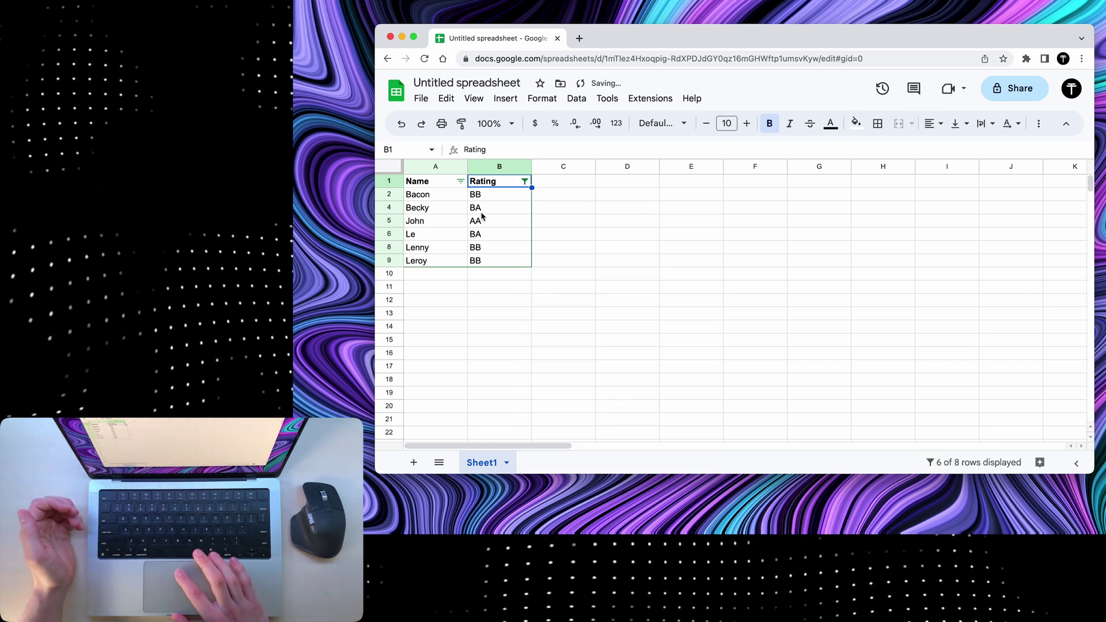
{"action": "left_click", "coordinate": [435, 300]}
Add a new row with name L and rating AB
{"action": "key", "text": "Up"}
{"action": "key", "text": "Up"}
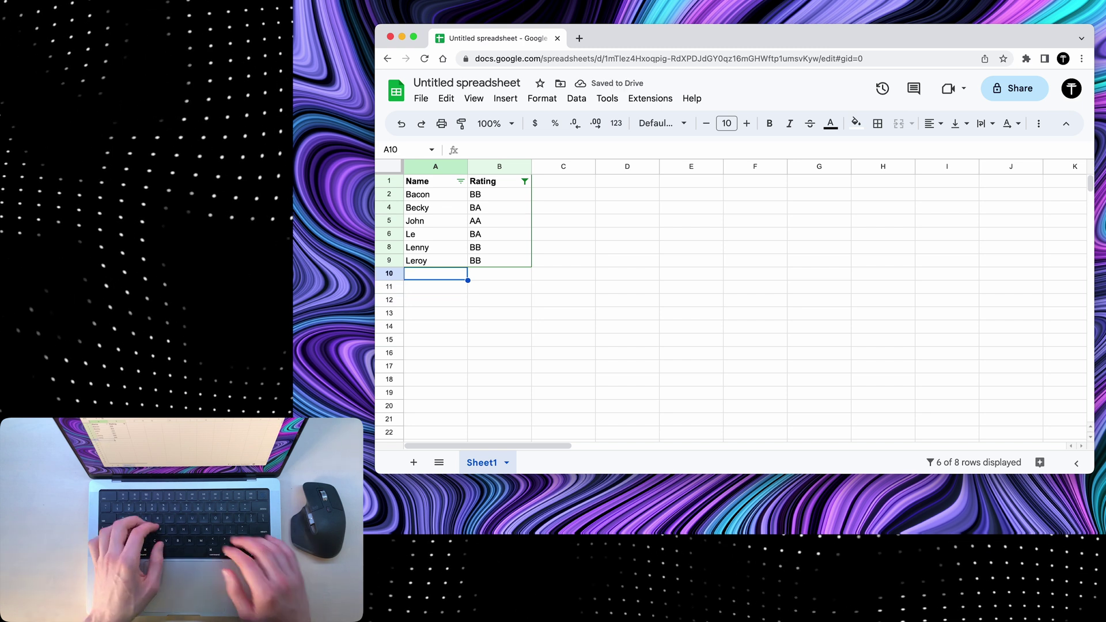
{"action": "type", "text": "L"}
{"action": "key", "text": "Tab"}
{"action": "type", "text": "AB"}
{"action": "key", "text": "Down"}
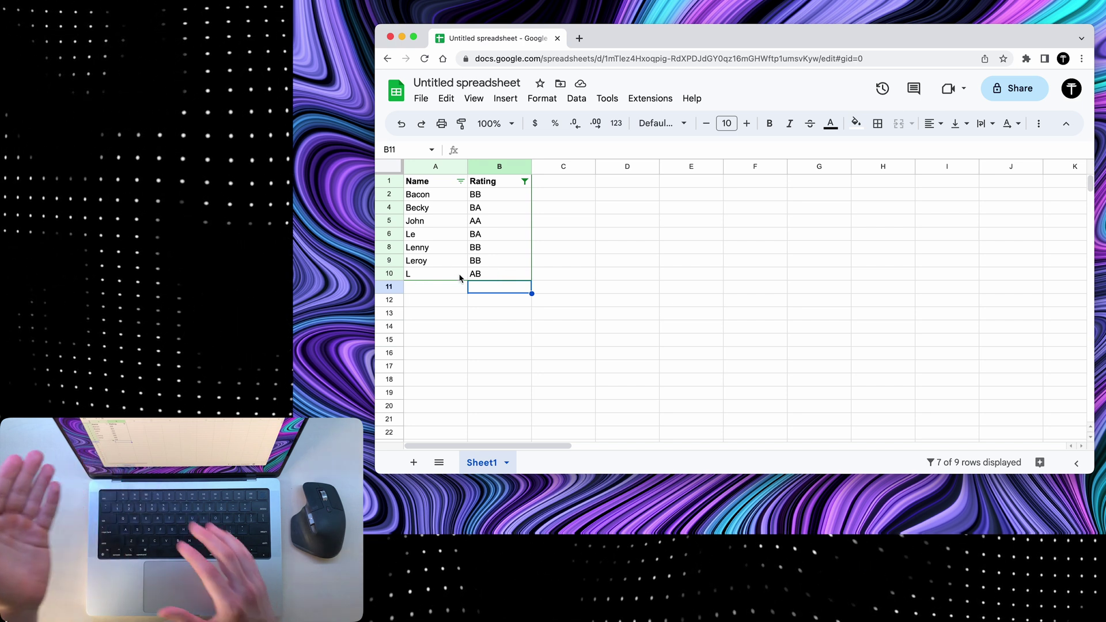
Select the table and bring in the Numbers column (20–80) in column C
{"action": "left_click", "coordinate": [515, 224]}
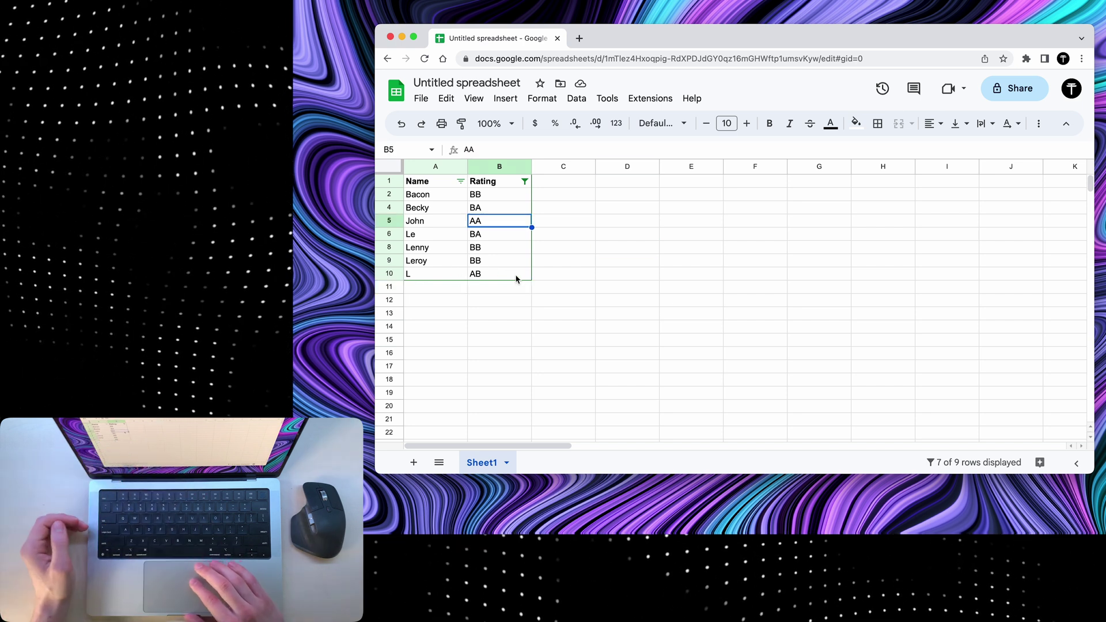
{"action": "left_click_drag", "start_coordinate": [531, 273], "coordinate": [430, 183]}
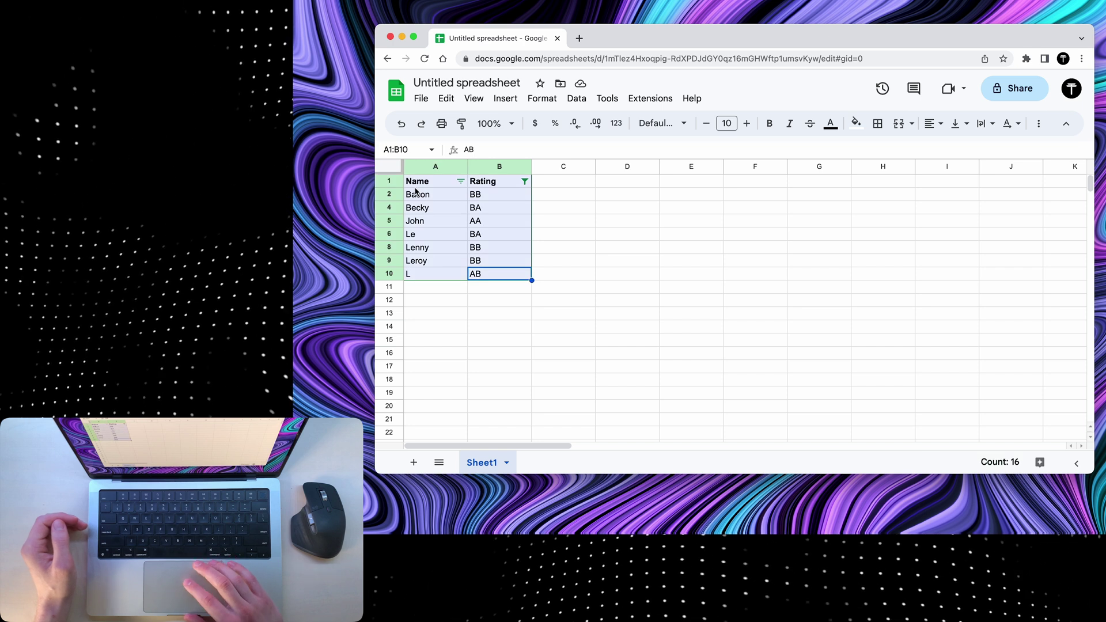
{"action": "key", "text": "super+z"}
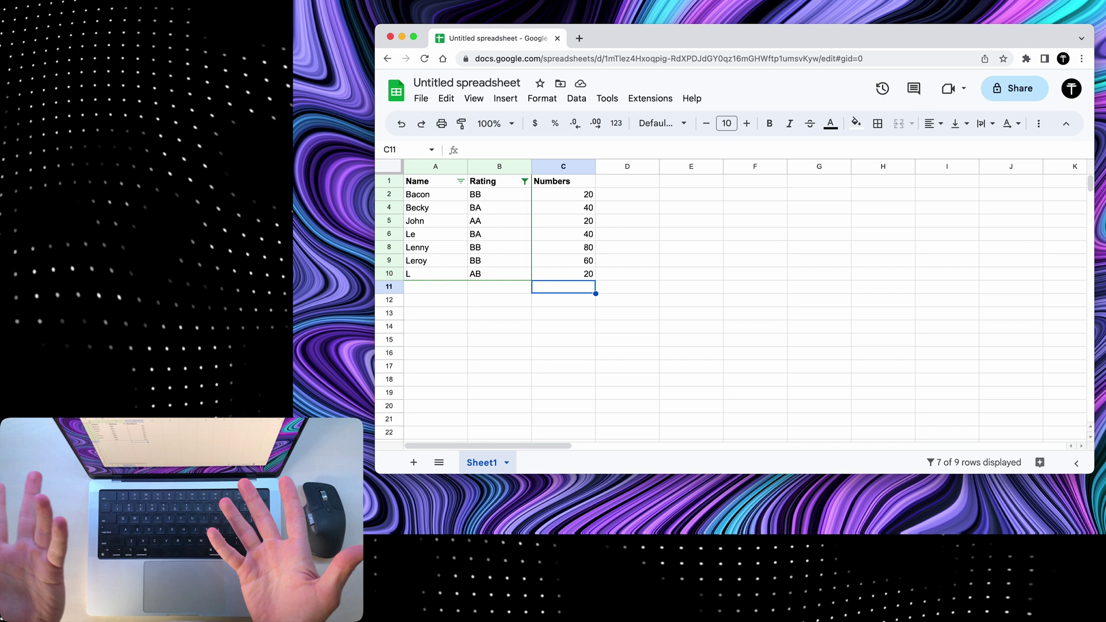
Open Column stats for Numbers via Option+/ and review its chart and frequency table
{"action": "key", "text": "alt+slash"}
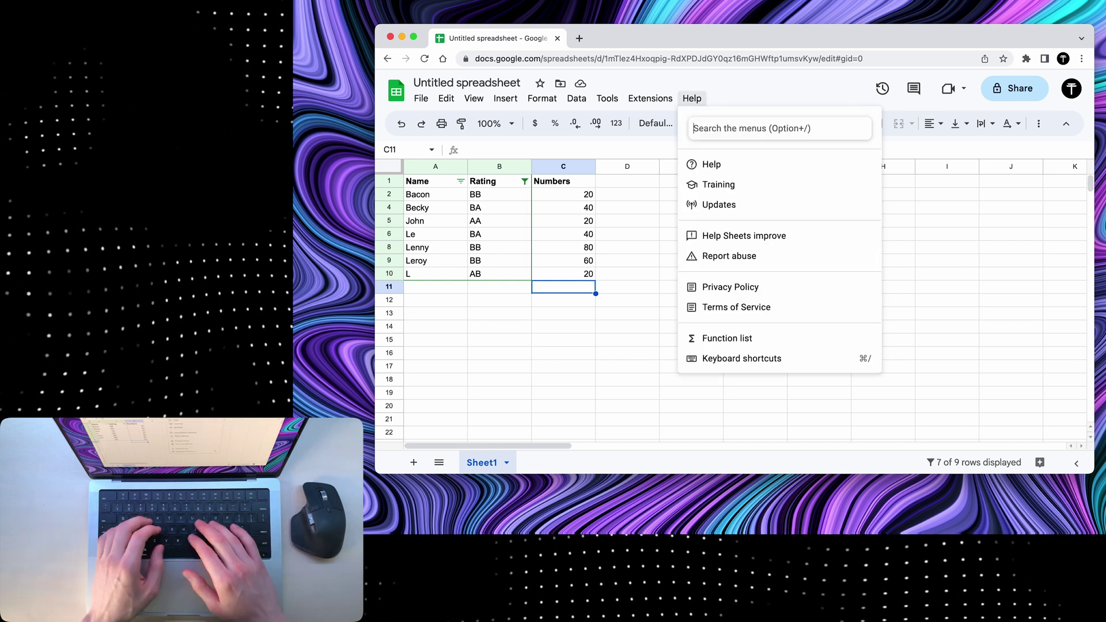
{"action": "type", "text": "column stats"}
{"action": "key", "text": "Return"}
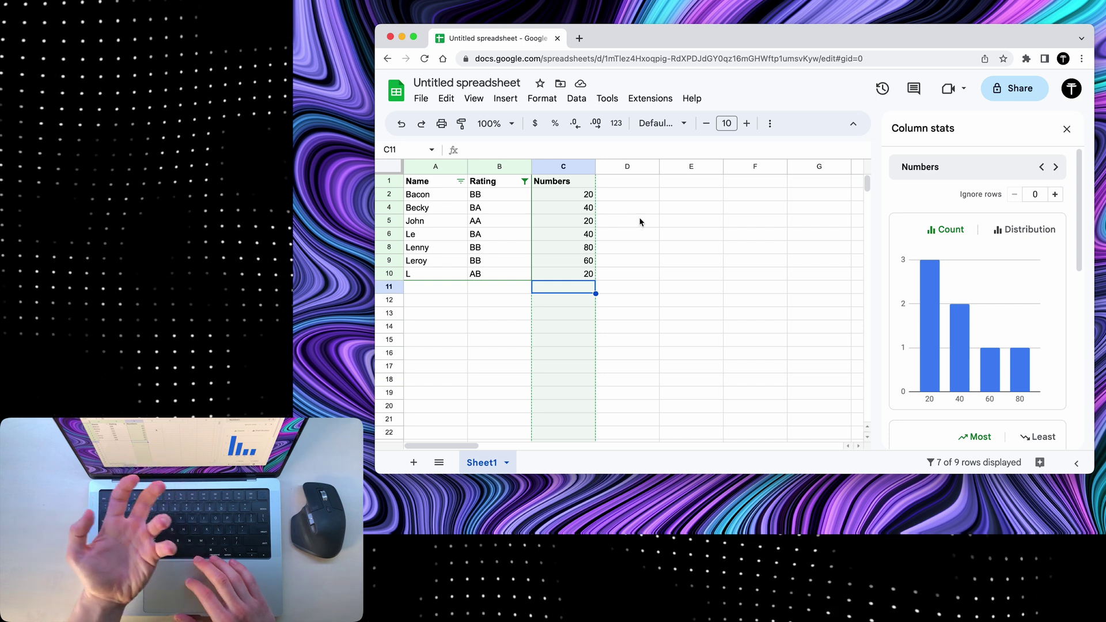
{"action": "scroll", "coordinate": [958, 260], "scroll_direction": "down", "scroll_amount": 2}
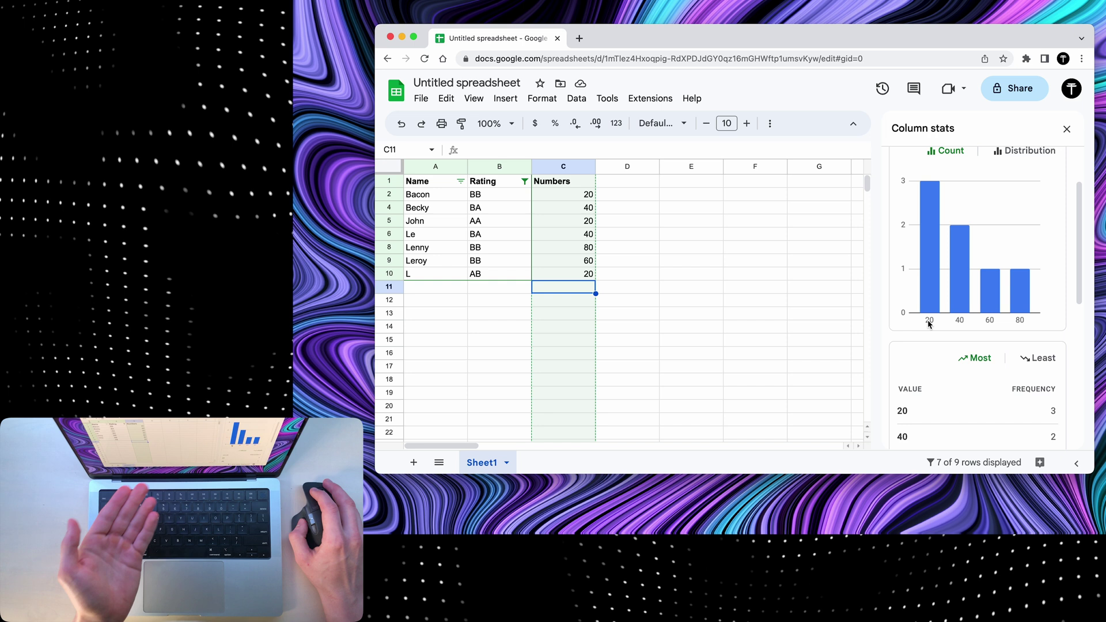
{"action": "mouse_move", "coordinate": [935, 241]}
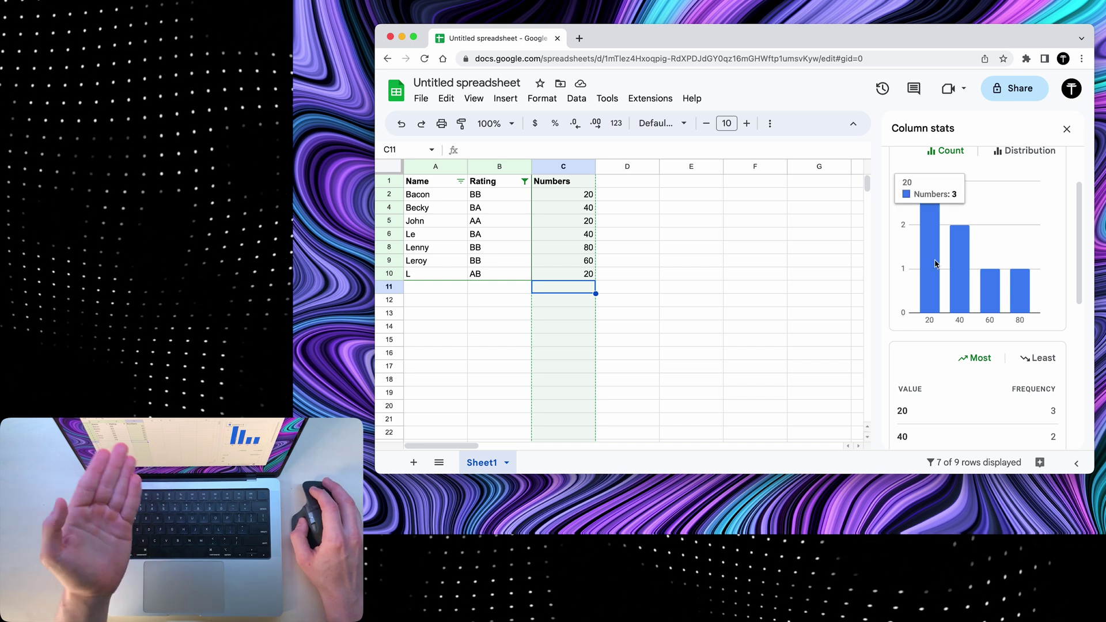
{"action": "mouse_move", "coordinate": [961, 300]}
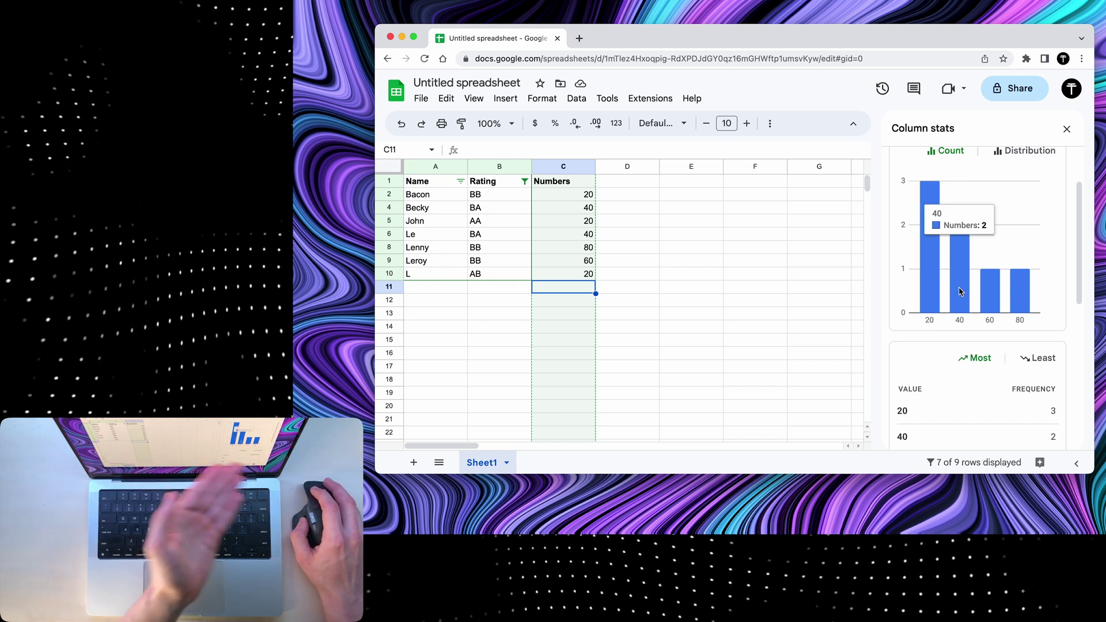
{"action": "scroll", "coordinate": [959, 289], "scroll_direction": "down", "scroll_amount": 4}
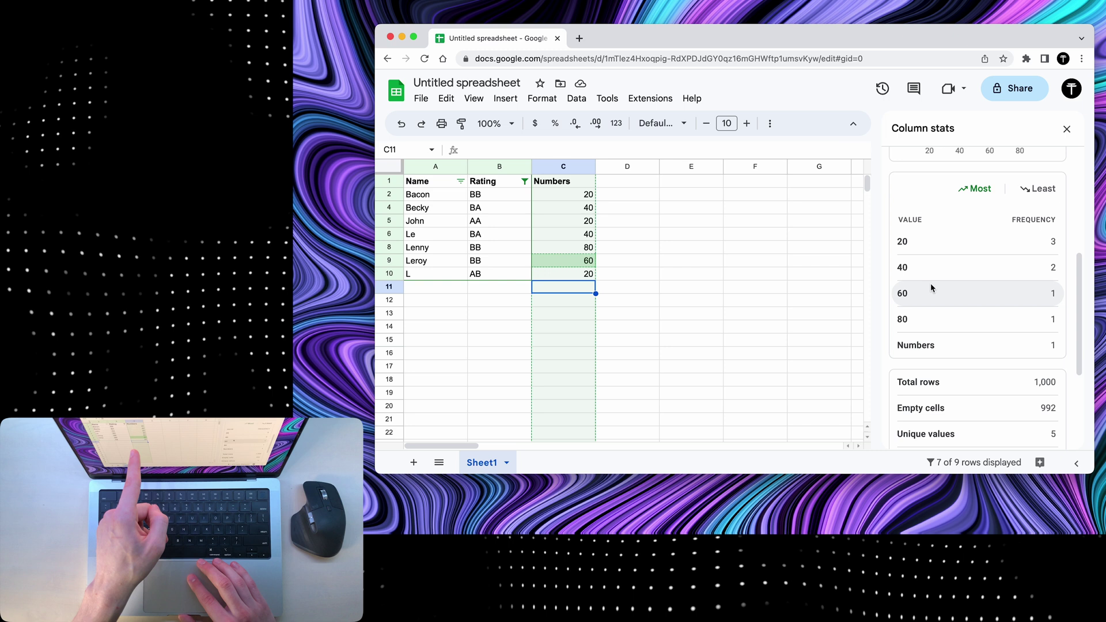
{"action": "scroll", "coordinate": [934, 272], "scroll_direction": "down", "scroll_amount": 5}
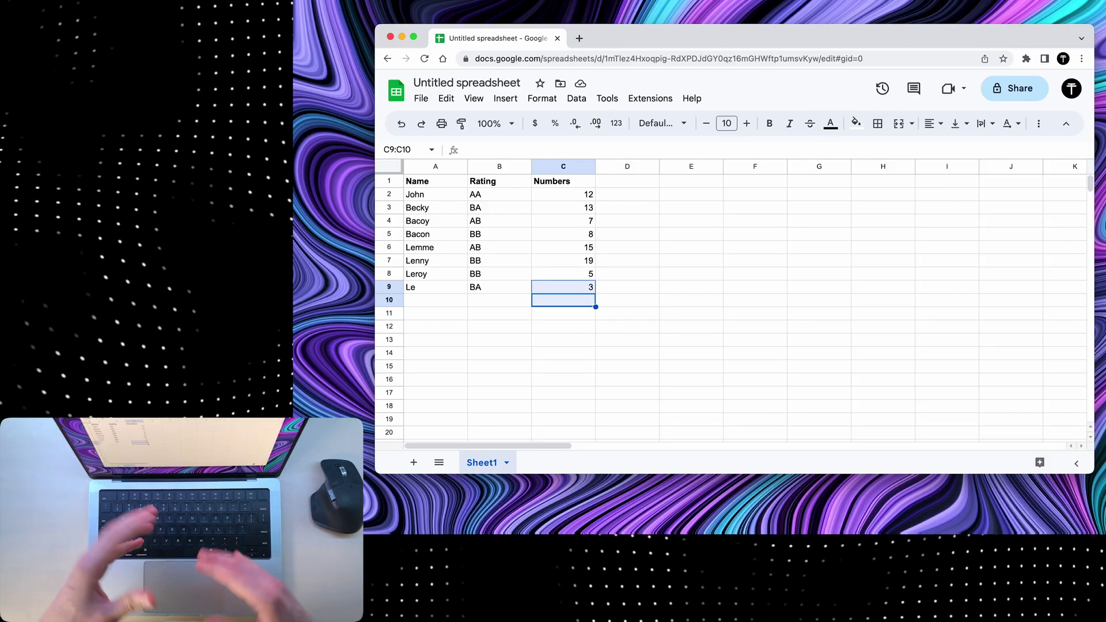
Insert =SPARKLINE(C1:C10) in C11 using the 'spark' command search
{"action": "key", "text": "super+shift+Up"}
{"action": "key", "text": "alt+slash"}
{"action": "type", "text": "sparkline"}
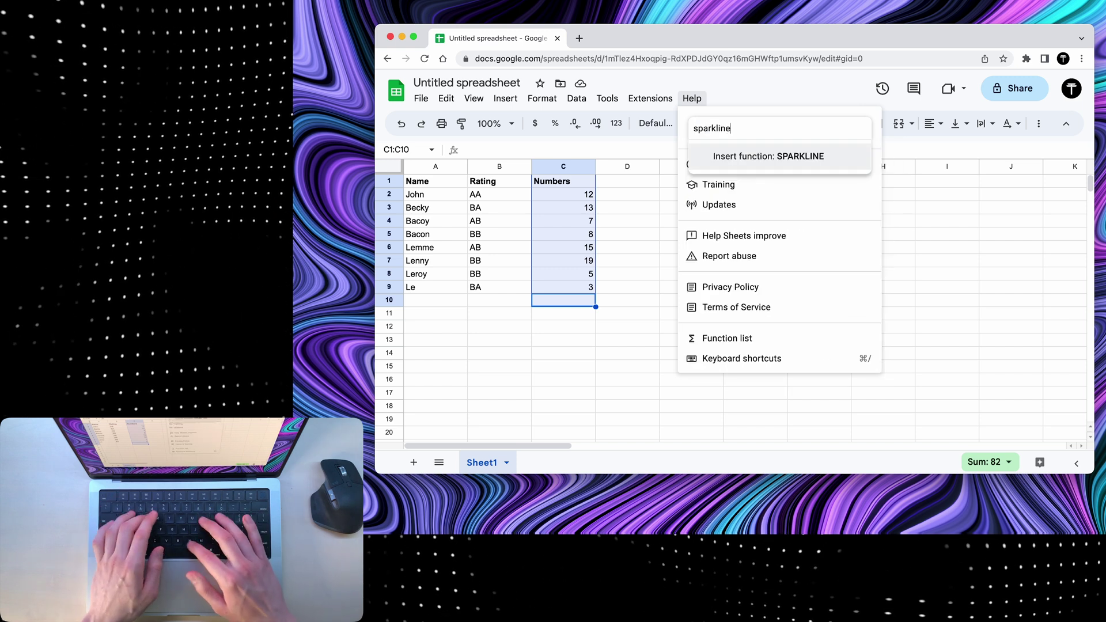
{"action": "key", "text": "Return"}
{"action": "left_click", "coordinate": [571, 324]}
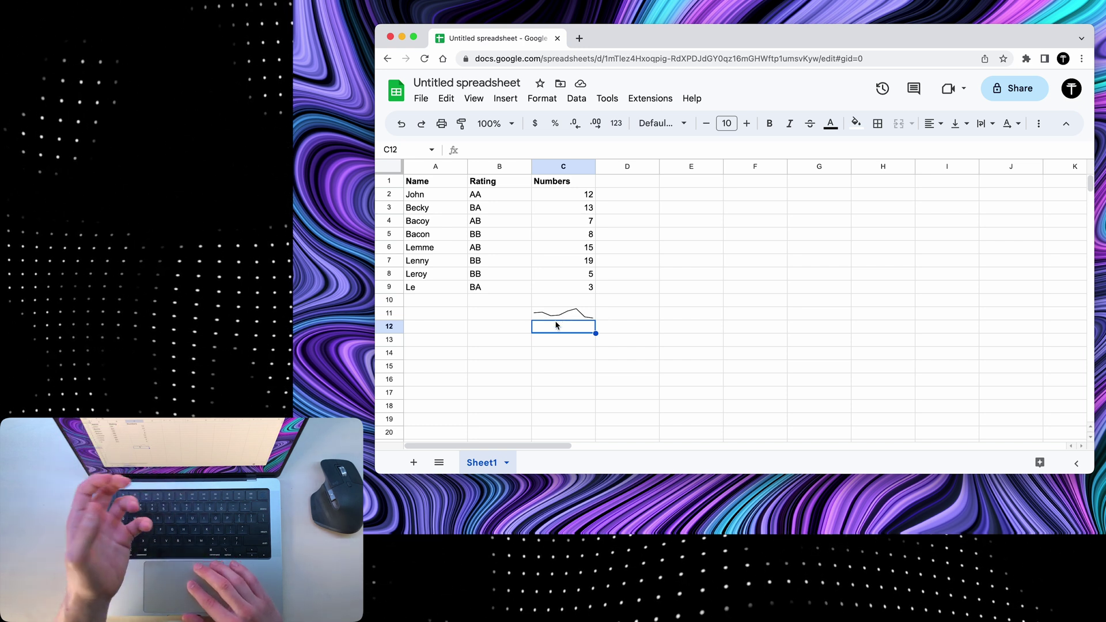
{"action": "left_click", "coordinate": [573, 317]}
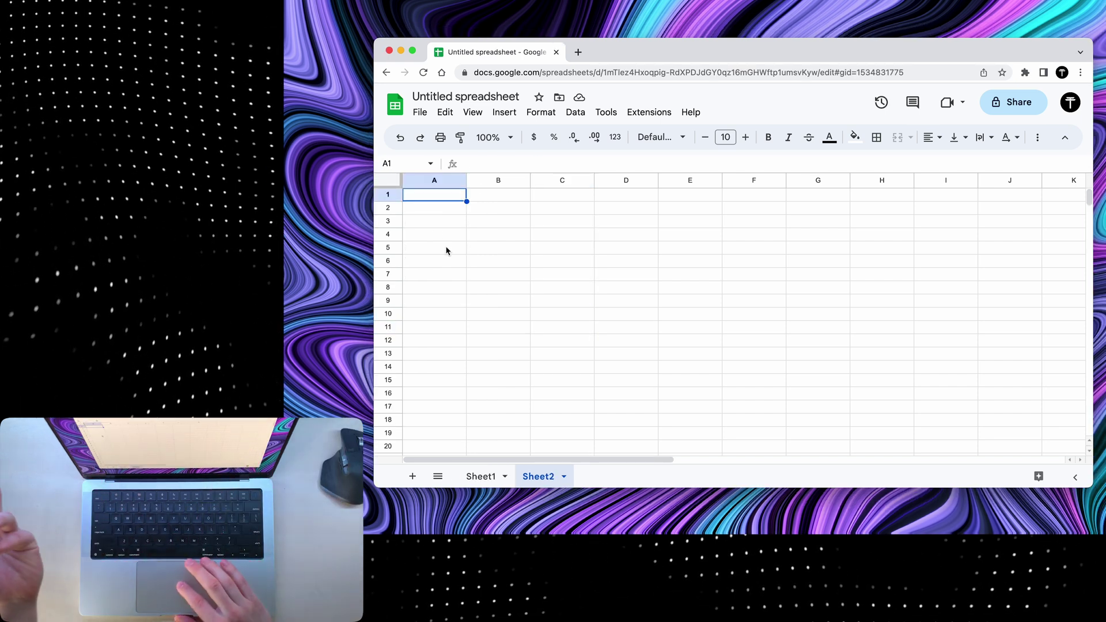
Add a dropdown to A1 with Dog as its first option
{"action": "right_click", "coordinate": [433, 199]}
{"action": "scroll", "coordinate": [530, 345], "scroll_direction": "down", "scroll_amount": 2}
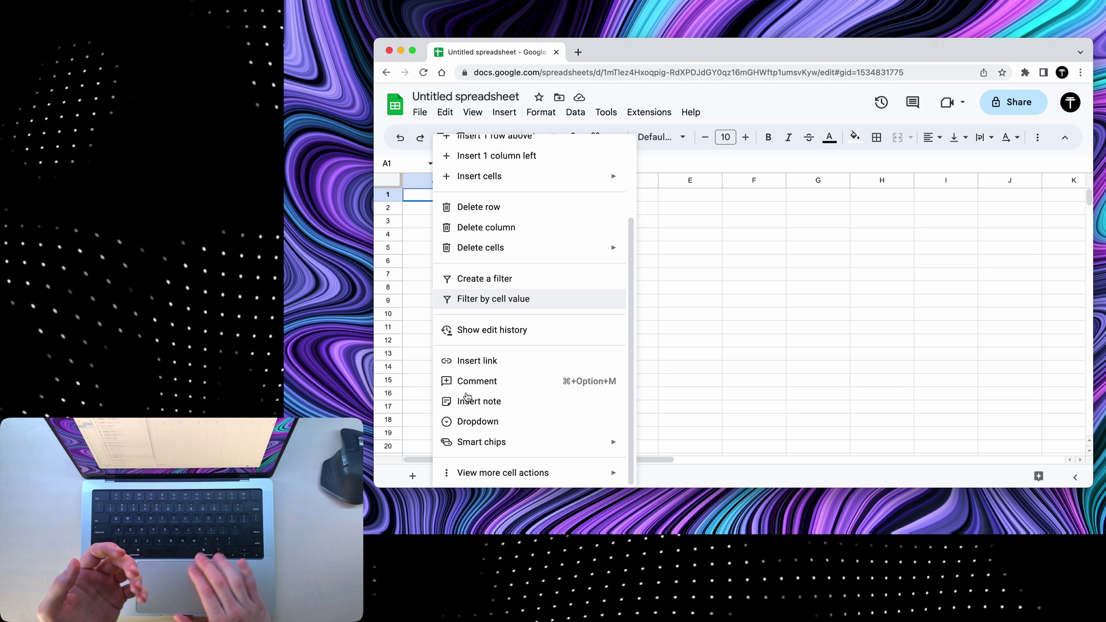
{"action": "right_click", "coordinate": [431, 196]}
{"action": "scroll", "coordinate": [540, 343], "scroll_direction": "down", "scroll_amount": 3}
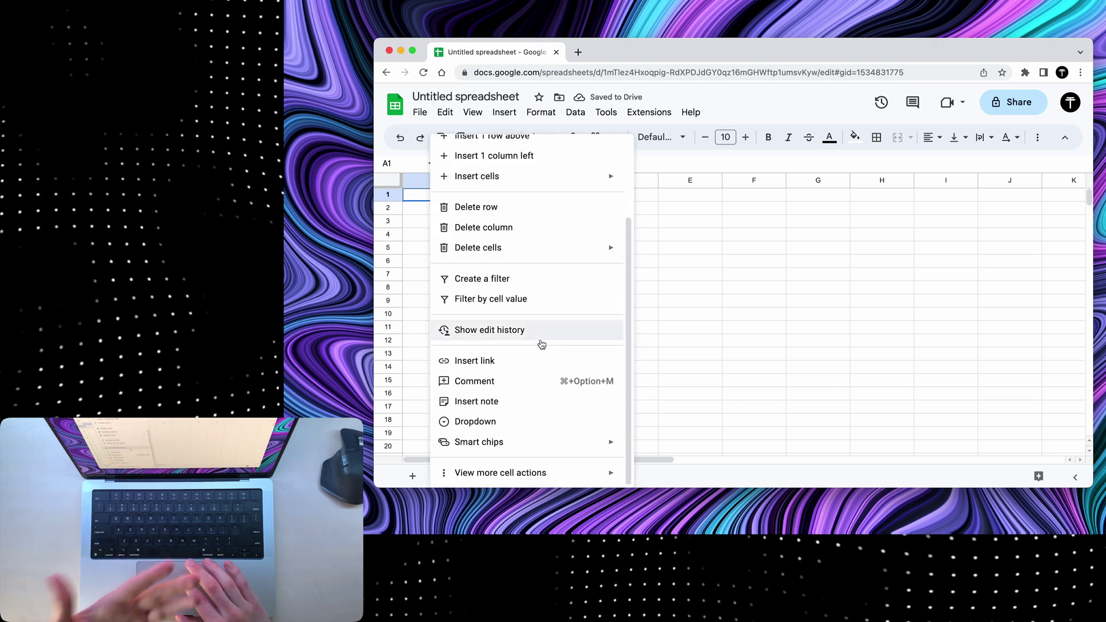
{"action": "left_click", "coordinate": [491, 423]}
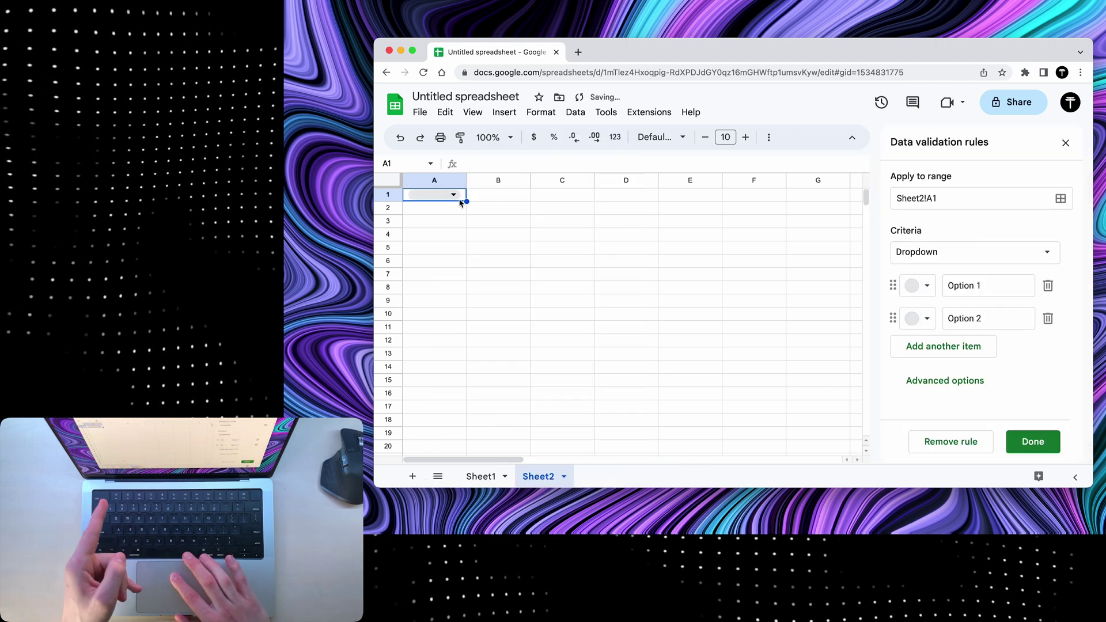
{"action": "left_click", "coordinate": [979, 285]}
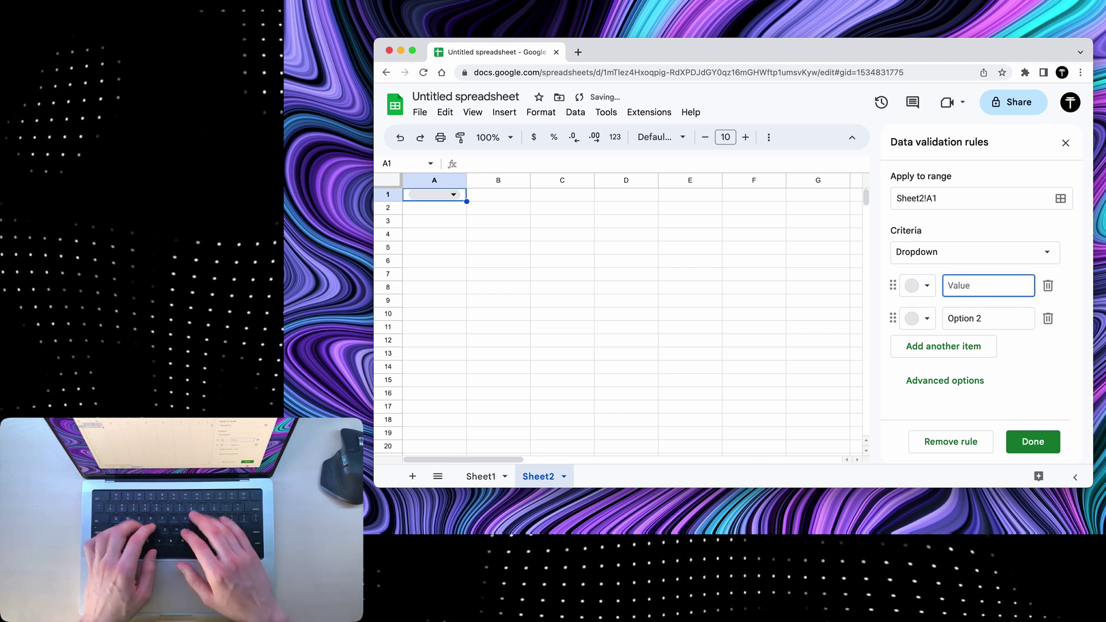
{"action": "type", "text": "Dog"}
{"action": "key", "text": "Tab"}
{"action": "key", "text": "Tab"}
{"action": "key", "text": "Tab"}
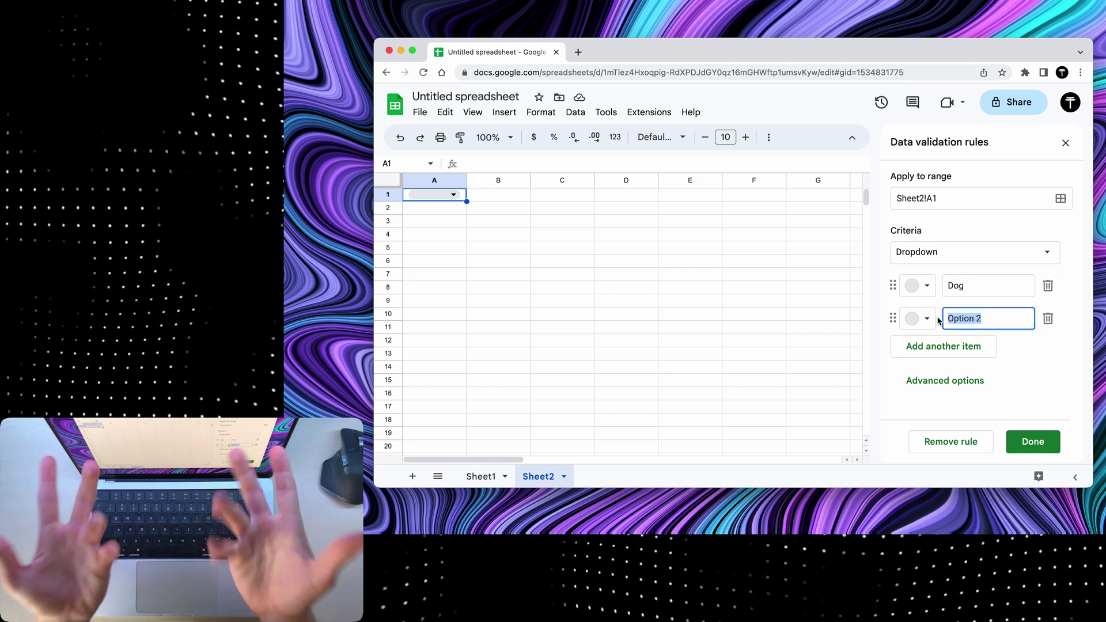
{"action": "key", "text": "Escape"}
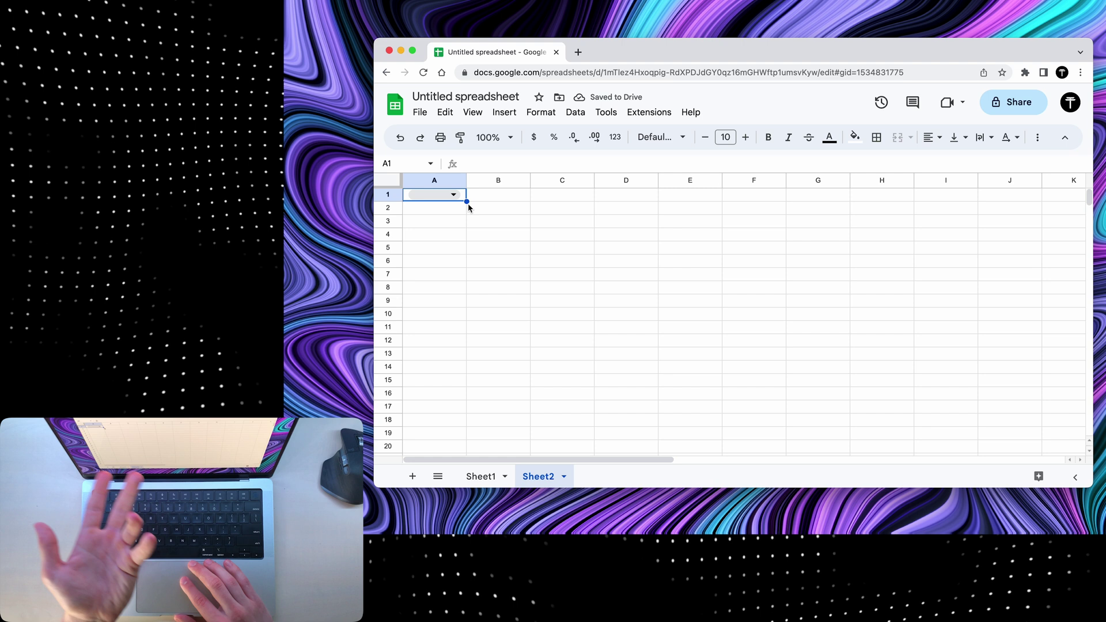
Copy the dropdown down to A18 and set A1 to Cat, A5 to Monkey, A4 to Dog
{"action": "left_click_drag", "start_coordinate": [462, 422], "coordinate": [464, 421]}
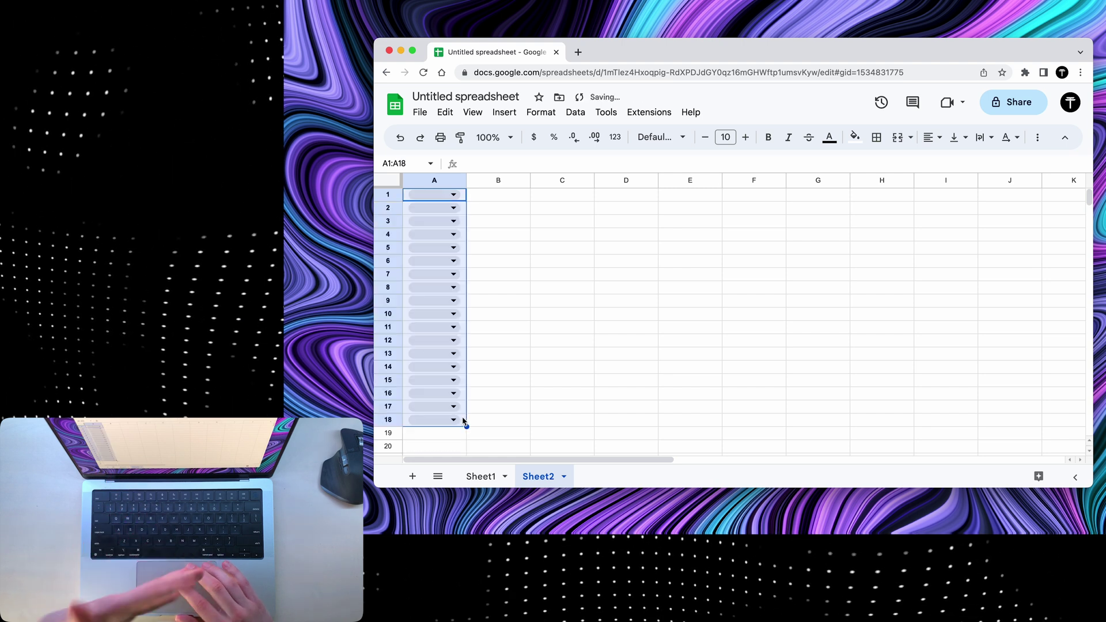
{"action": "left_click", "coordinate": [498, 194]}
{"action": "double_click", "coordinate": [454, 194]}
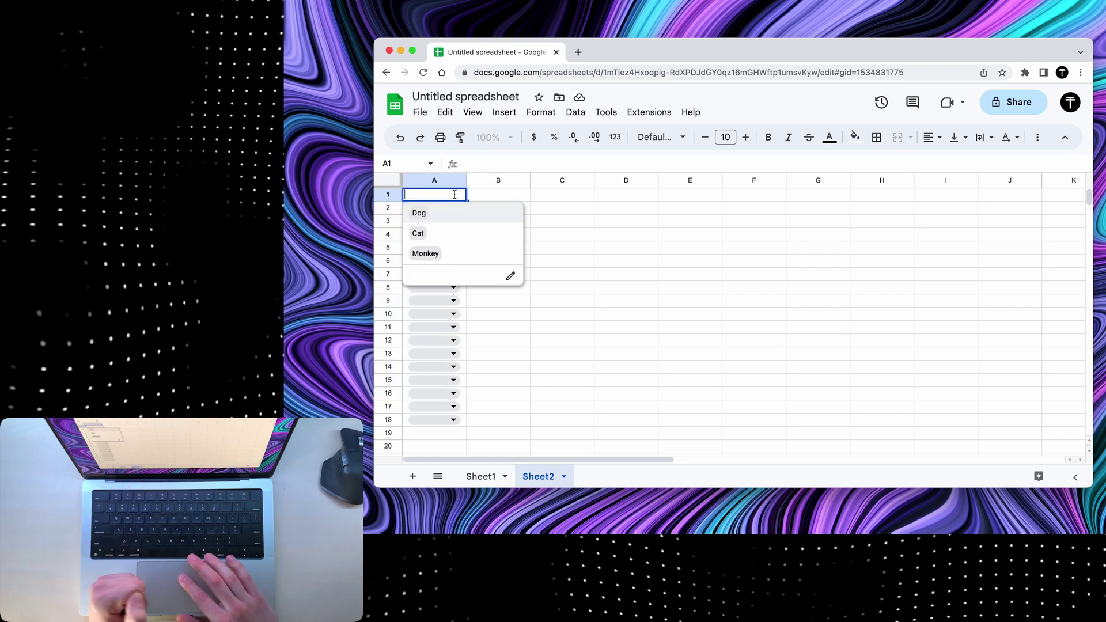
{"action": "left_click", "coordinate": [419, 232]}
{"action": "left_click", "coordinate": [453, 248]}
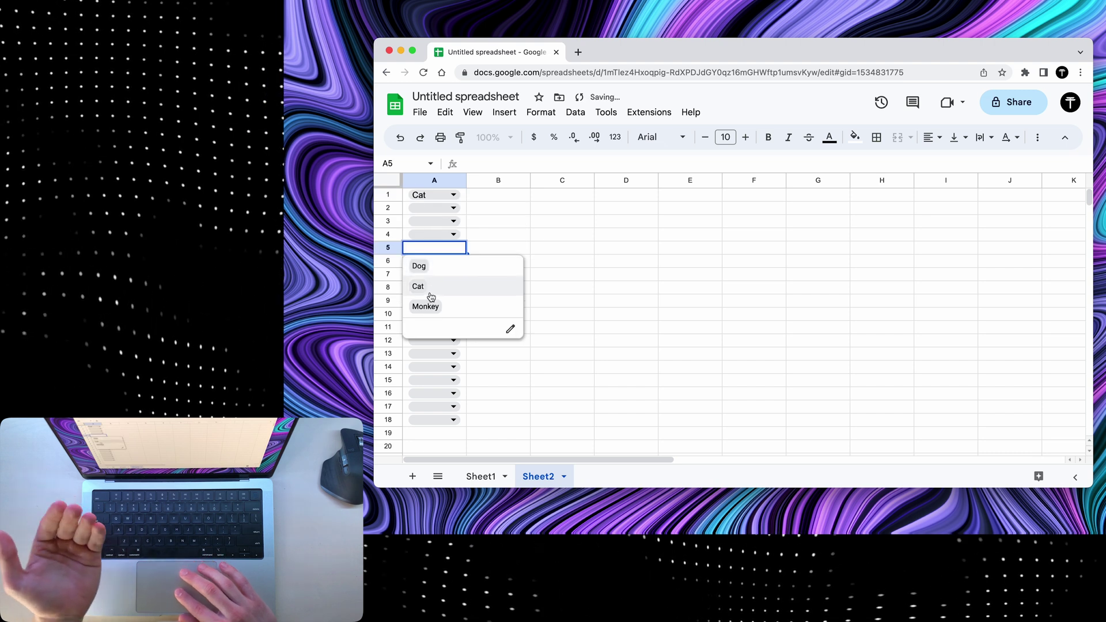
{"action": "left_click", "coordinate": [426, 306]}
{"action": "left_click", "coordinate": [453, 234]}
{"action": "left_click", "coordinate": [439, 252]}
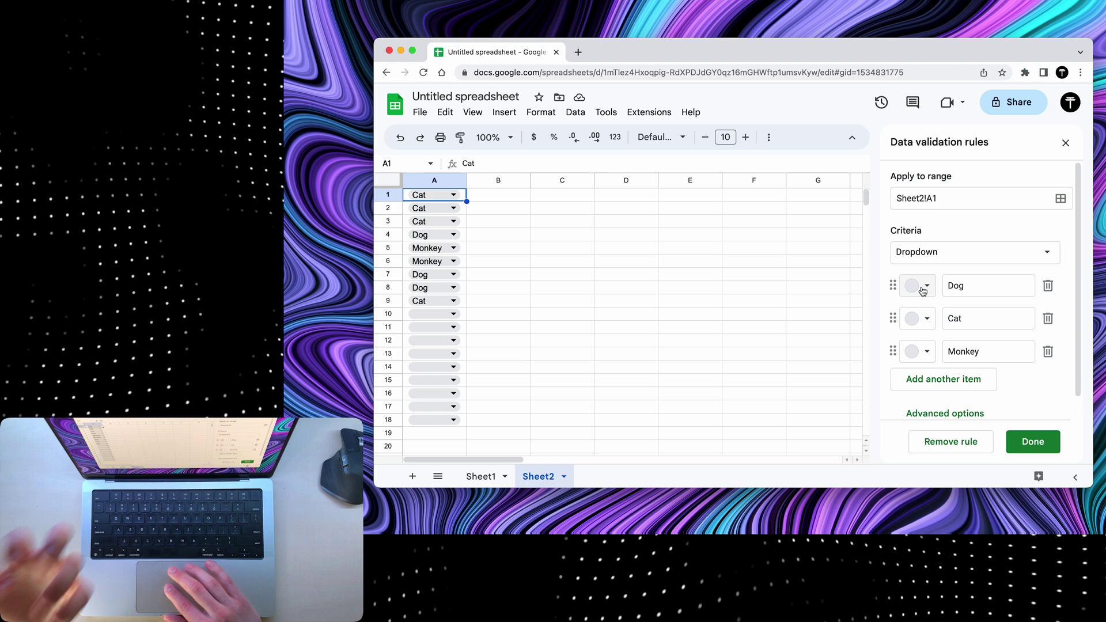
Colour the Dog option light pink, choose a Cat colour, and set A9 and A10 to Monkey
{"action": "left_click", "coordinate": [924, 291]}
{"action": "left_click", "coordinate": [943, 333]}
{"action": "left_click", "coordinate": [923, 318]}
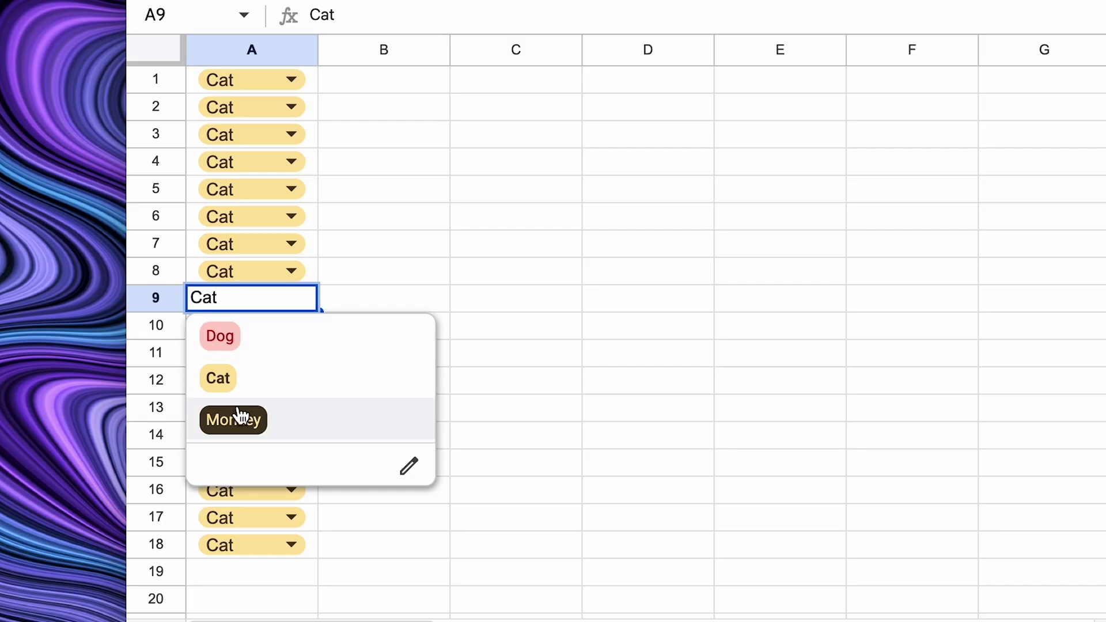
{"action": "left_click", "coordinate": [239, 420]}
{"action": "left_click", "coordinate": [240, 323]}
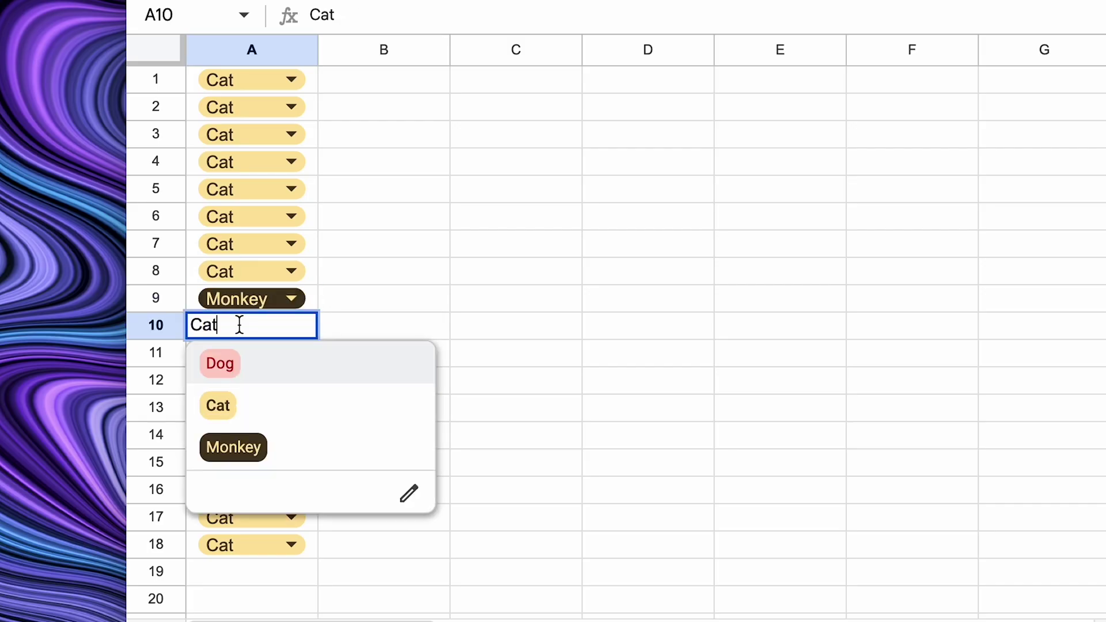
{"action": "left_click", "coordinate": [242, 444]}
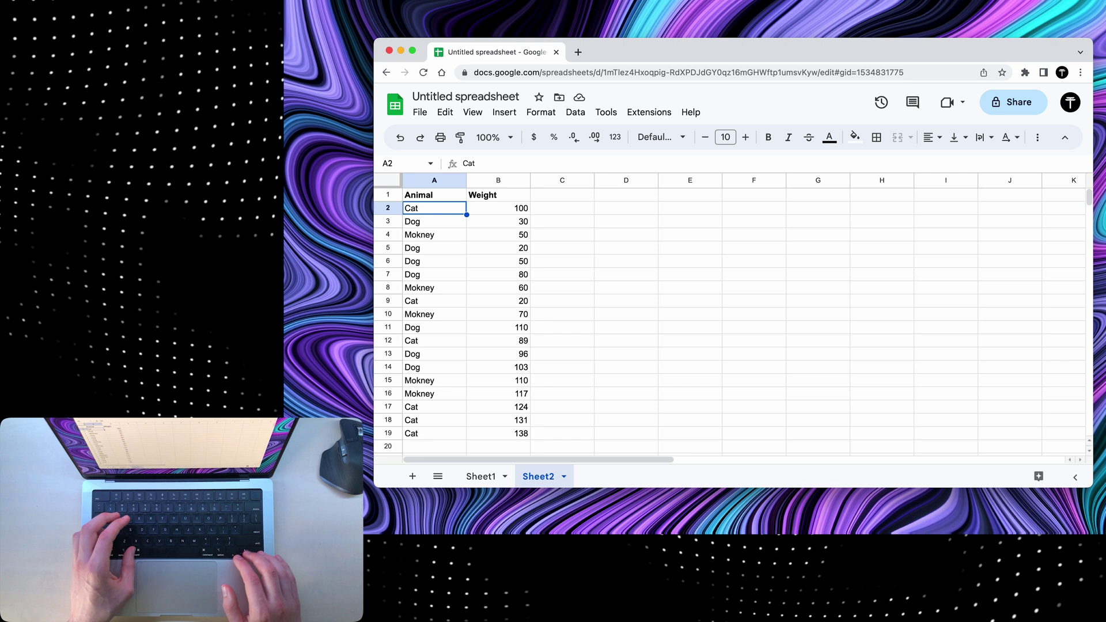
Select A2:A19 and add a conditional format rule 'Text contains' Dog with green fill
{"action": "key", "text": "super+shift+Down"}
{"action": "key", "text": "alt+/"}
{"action": "type", "text": "conditional for"}
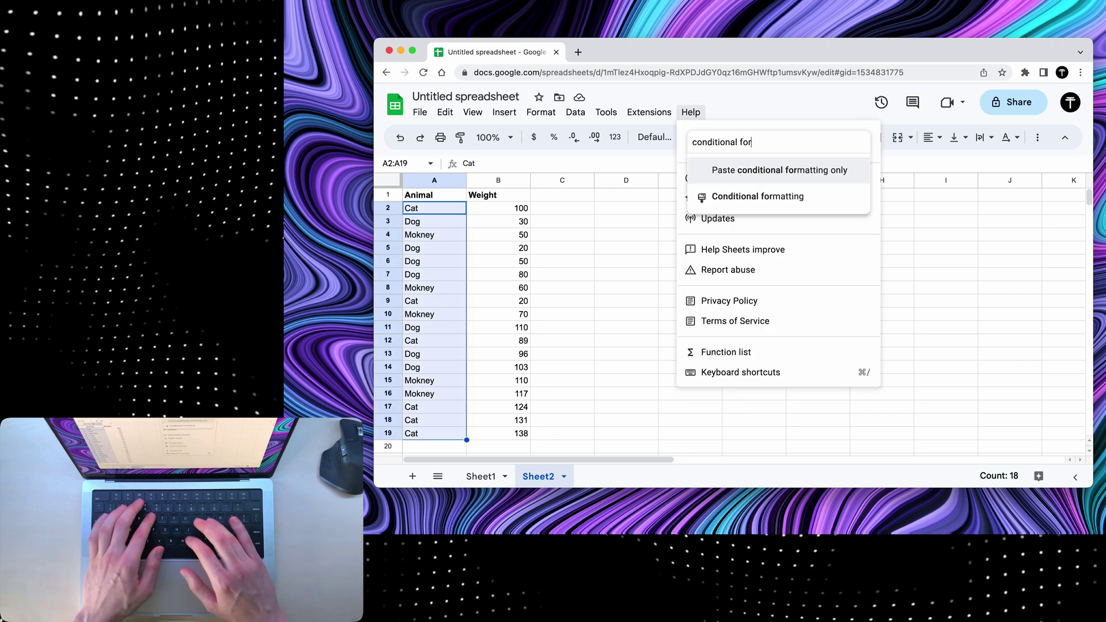
{"action": "key", "text": "Down"}
{"action": "key", "text": "Return"}
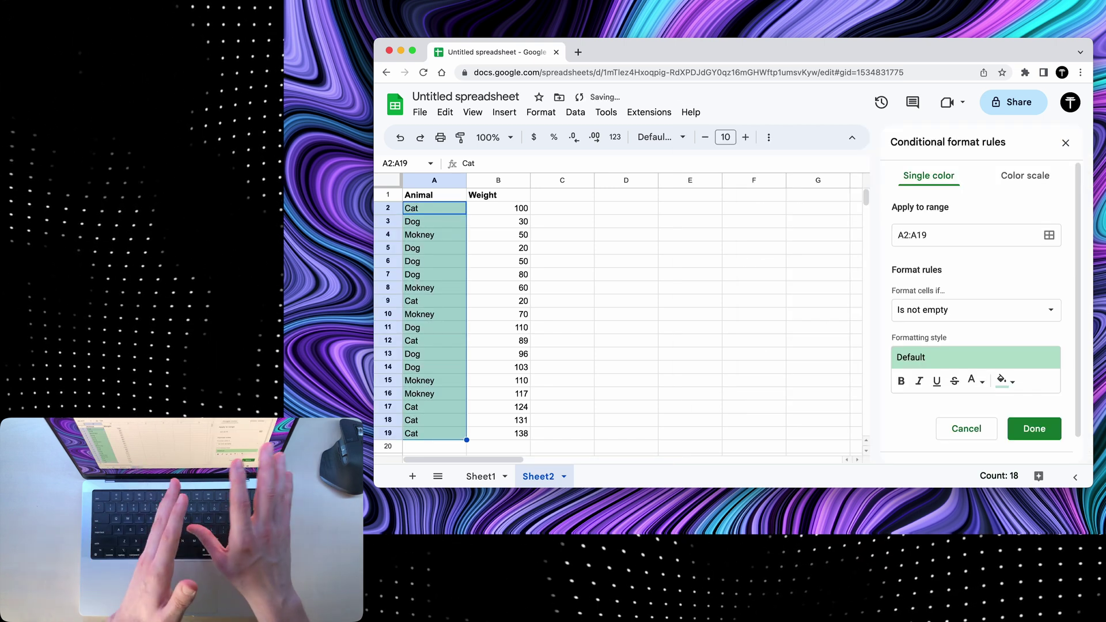
{"action": "scroll", "coordinate": [908, 308], "scroll_direction": "down", "scroll_amount": 1}
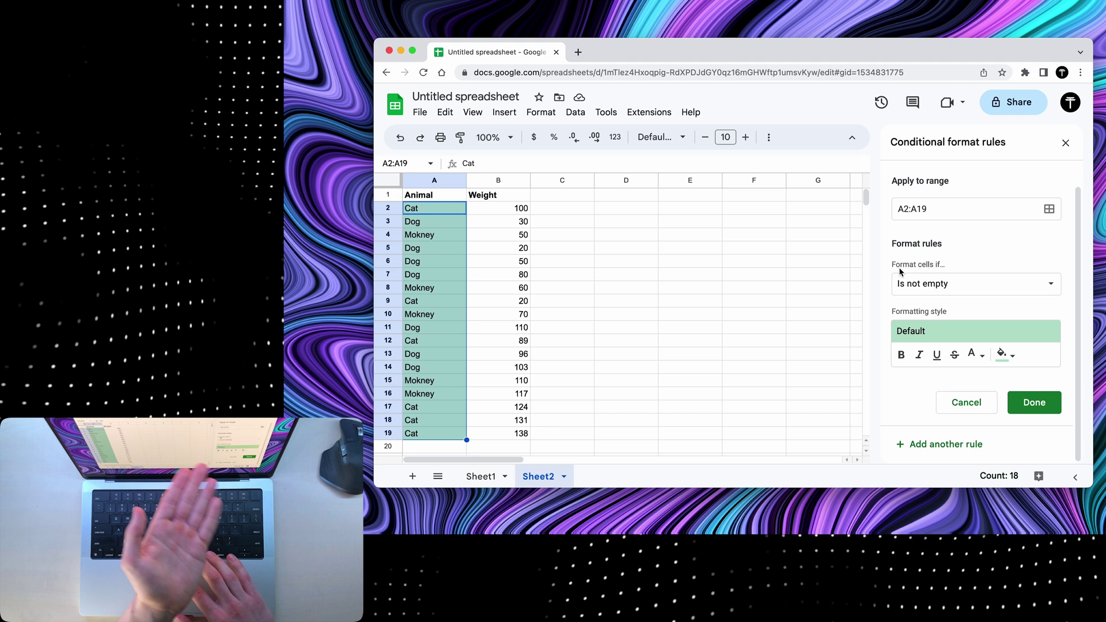
{"action": "left_click", "coordinate": [960, 287]}
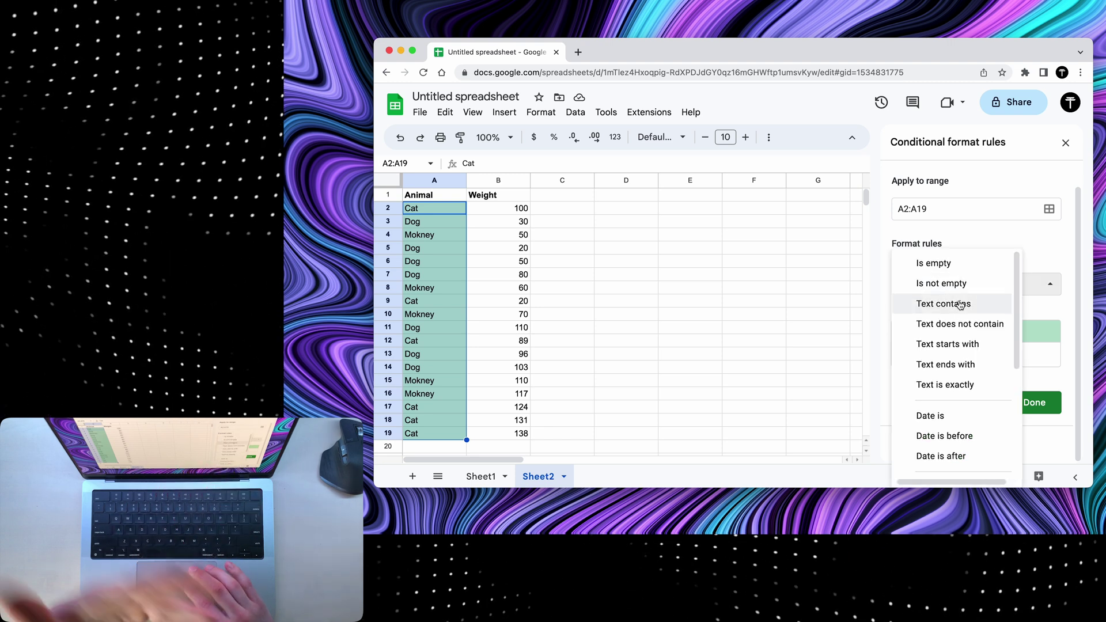
{"action": "left_click", "coordinate": [958, 301]}
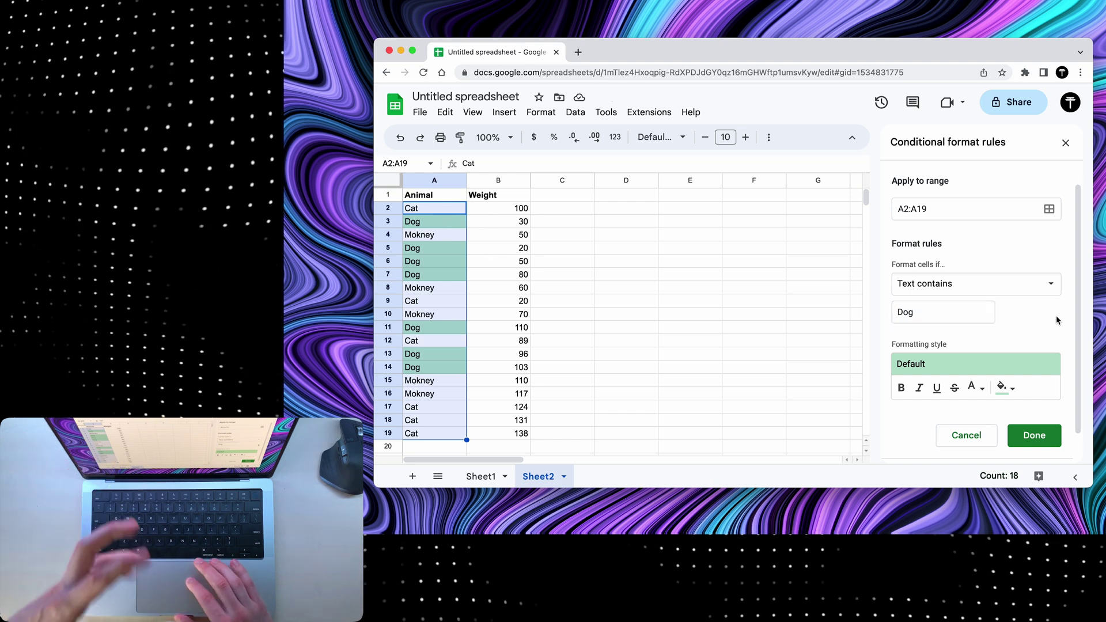
Change the rule to a custom formula =B2>100 for green Animal cells
{"action": "left_click", "coordinate": [1045, 284]}
{"action": "scroll", "coordinate": [976, 375], "scroll_direction": "down", "scroll_amount": 5}
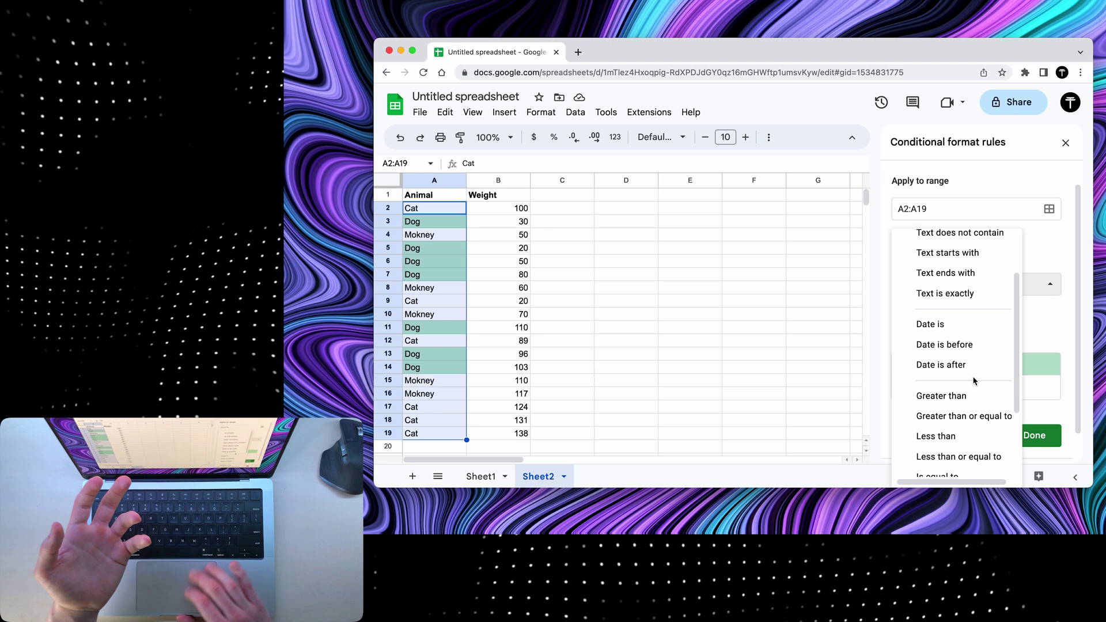
{"action": "left_click", "coordinate": [958, 464]}
{"action": "type", "text": "=B2>100"}
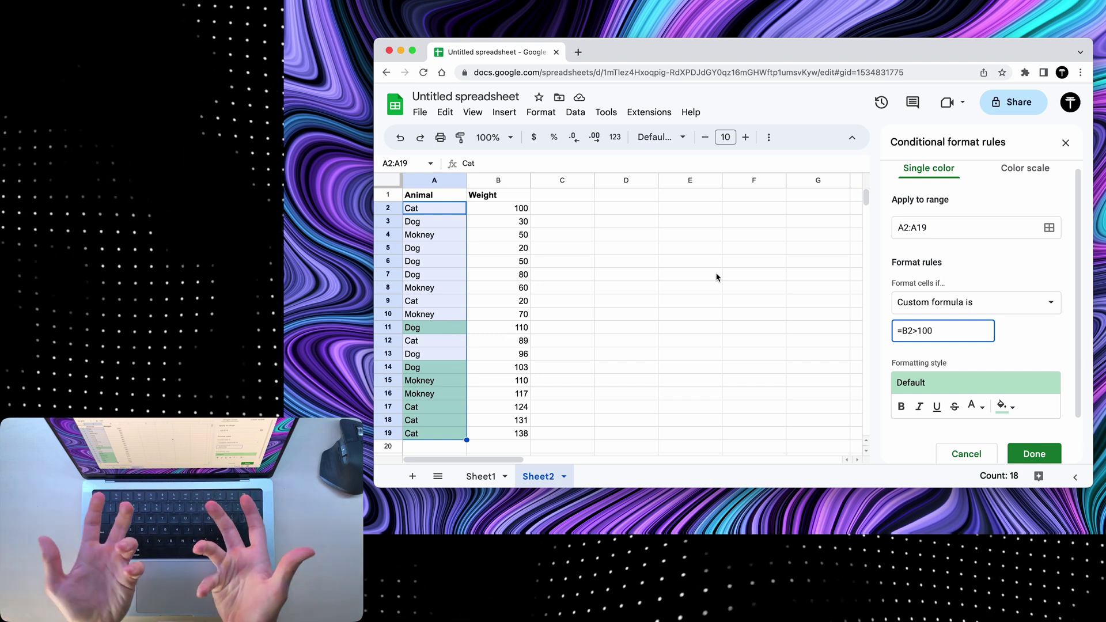
{"action": "scroll", "coordinate": [1030, 314], "scroll_direction": "down", "scroll_amount": 2}
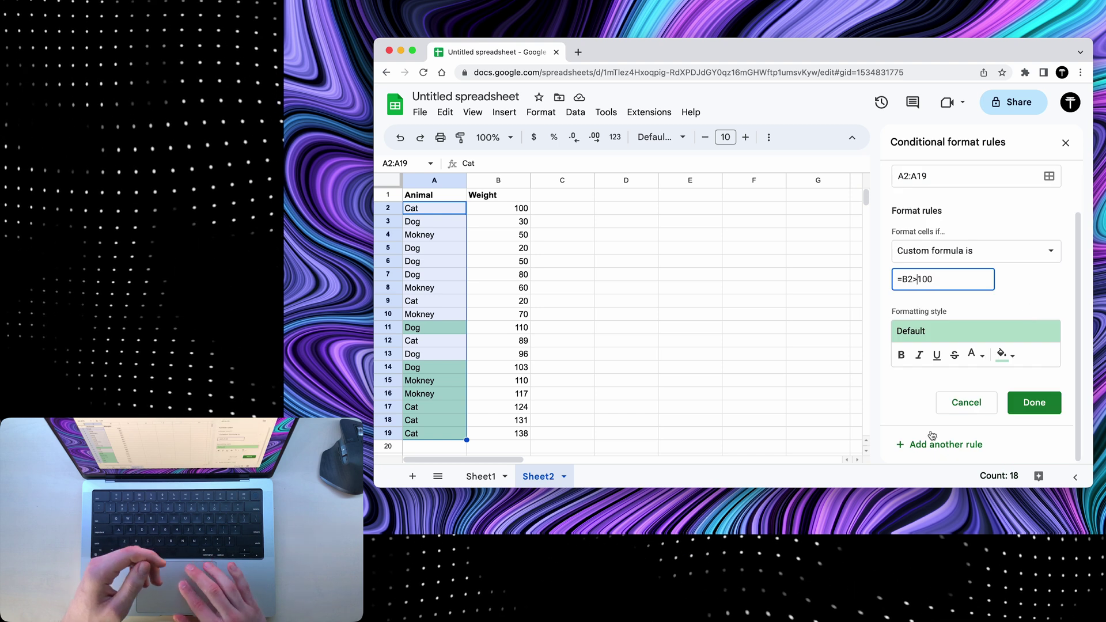
{"action": "scroll", "coordinate": [909, 442], "scroll_direction": "up", "scroll_amount": 2}
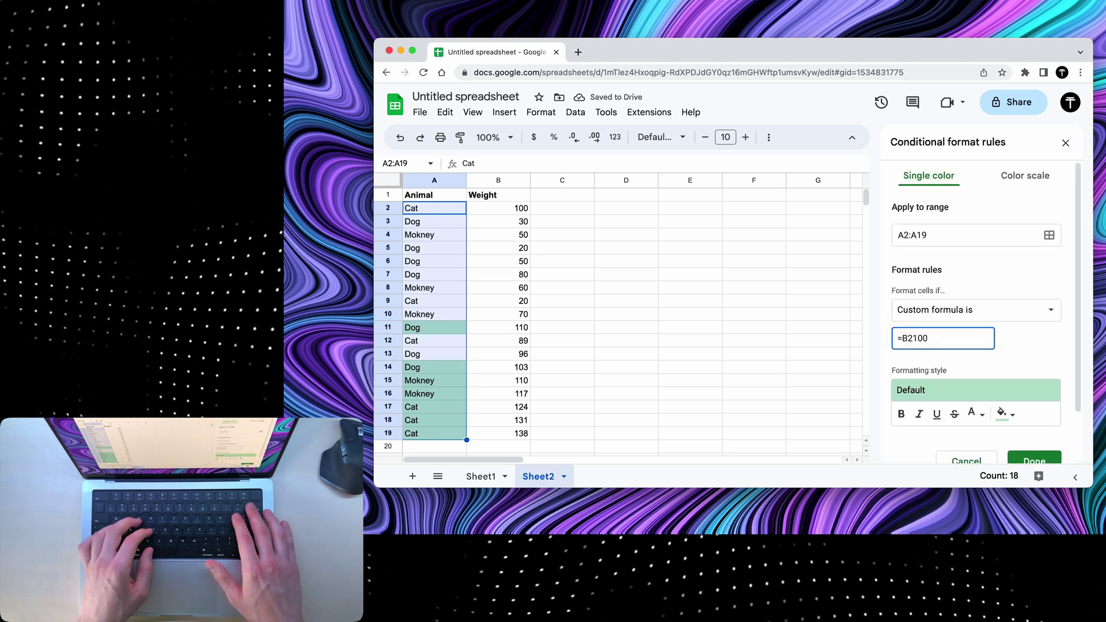
Add a second custom formula rule =B2<=100 with a red fill and finish
{"action": "type", "text": "="}
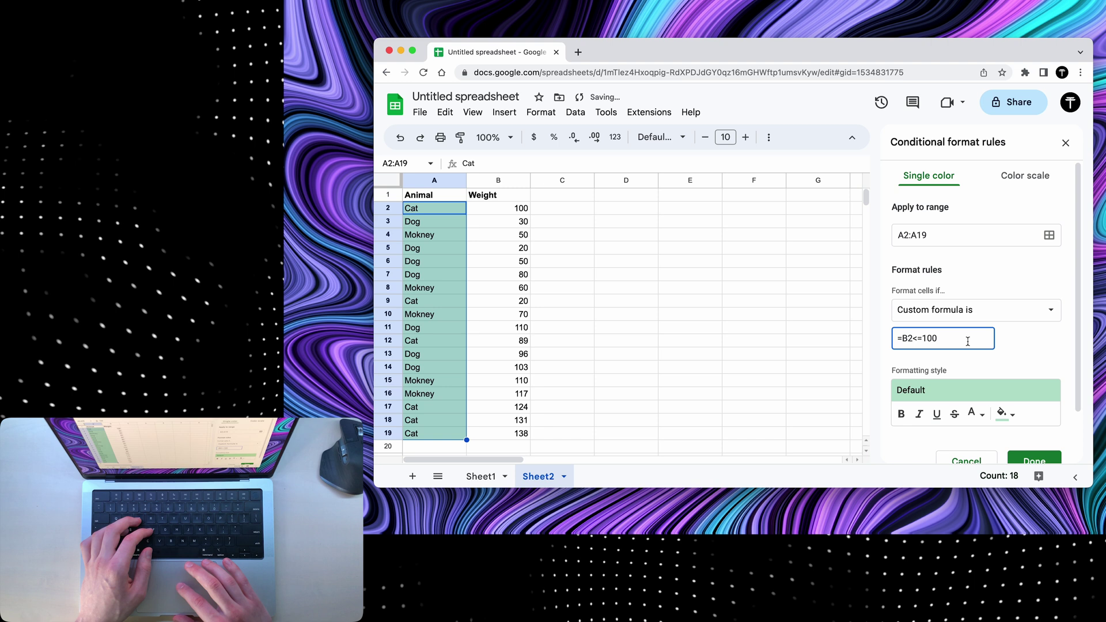
{"action": "scroll", "coordinate": [968, 341], "scroll_direction": "down", "scroll_amount": 2}
{"action": "left_click", "coordinate": [1006, 354]}
{"action": "left_click", "coordinate": [894, 209]}
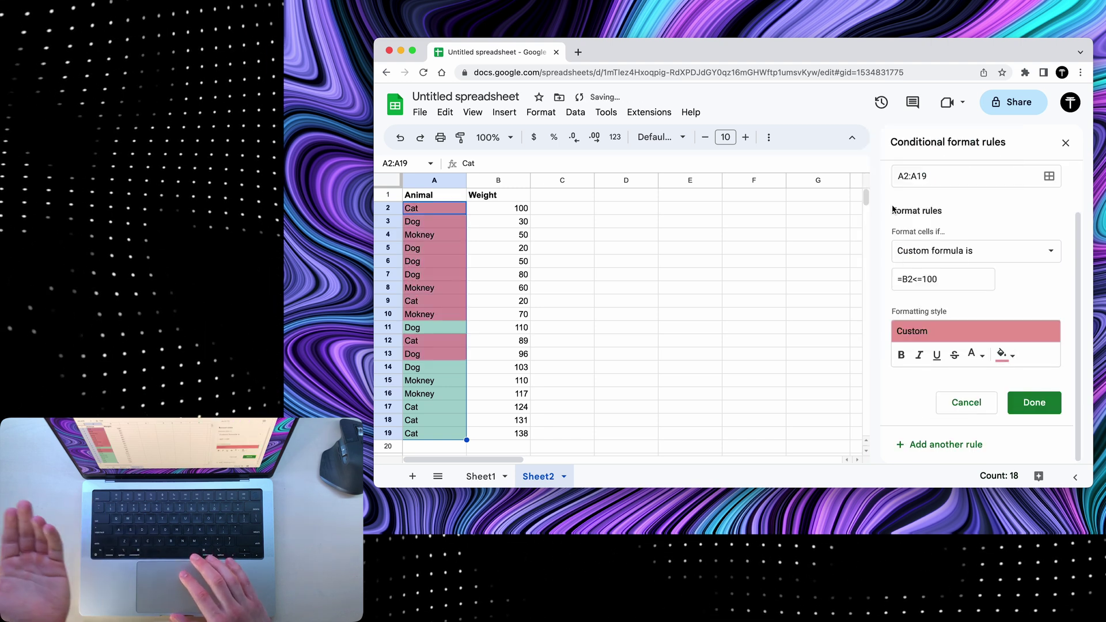
{"action": "left_click", "coordinate": [1029, 403]}
{"action": "left_click", "coordinate": [753, 314]}
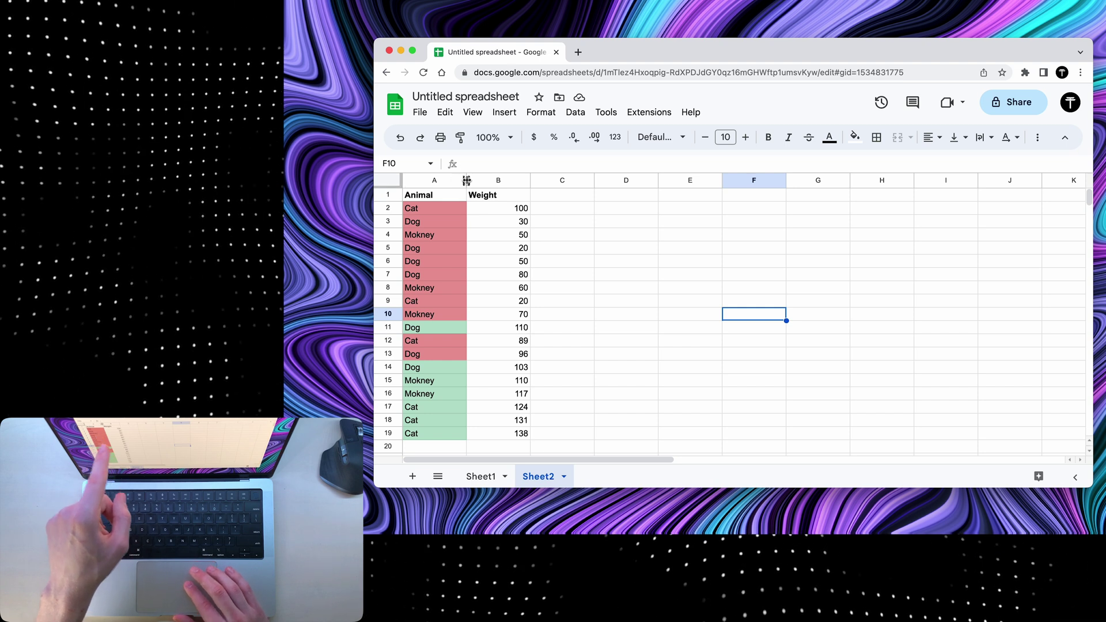
Auto-fit column A, then select columns A–G and auto-fit them all
{"action": "double_click", "coordinate": [466, 181]}
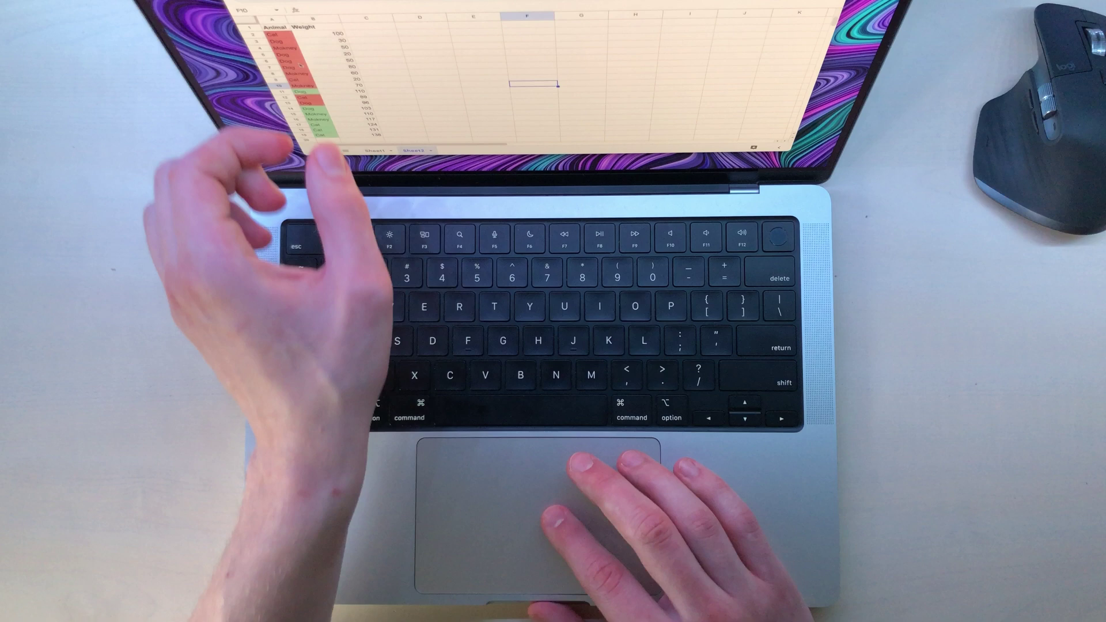
{"action": "left_click", "coordinate": [296, 73]}
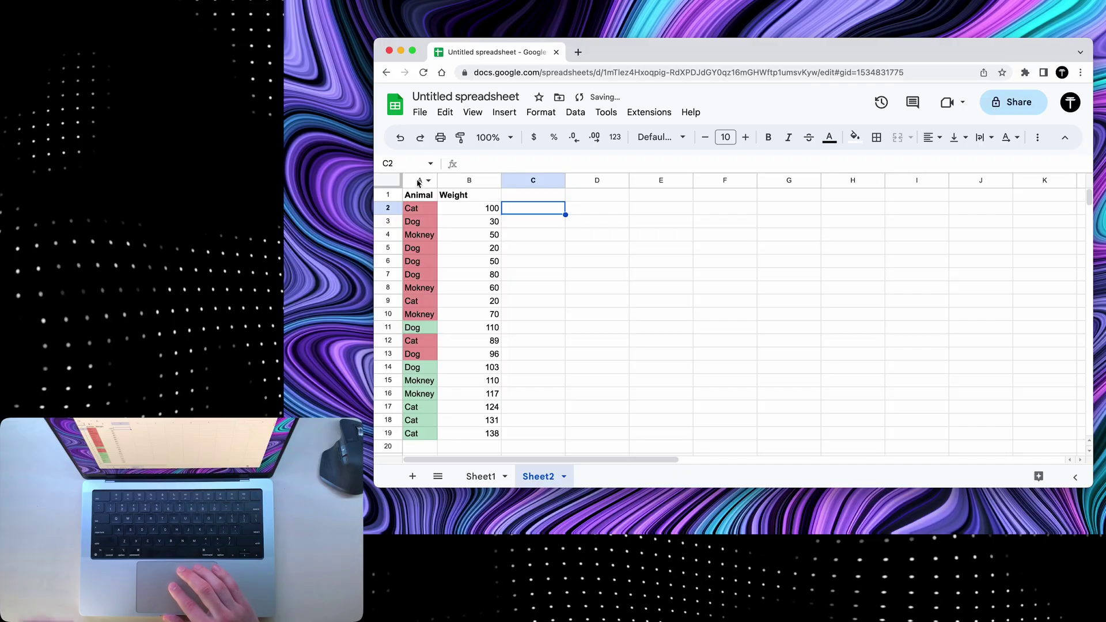
{"action": "left_click_drag", "start_coordinate": [420, 180], "coordinate": [764, 183]}
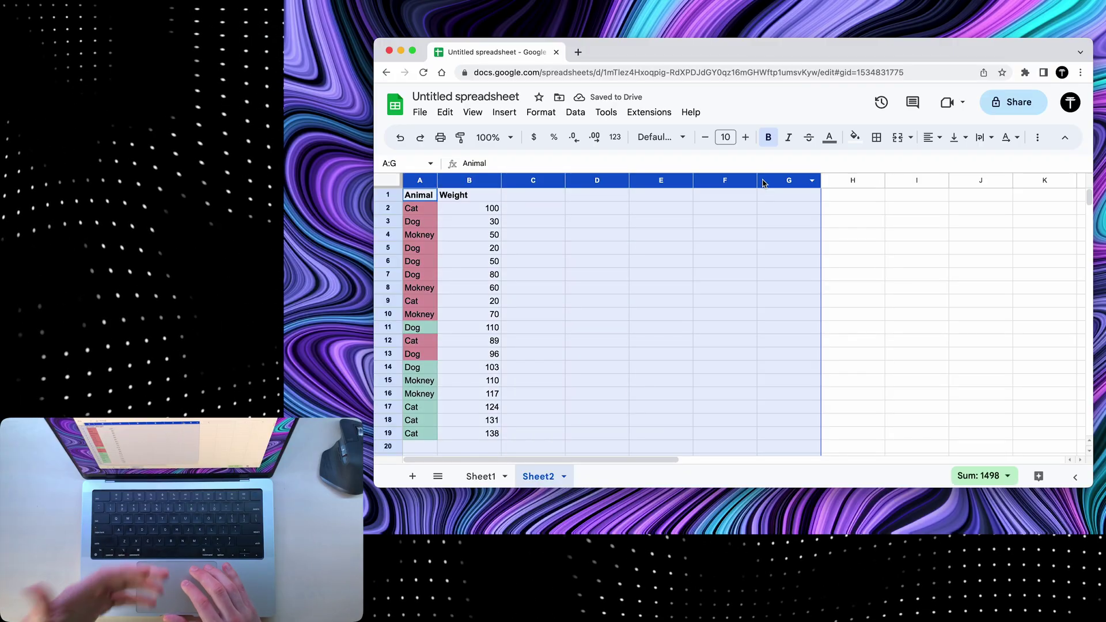
{"action": "double_click", "coordinate": [436, 181]}
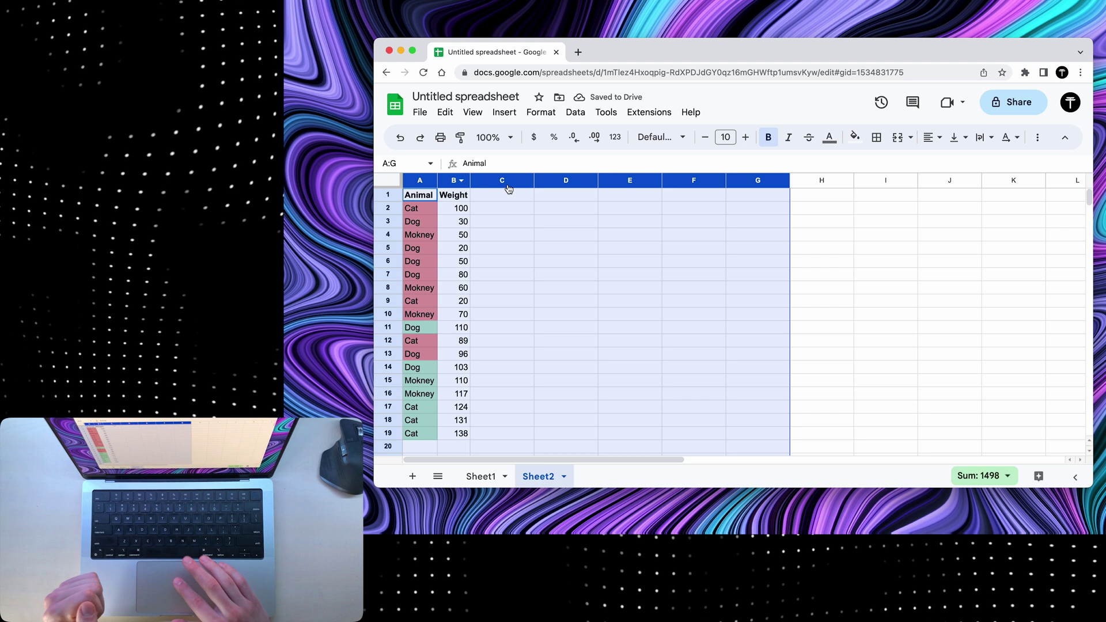
Undo the Weight column resize and paste the Weight column into columns C through G
{"action": "key", "text": "ctrl+z"}
{"action": "key", "text": "ctrl+c"}
{"action": "key", "text": "Right"}
{"action": "key", "text": "ctrl+v"}
{"action": "key", "text": "Right"}
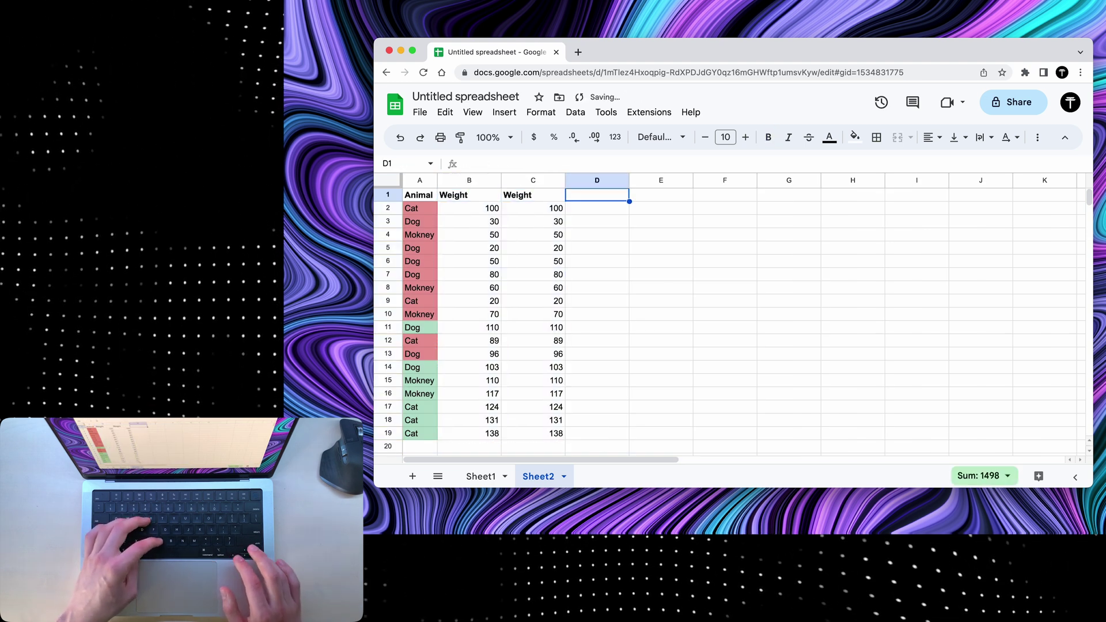
{"action": "key", "text": "ctrl+v"}
{"action": "key", "text": "Right"}
{"action": "key", "text": "ctrl+v"}
{"action": "key", "text": "Right"}
{"action": "key", "text": "ctrl+v"}
{"action": "key", "text": "Right"}
{"action": "key", "text": "ctrl+v"}
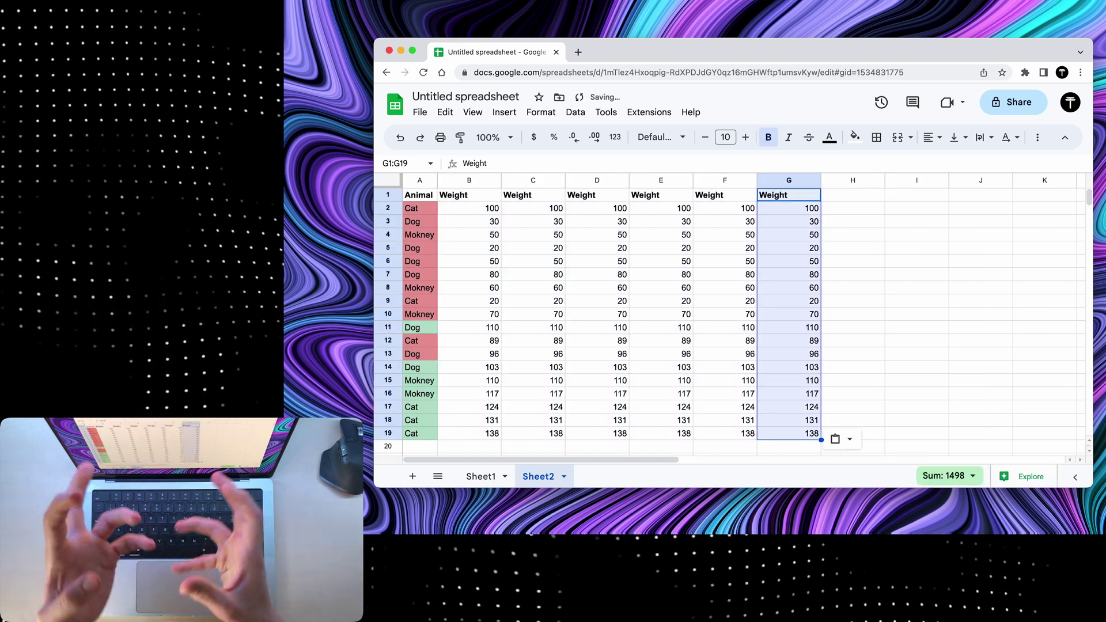
Apply the yellow alternating colours style to the table A1:G19
{"action": "key", "text": "ctrl+shift+Left"}
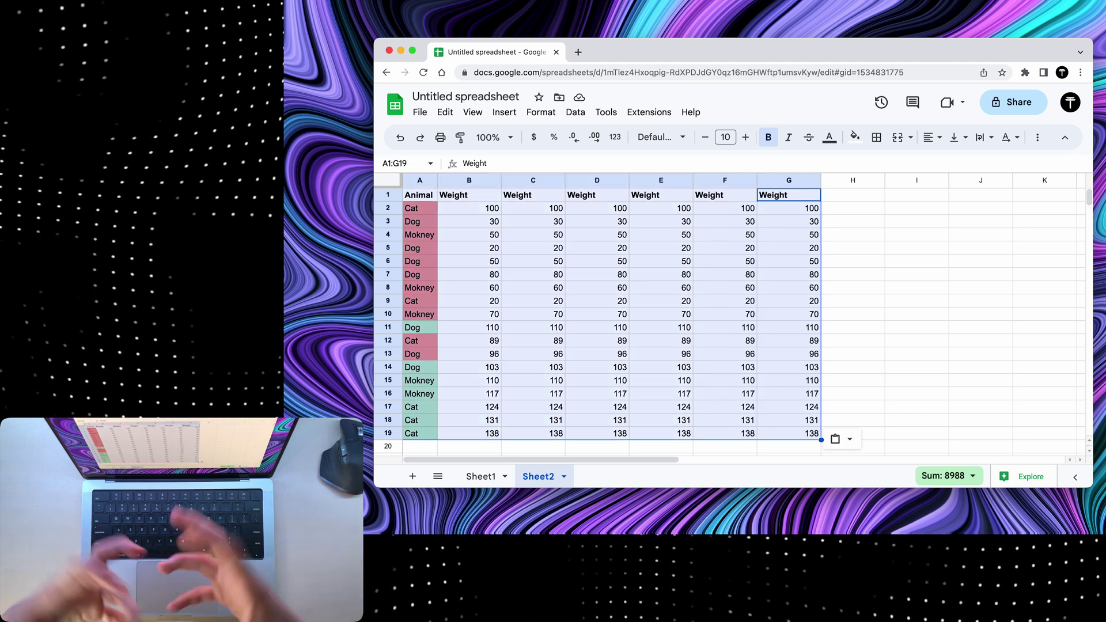
{"action": "key", "text": "alt+slash"}
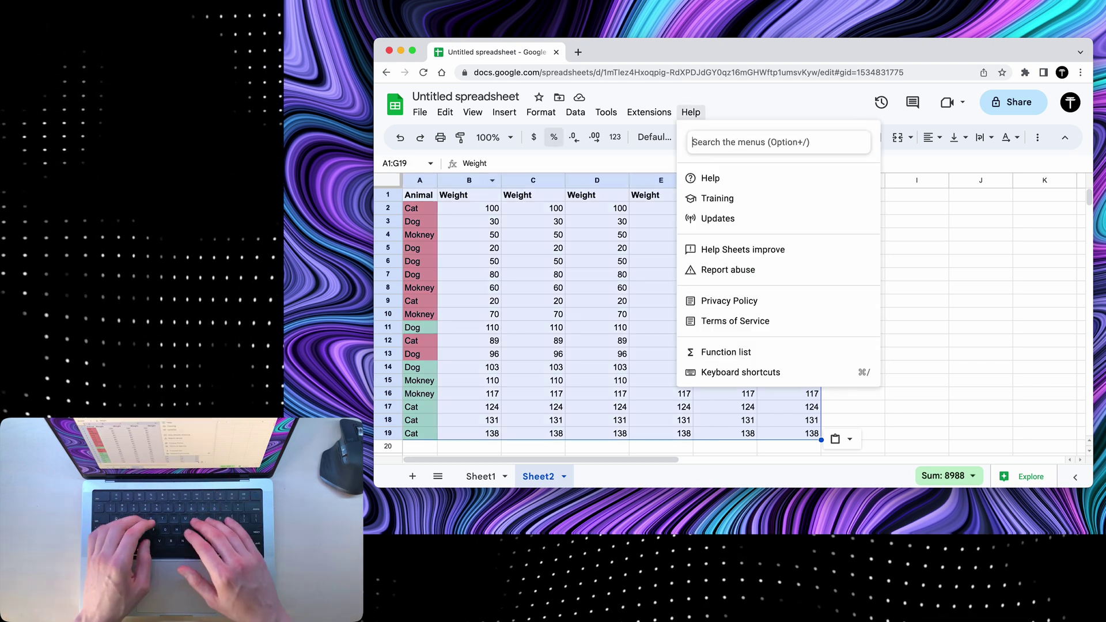
{"action": "type", "text": "alternating"}
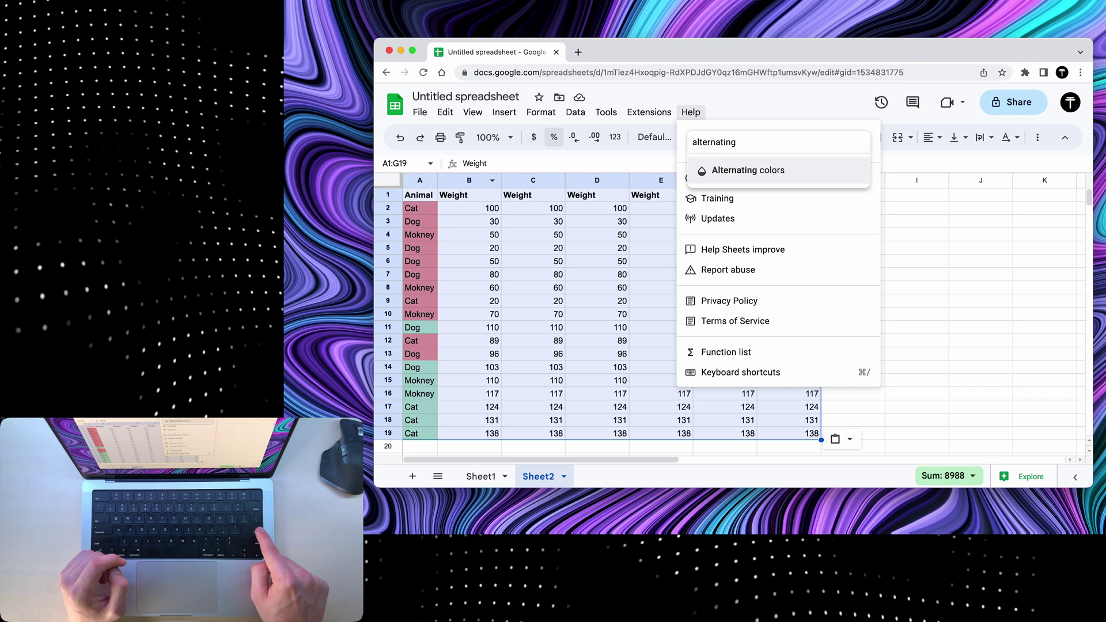
{"action": "key", "text": "Return"}
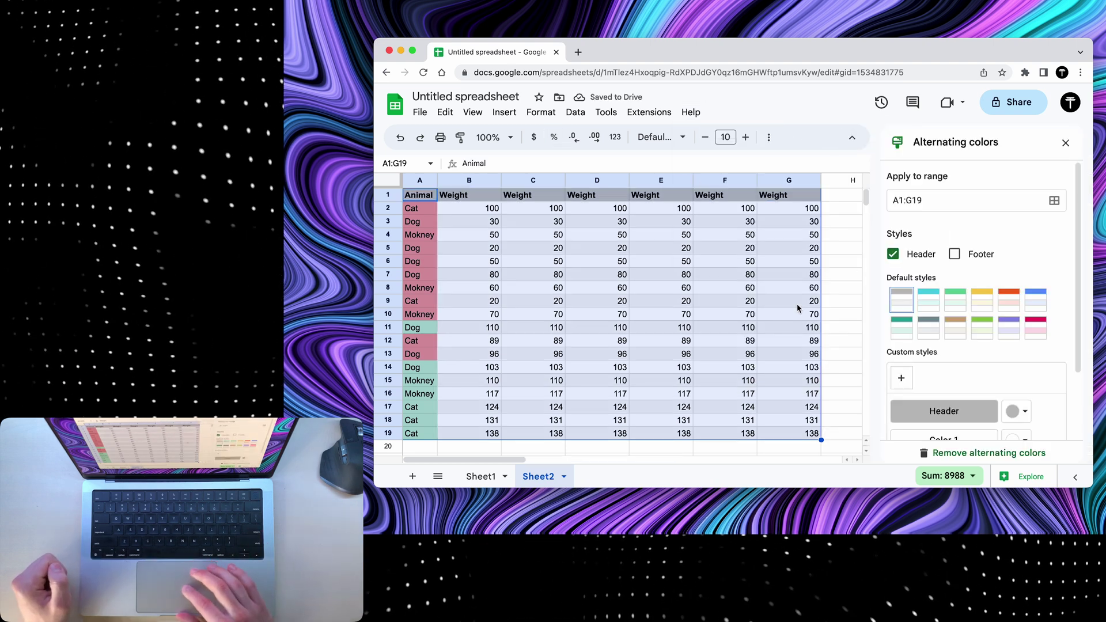
{"action": "left_click", "coordinate": [840, 287]}
{"action": "left_click", "coordinate": [657, 234]}
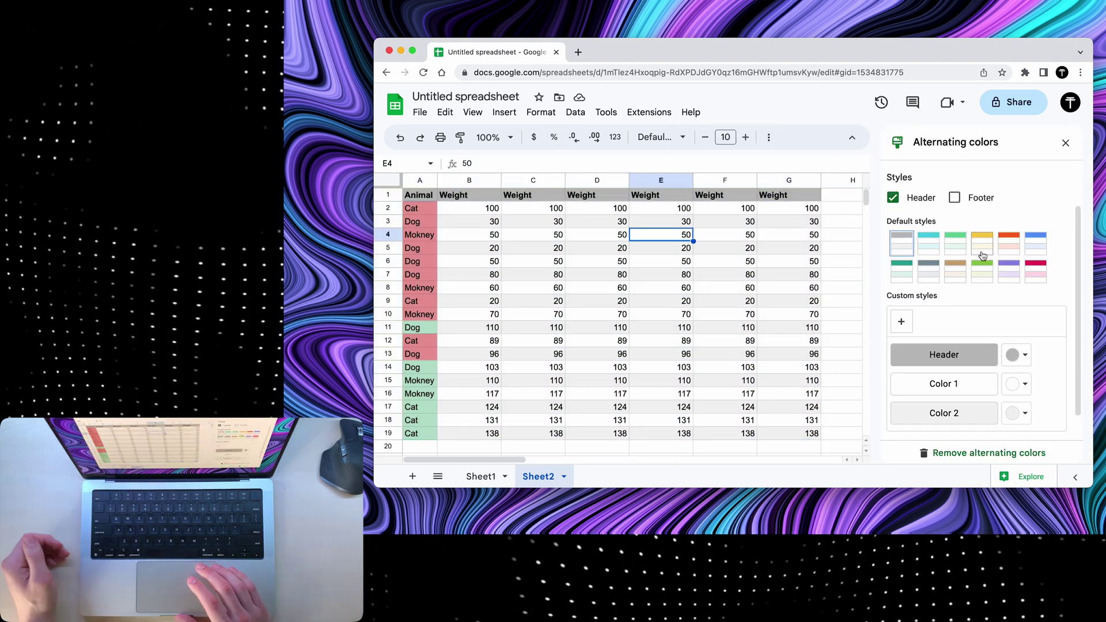
{"action": "left_click", "coordinate": [983, 245]}
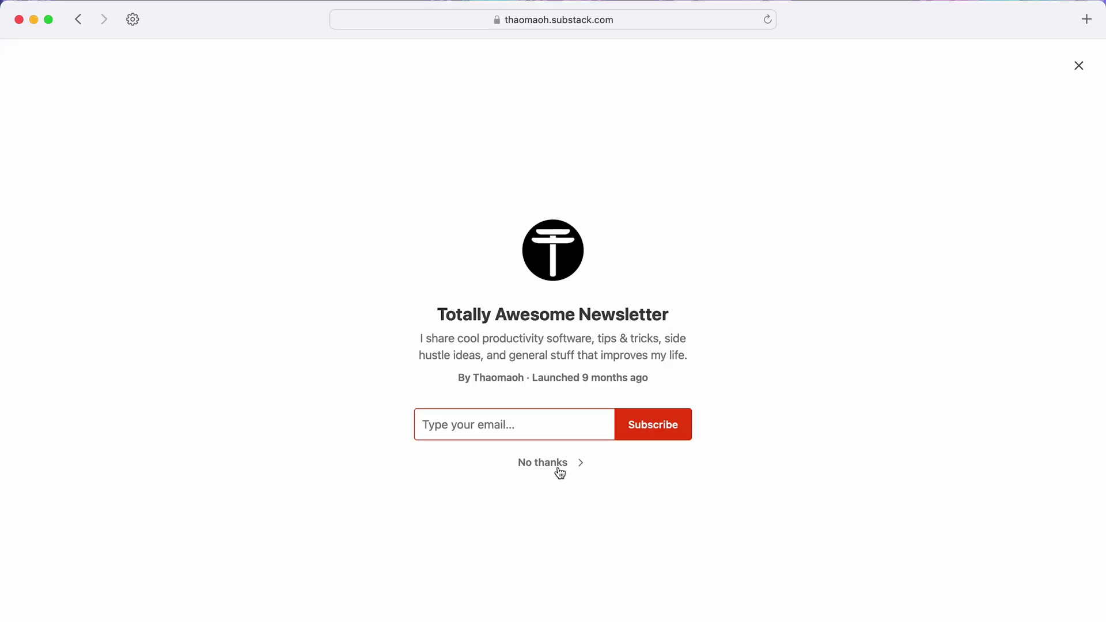
Choose 'No thanks' on the subscribe overlay and scroll down to posts like How To Stay Poor
{"action": "left_click", "coordinate": [558, 471]}
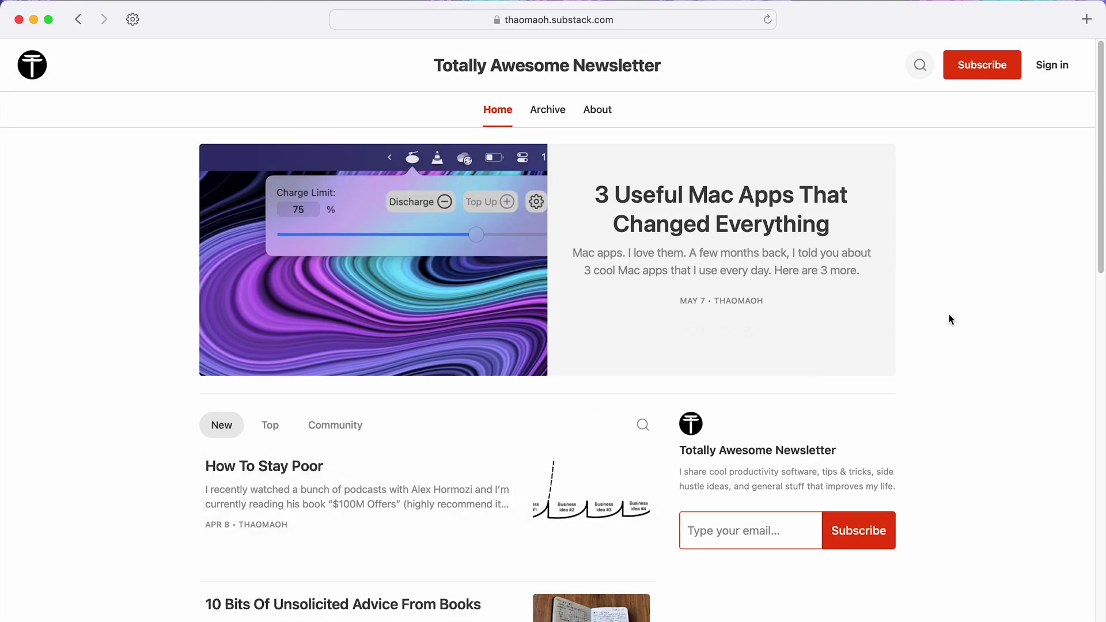
{"action": "scroll", "coordinate": [966, 309], "scroll_direction": "down", "scroll_amount": 3}
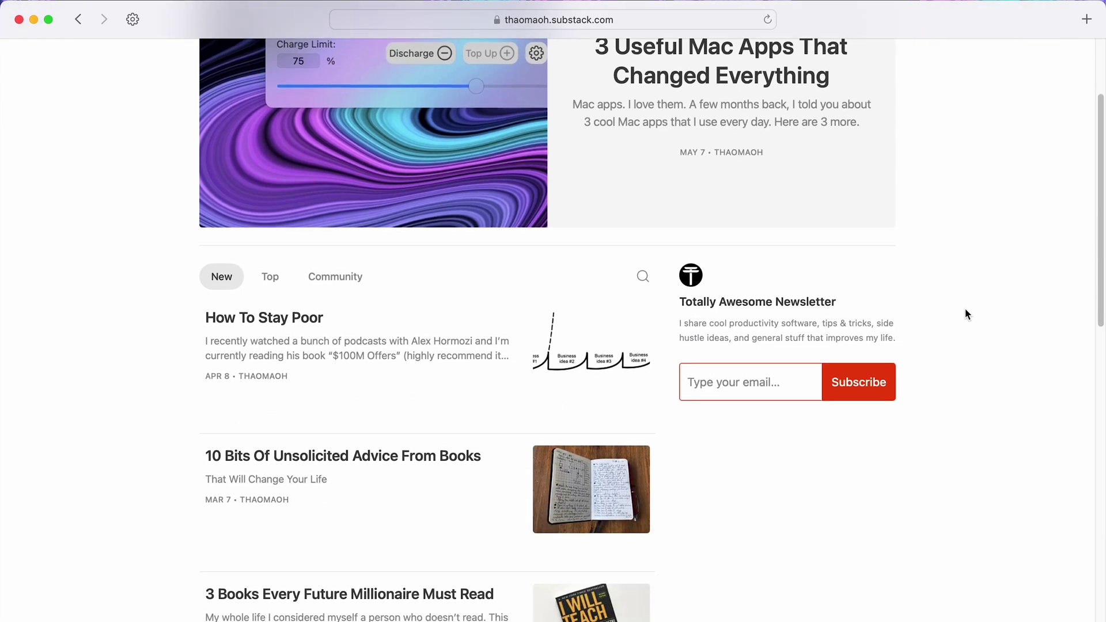
{"action": "scroll", "coordinate": [966, 310], "scroll_direction": "down", "scroll_amount": 3}
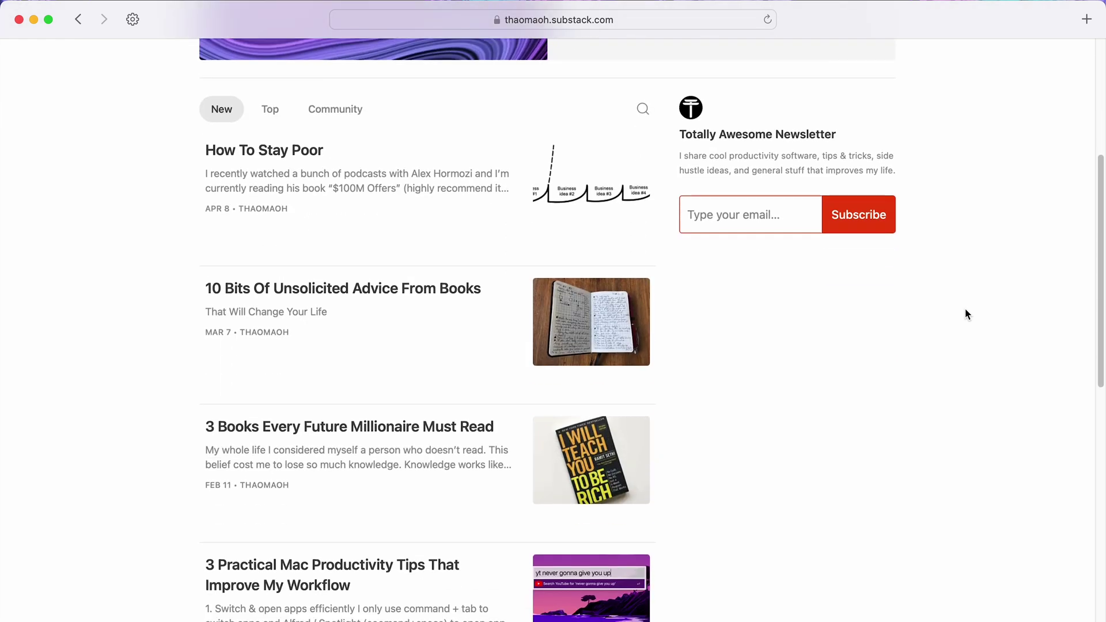
{"action": "scroll", "coordinate": [967, 311], "scroll_direction": "down", "scroll_amount": 3}
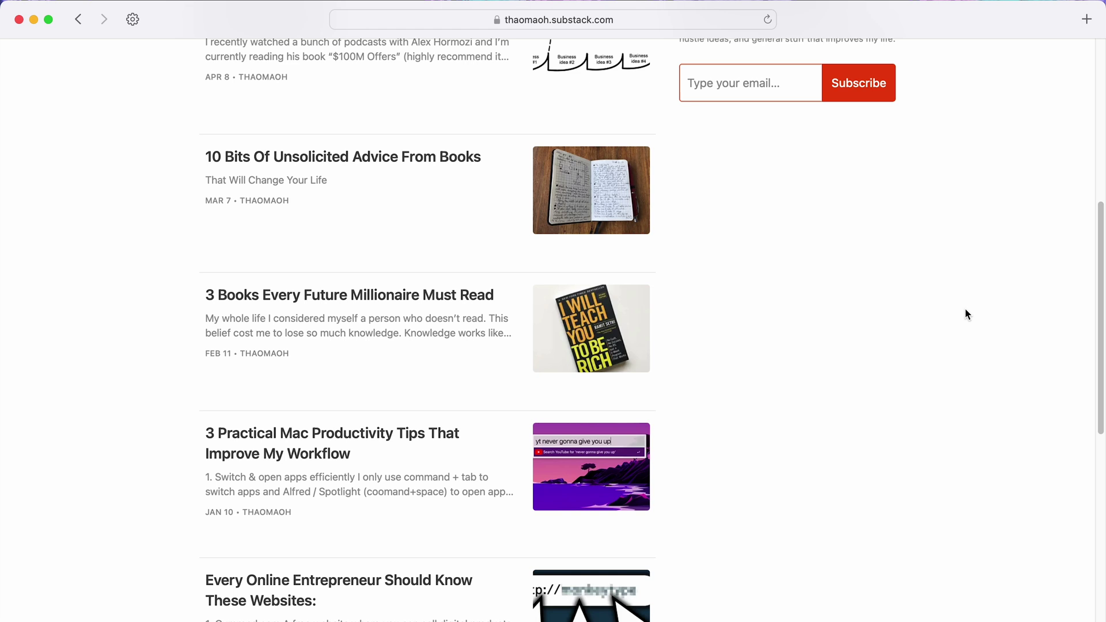